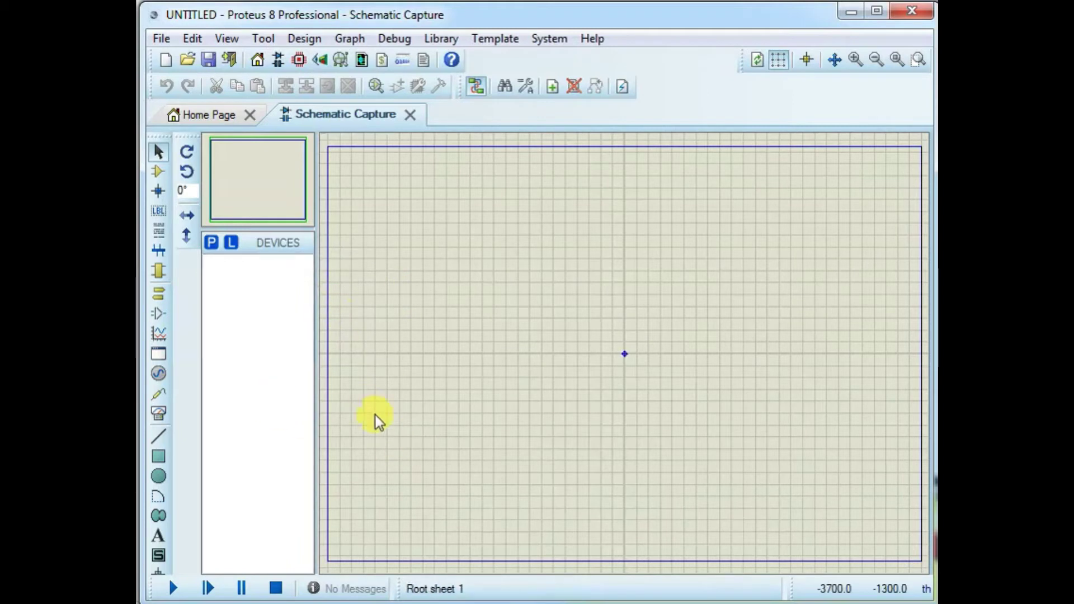
# Step: Open the device picker in component mode to choose parts for the schematic
pyautogui.click(159, 174)
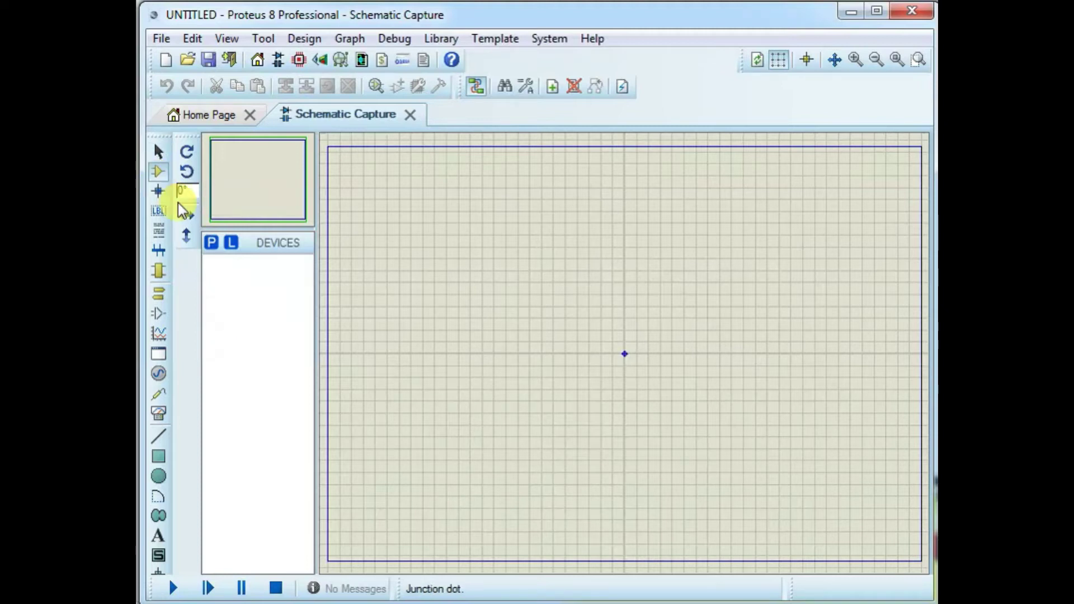
pyautogui.click(211, 243)
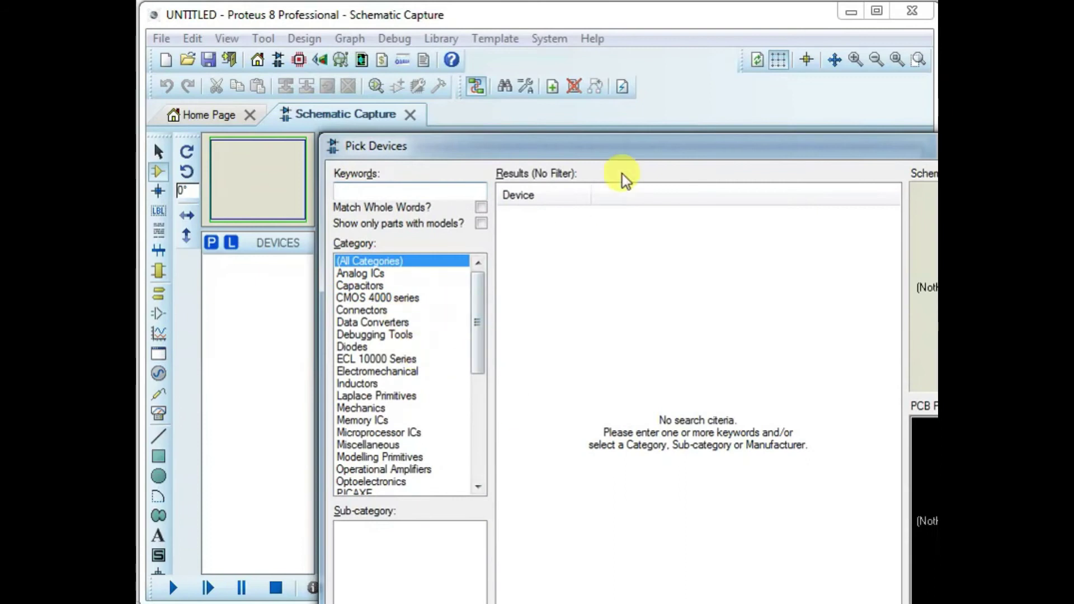
pyautogui.moveTo(618, 151); pyautogui.dragTo(474, 34)
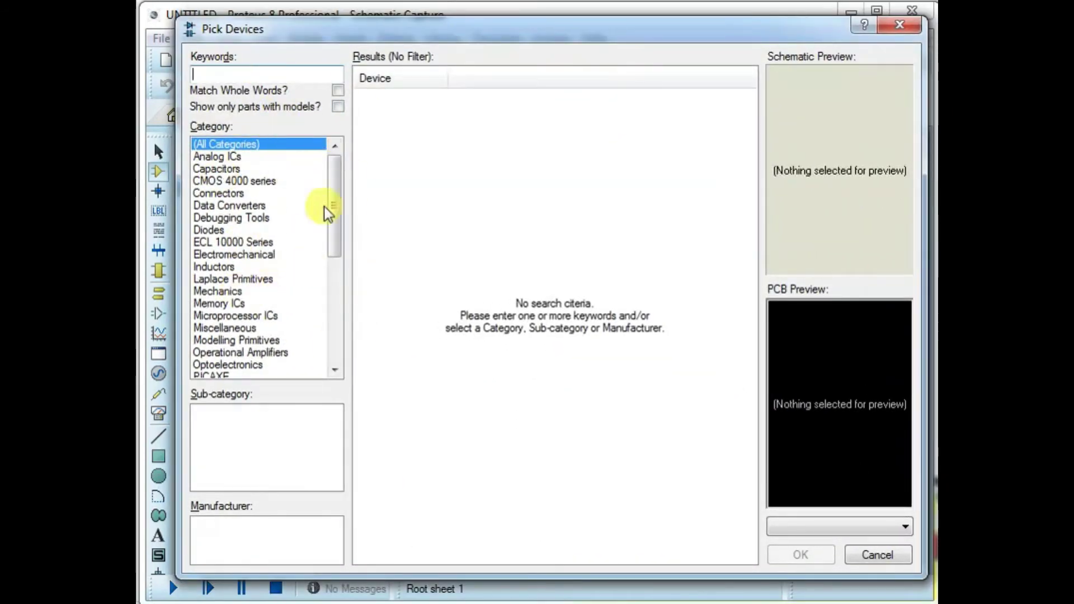
# Step: Browse the capacitor, CMOS 4000 series and connector categories, previewing the 15-pin male D-Type connector CONN-D15M
pyautogui.click(222, 158)
pyautogui.click(216, 168)
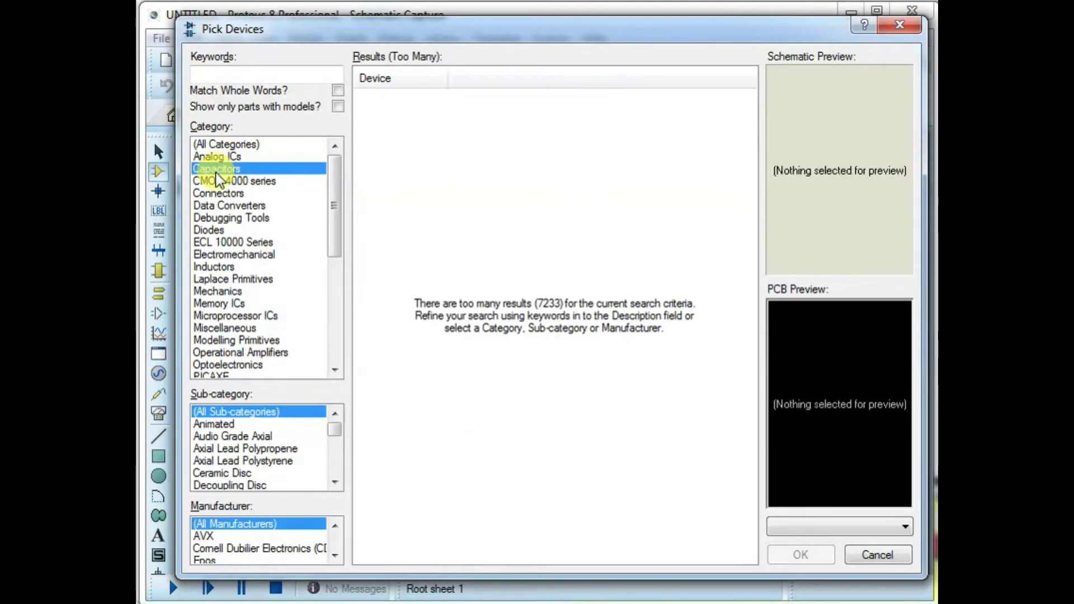
pyautogui.click(222, 448)
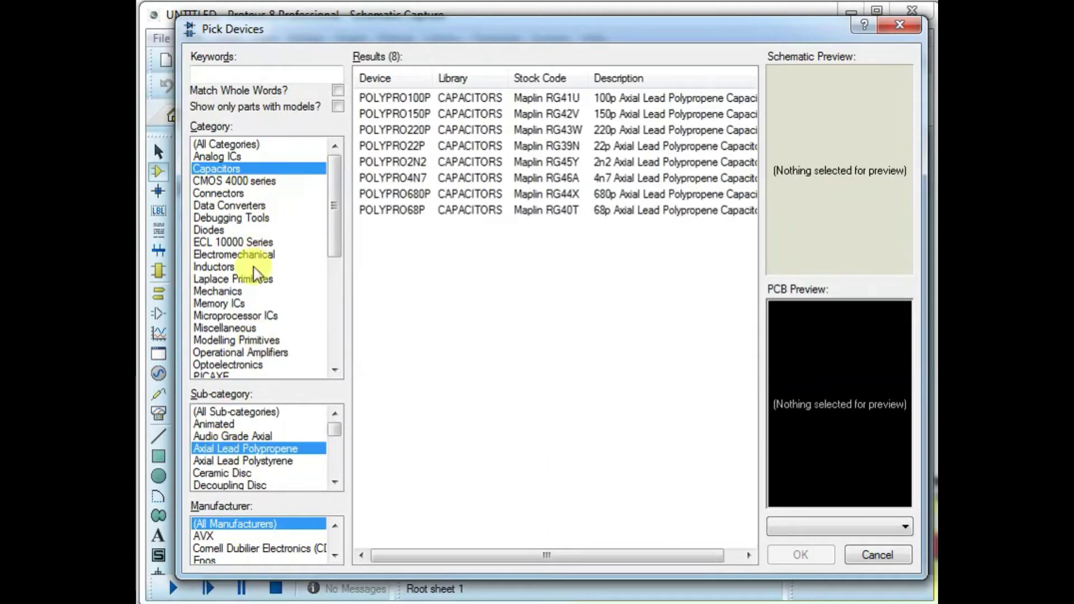
pyautogui.click(227, 461)
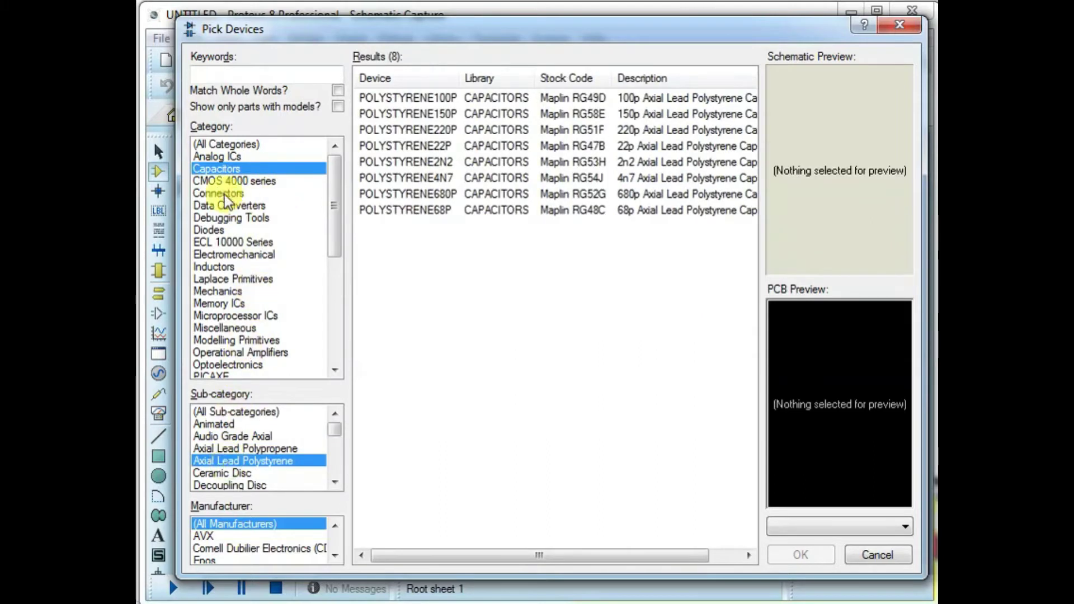
pyautogui.click(220, 180)
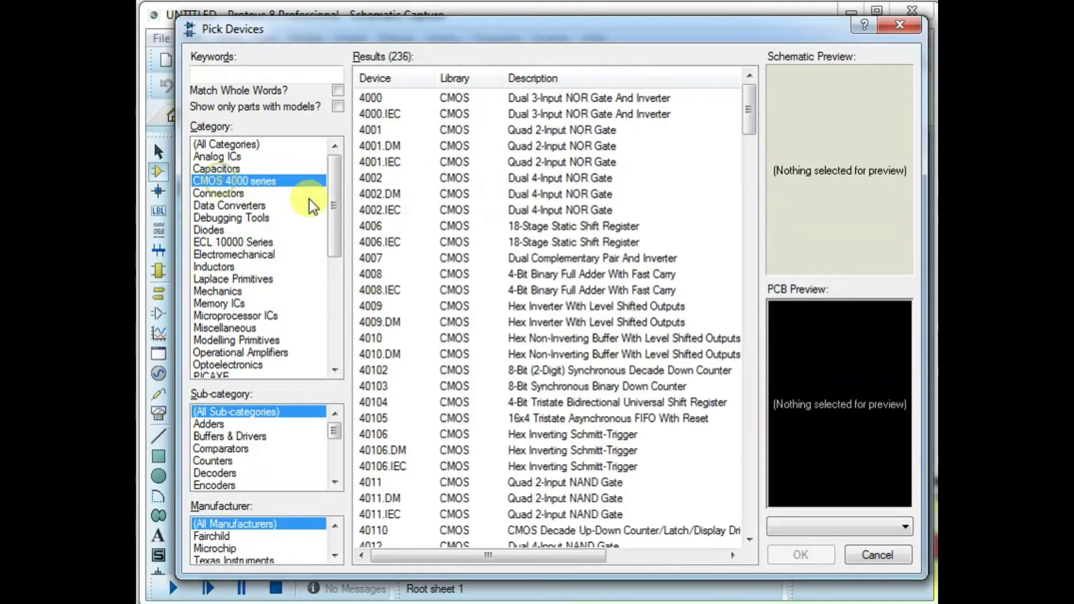
pyautogui.click(222, 193)
pyautogui.click(207, 436)
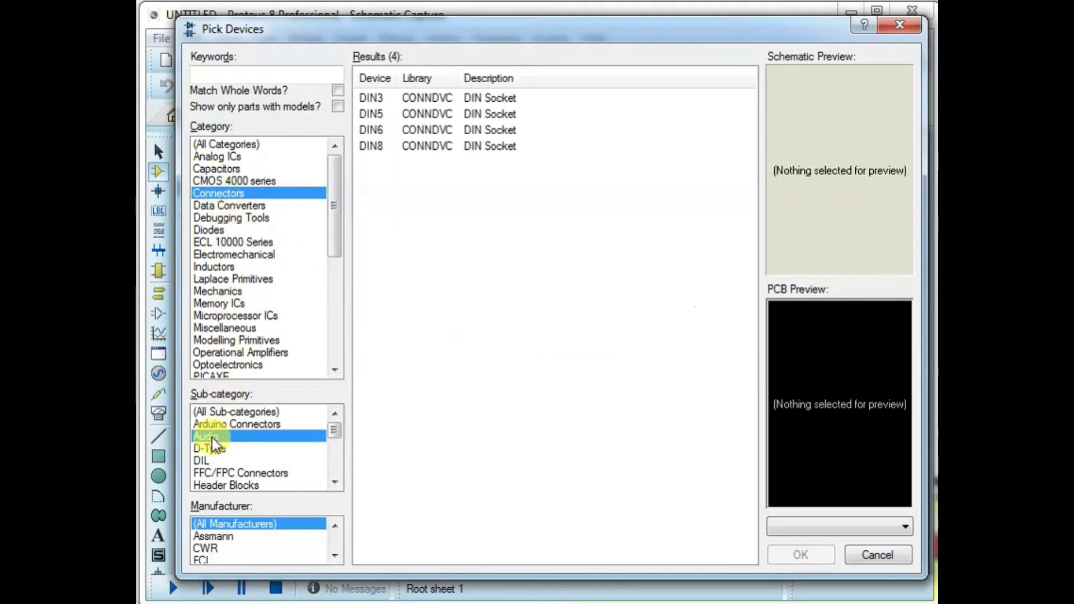
pyautogui.click(212, 449)
pyautogui.click(412, 113)
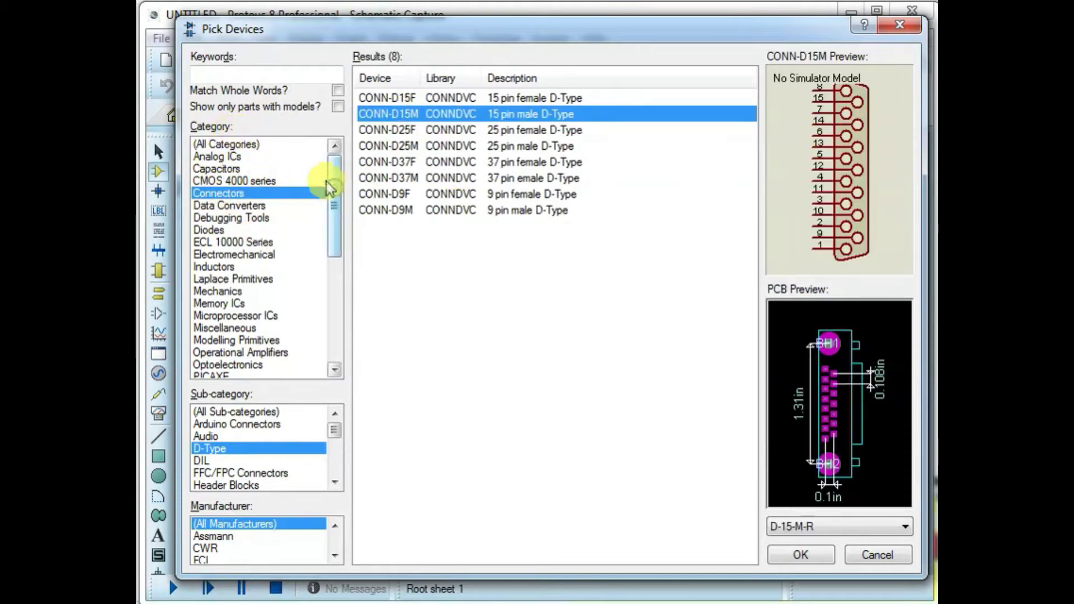
# Step: Search the device library for OPAMP and add the ideal operational amplifier to the device list
pyautogui.click(225, 74)
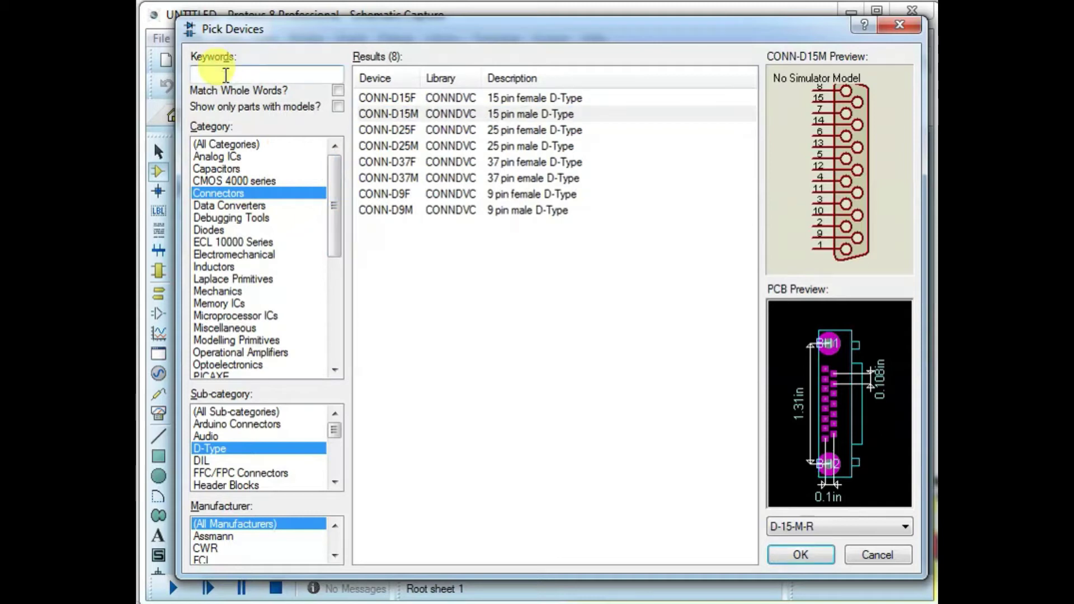
pyautogui.write('OPA')
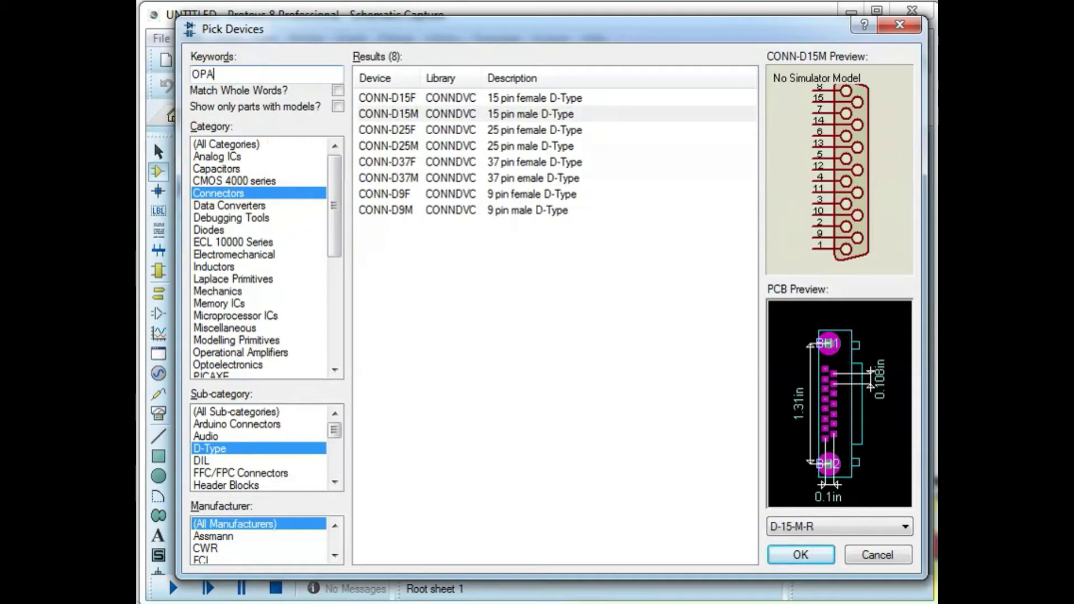
pyautogui.write('MP')
pyautogui.moveTo(748, 355); pyautogui.dragTo(747, 417)
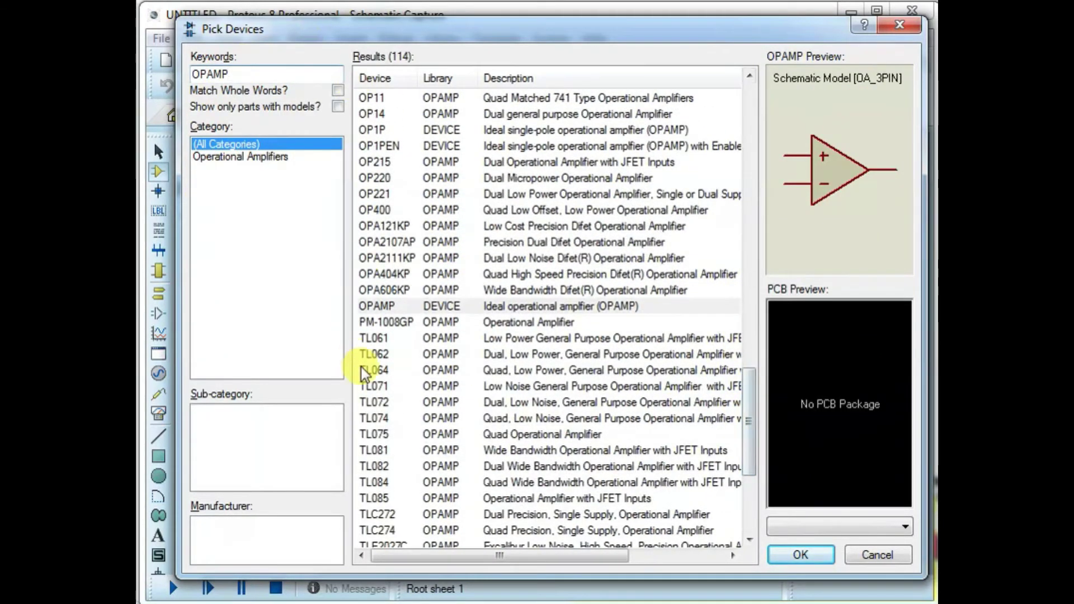
pyautogui.click(377, 309)
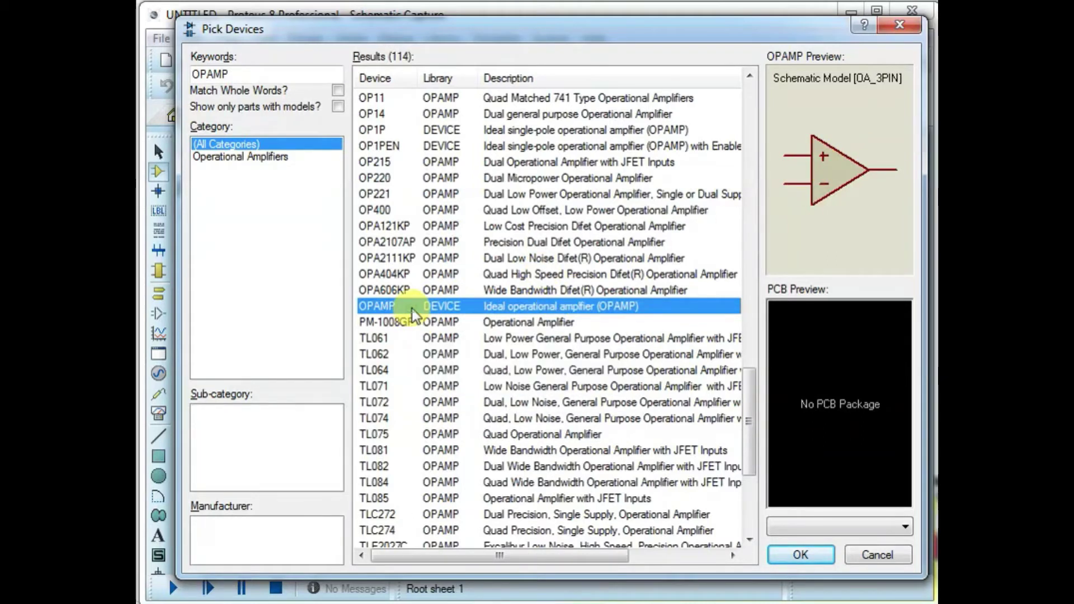
pyautogui.moveTo(352, 37); pyautogui.dragTo(551, 71)
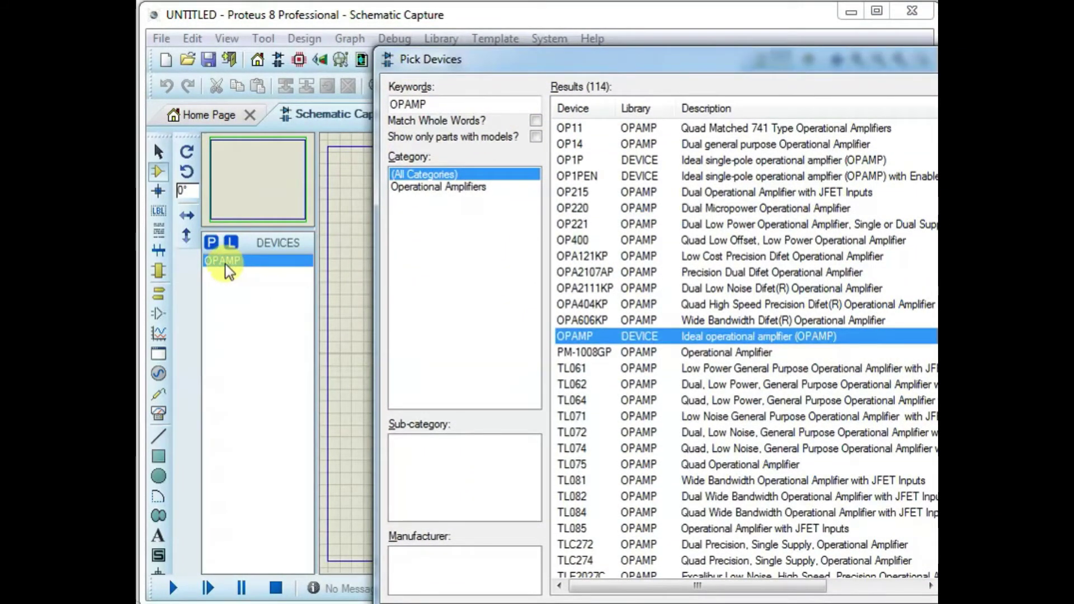
# Step: Search the device library for RES and add the generic resistor to the device list
pyautogui.moveTo(502, 57); pyautogui.dragTo(297, 38)
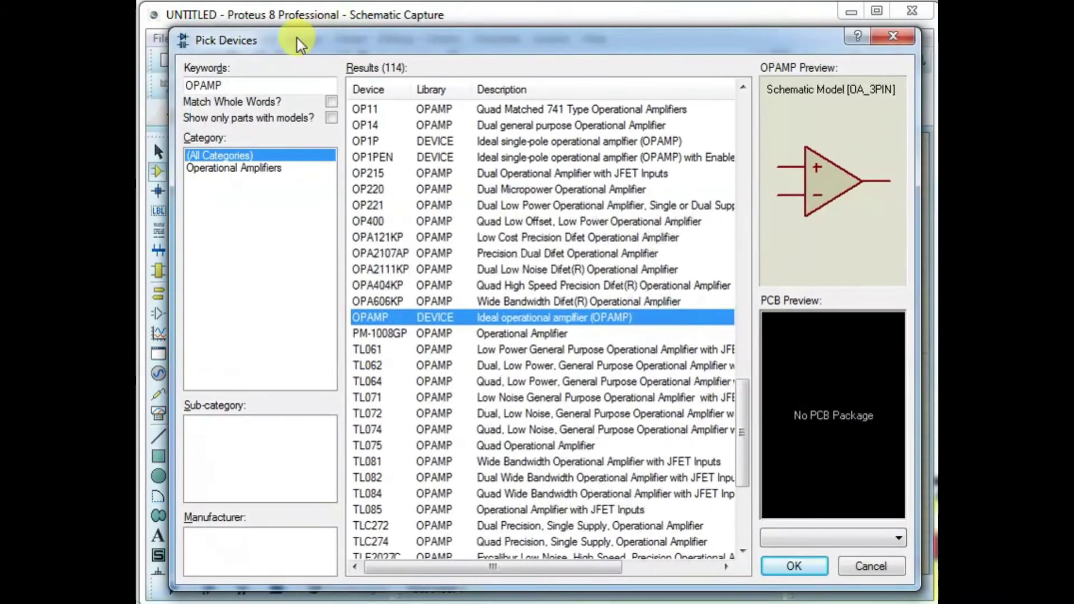
pyautogui.doubleClick(250, 83)
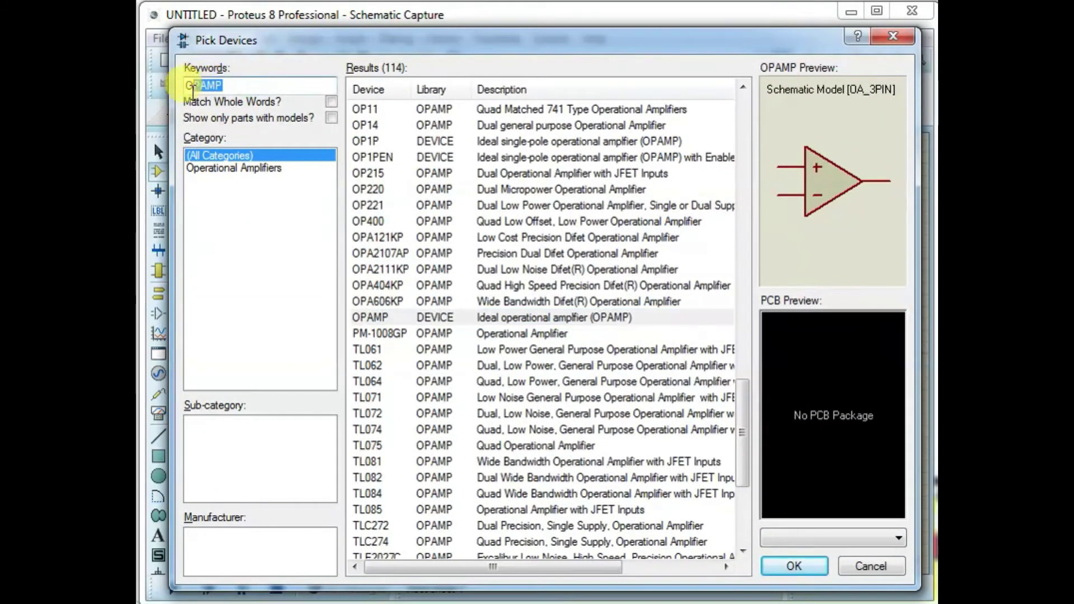
pyautogui.write('RES')
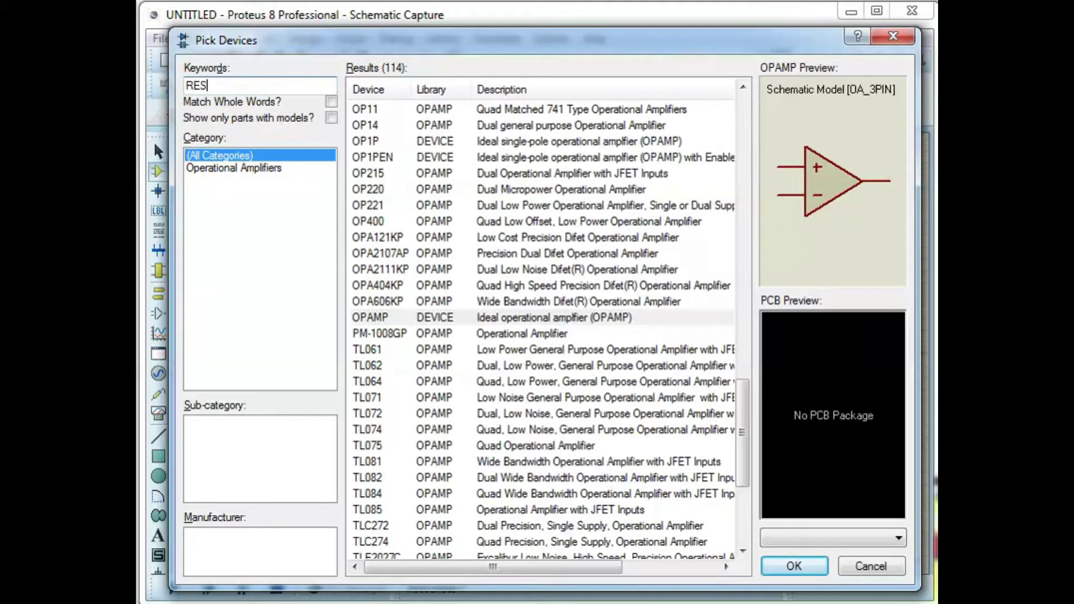
pyautogui.click(404, 112)
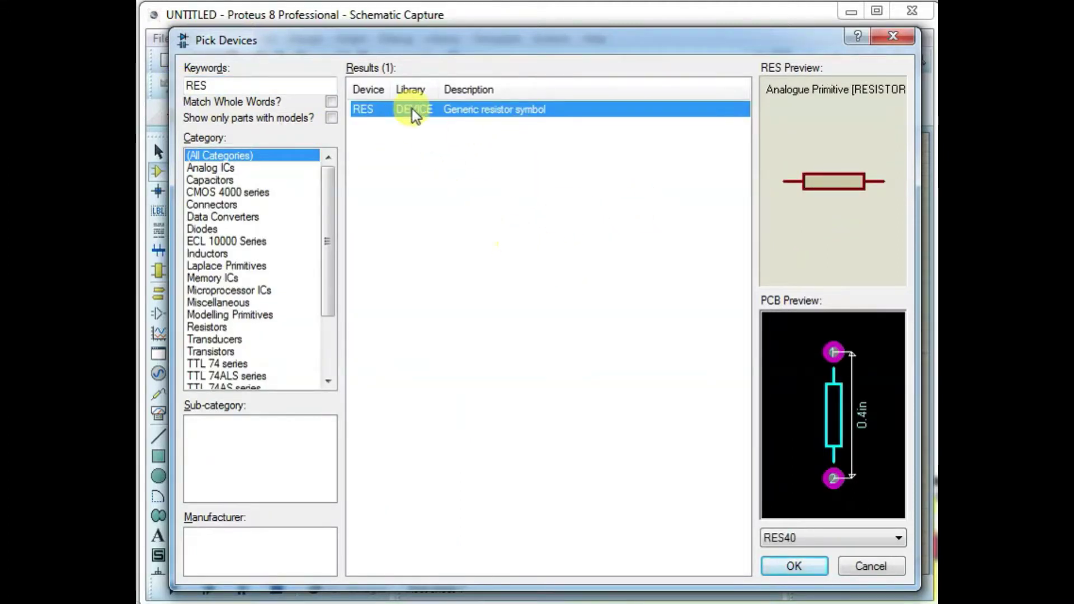
pyautogui.moveTo(366, 112)
pyautogui.moveTo(400, 48); pyautogui.dragTo(418, 67)
# Step: Search the device library for 741, add that operational amplifier to the device list and close the picker
pyautogui.doubleClick(308, 96)
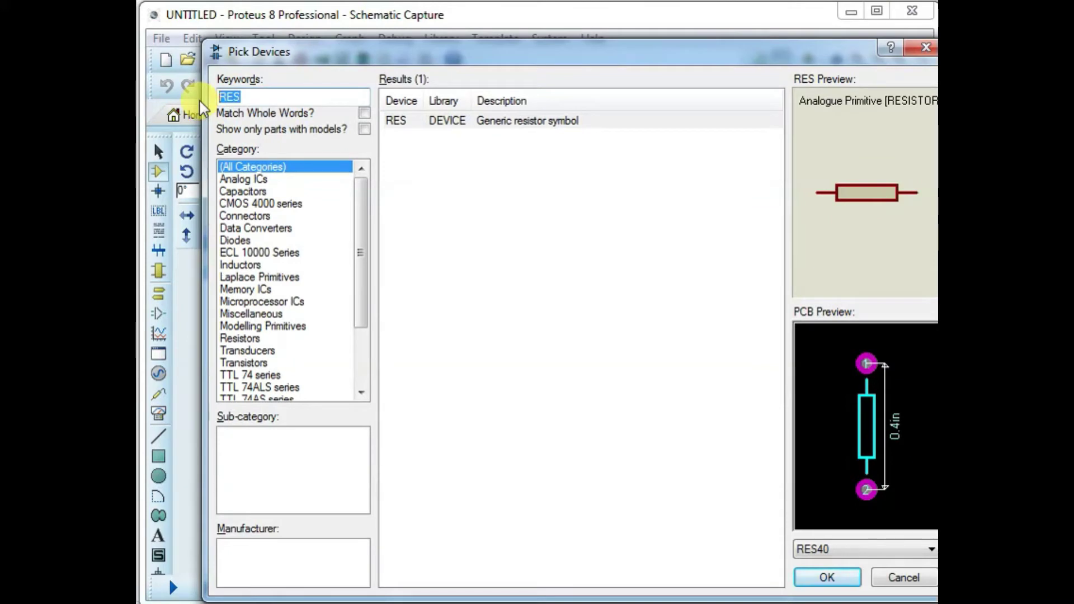
pyautogui.write('741')
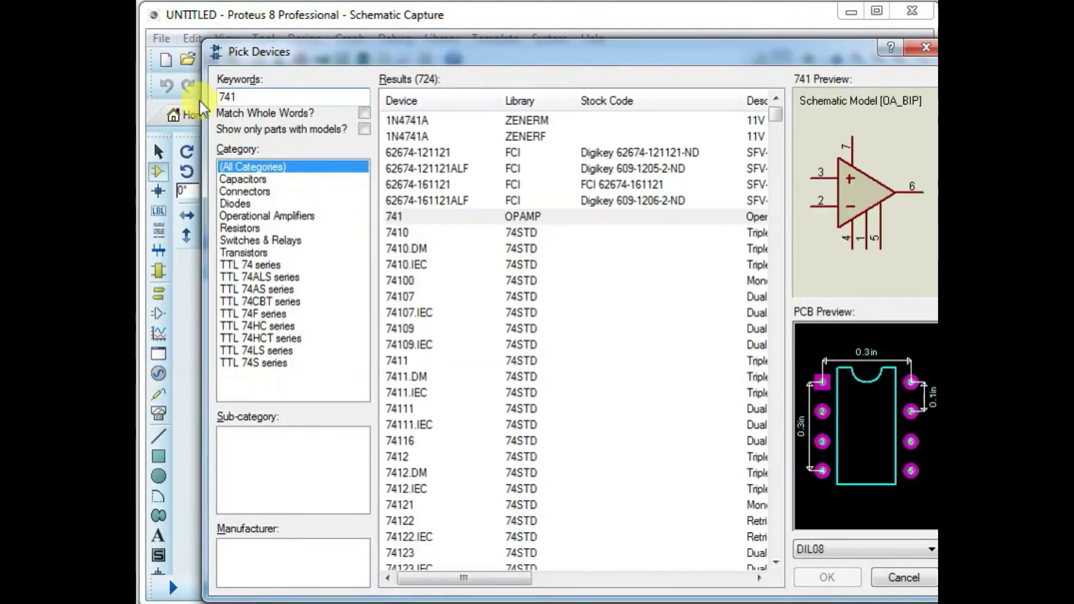
pyautogui.click(396, 220)
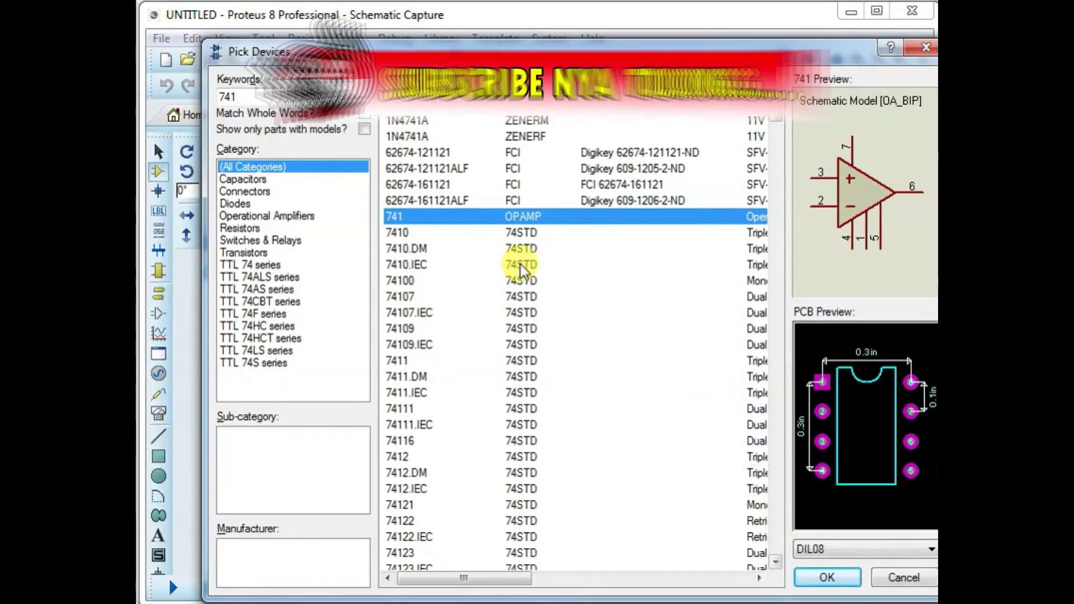
pyautogui.click(825, 577)
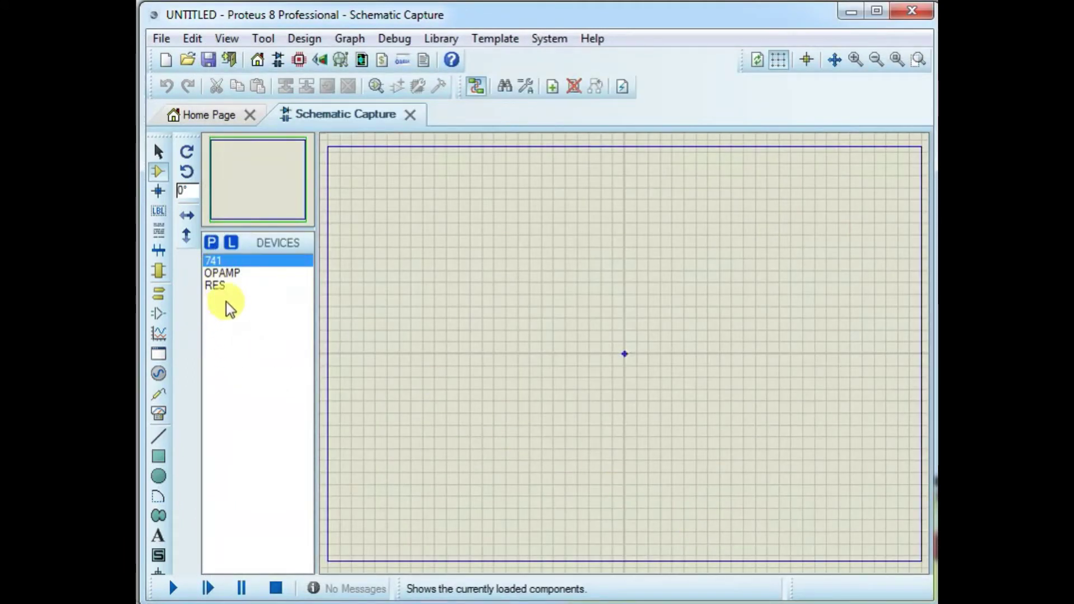
# Step: Preview the OPAMP and RES symbols, and place a 741 op-amp above and left of the sheet's origin
pyautogui.click(219, 273)
pyautogui.click(216, 286)
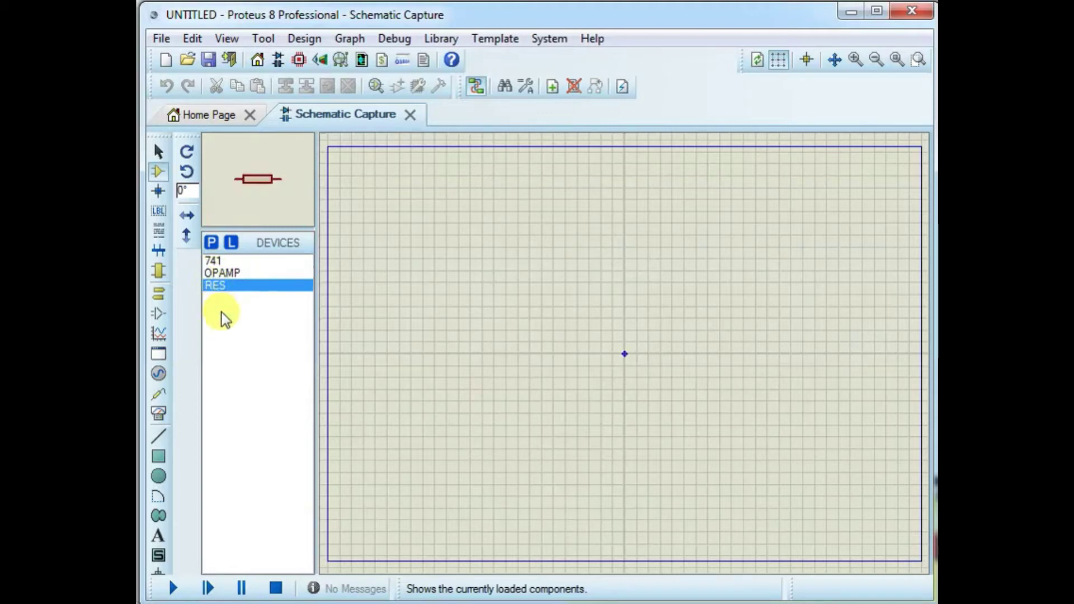
pyautogui.click(214, 263)
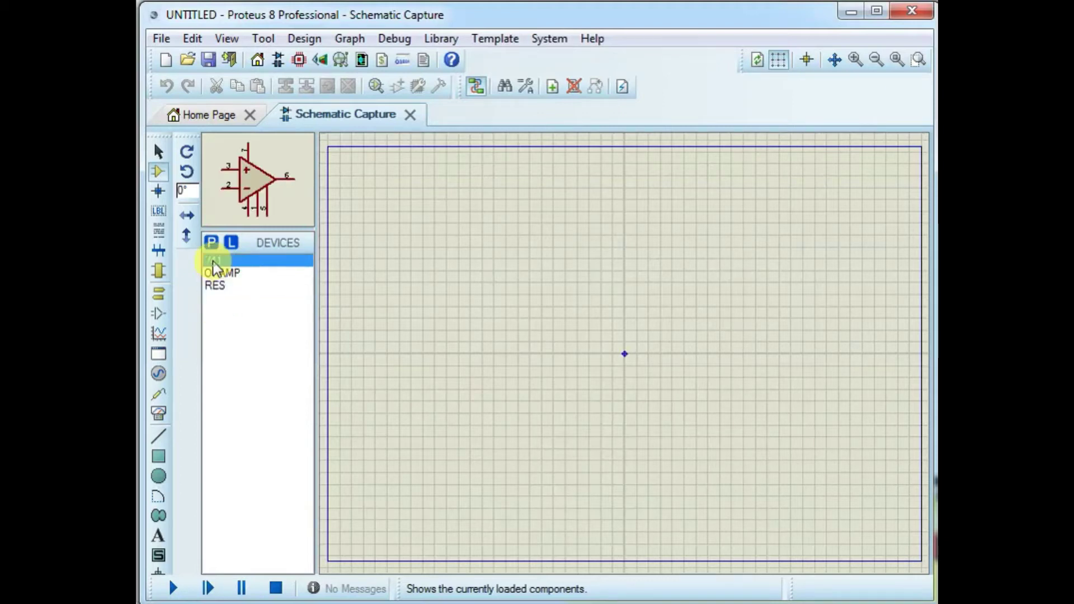
pyautogui.click(565, 277)
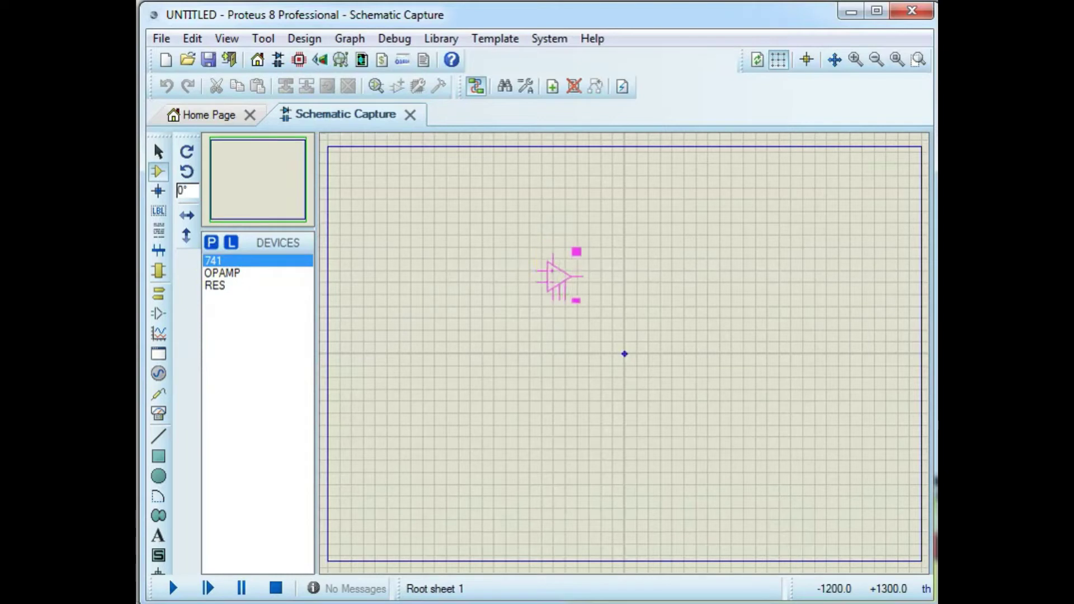
pyautogui.click(533, 273)
# Step: Place an ideal OPAMP on the sheet to the right of the 741 for comparison
pyautogui.click(235, 274)
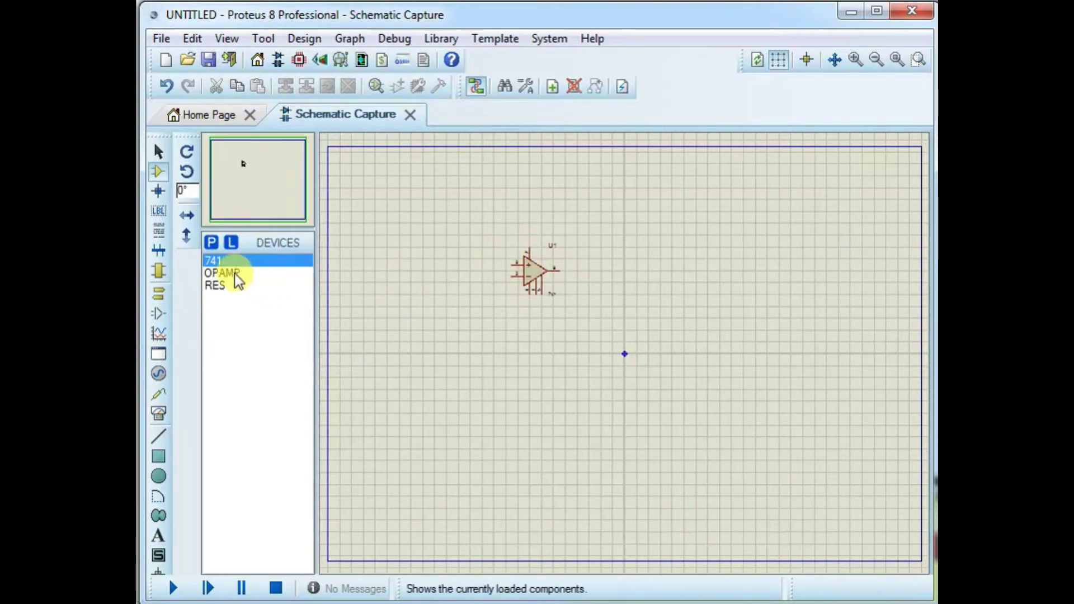
pyautogui.click(611, 266)
pyautogui.click(601, 272)
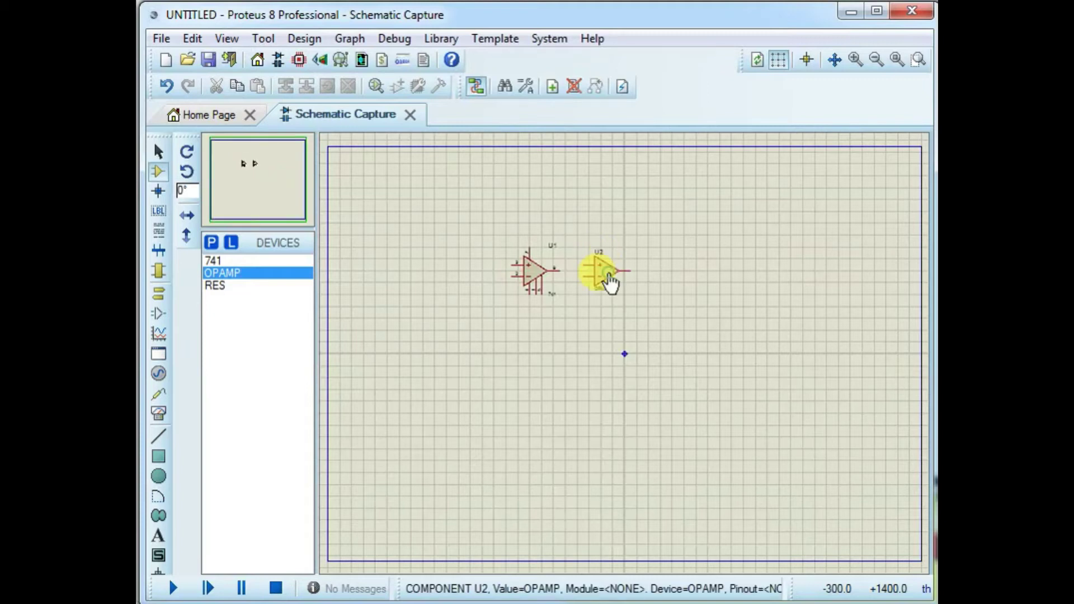
pyautogui.scroll(3, 587, 247)
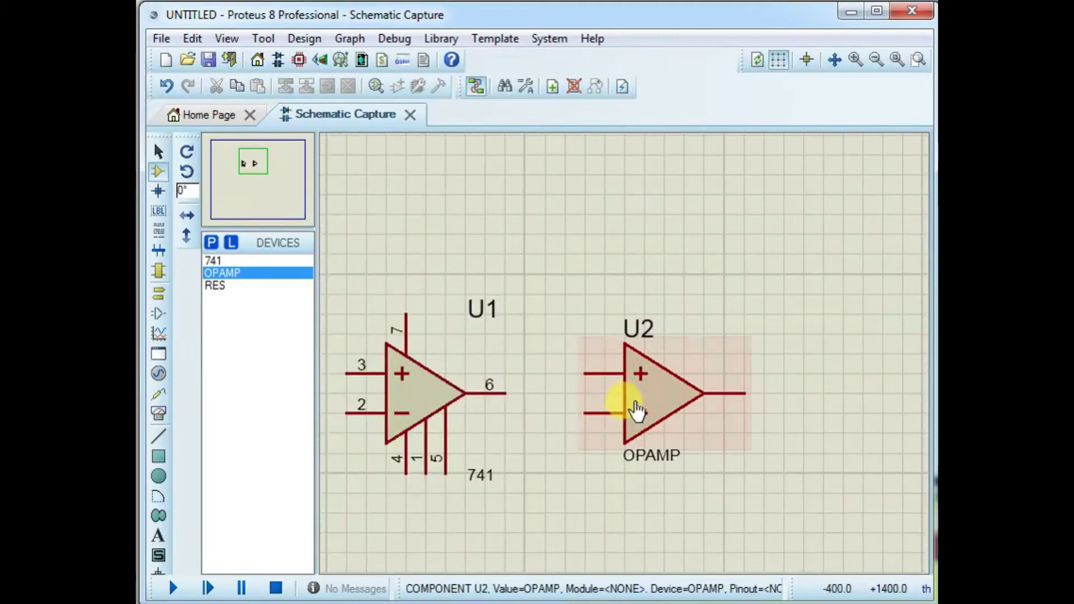
pyautogui.scroll(-2, 615, 391)
pyautogui.scroll(2, 628, 343)
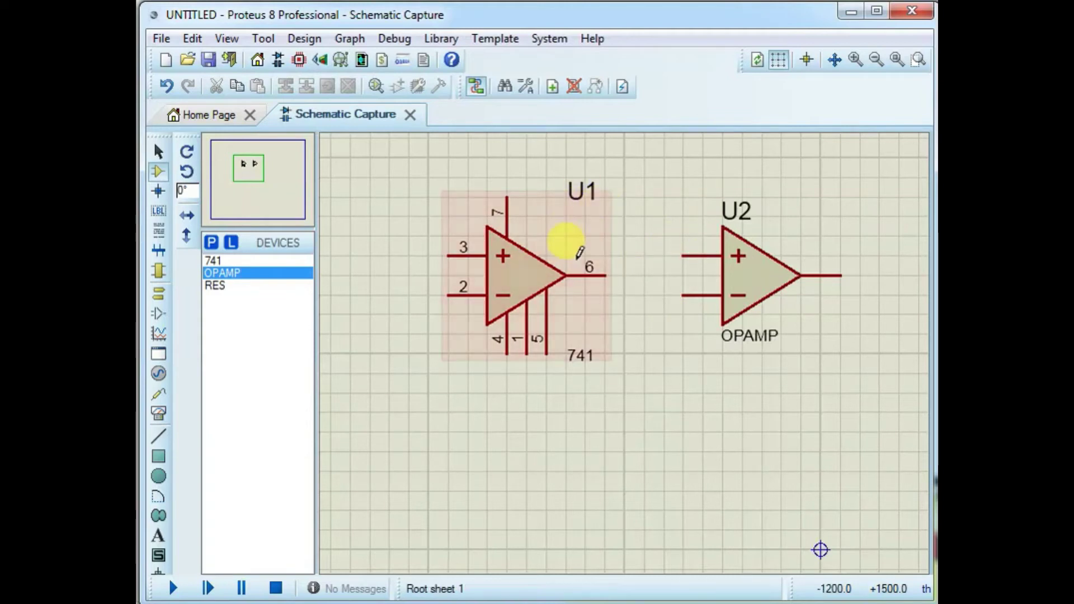
# Step: Delete the 741 op-amp from the schematic
pyautogui.click(523, 285)
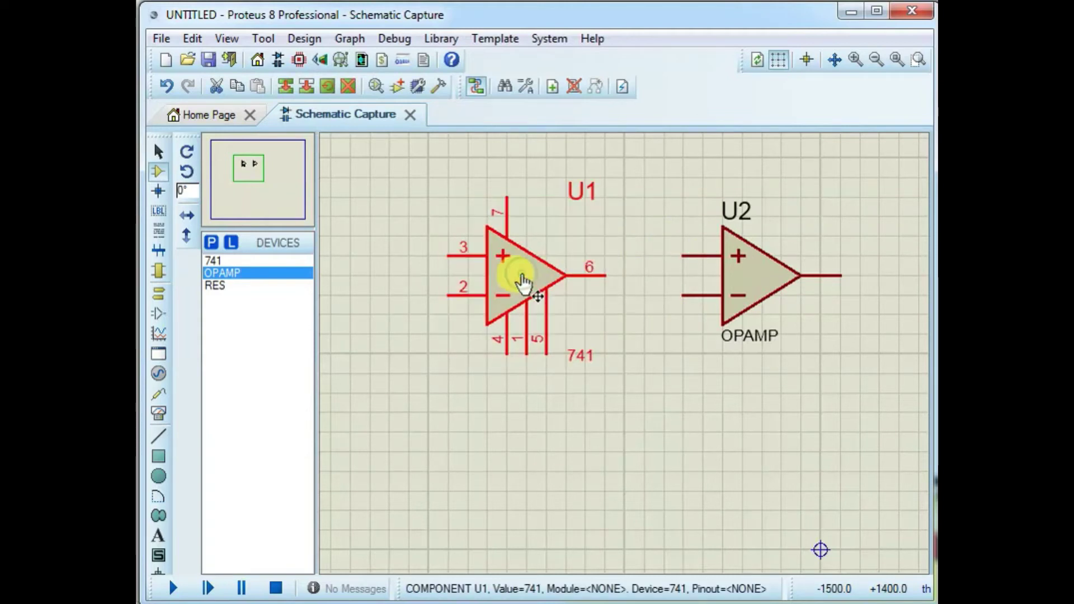
pyautogui.rightClick(540, 279)
pyautogui.click(580, 196)
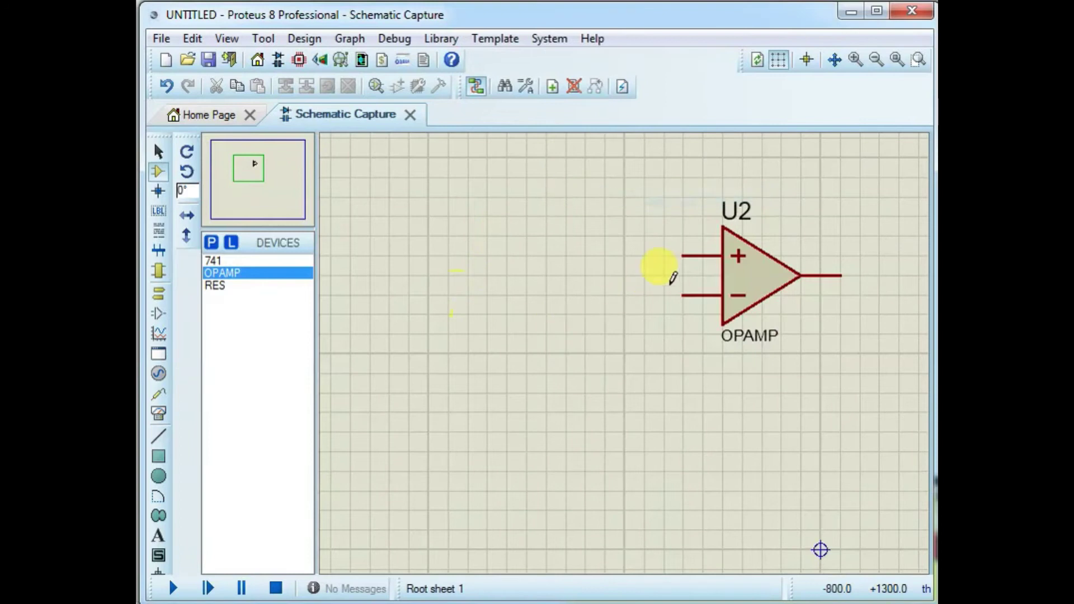
# Step: Move the ideal OPAMP a little down and left on the sheet, leaving it deselected
pyautogui.click(739, 286)
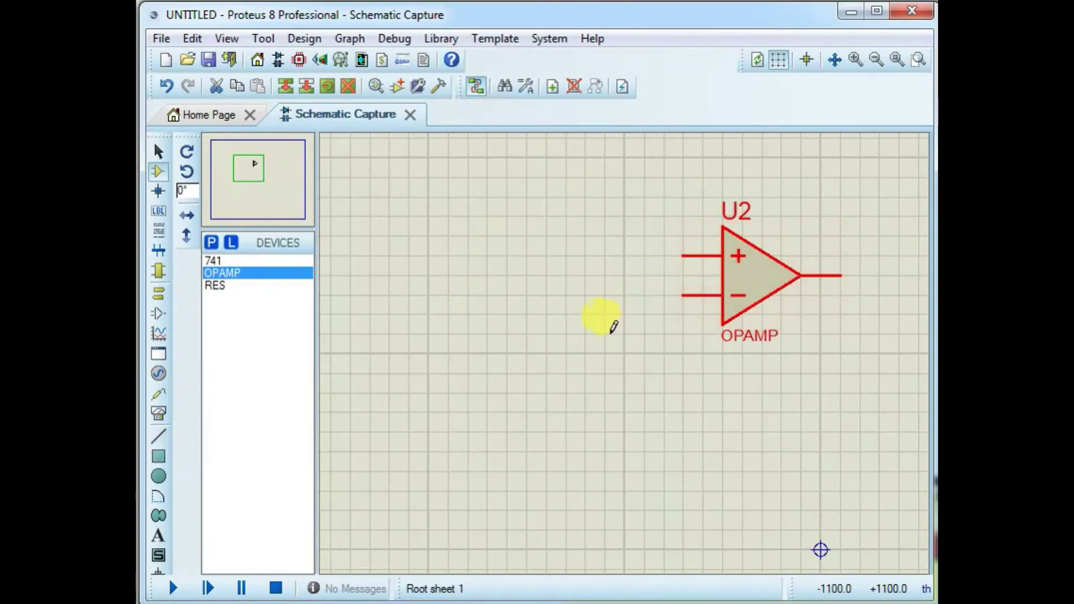
pyautogui.click(158, 151)
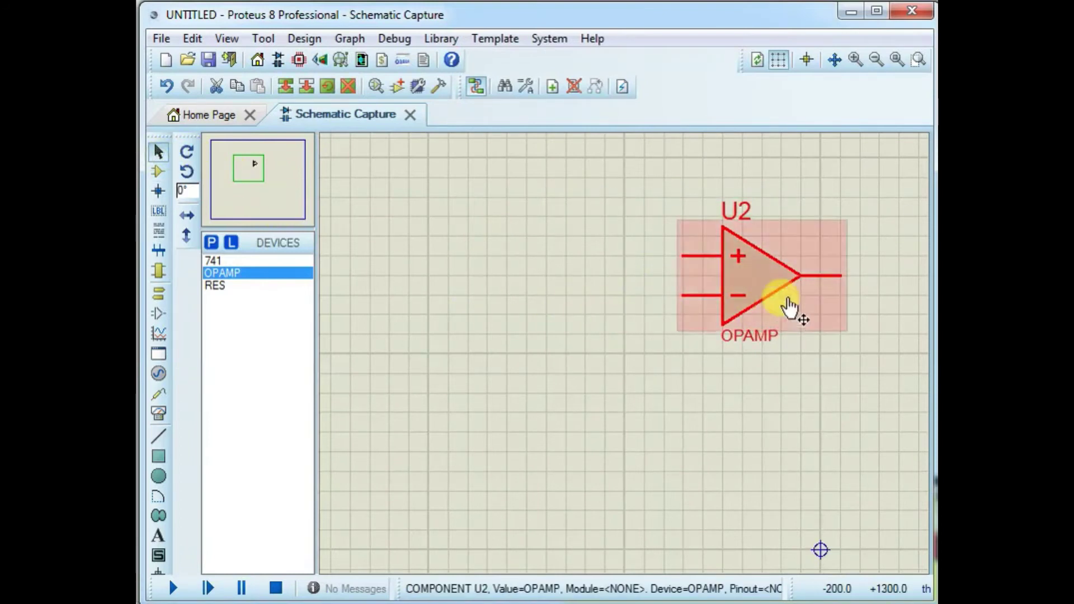
pyautogui.moveTo(788, 306); pyautogui.dragTo(671, 346)
pyautogui.click(532, 426)
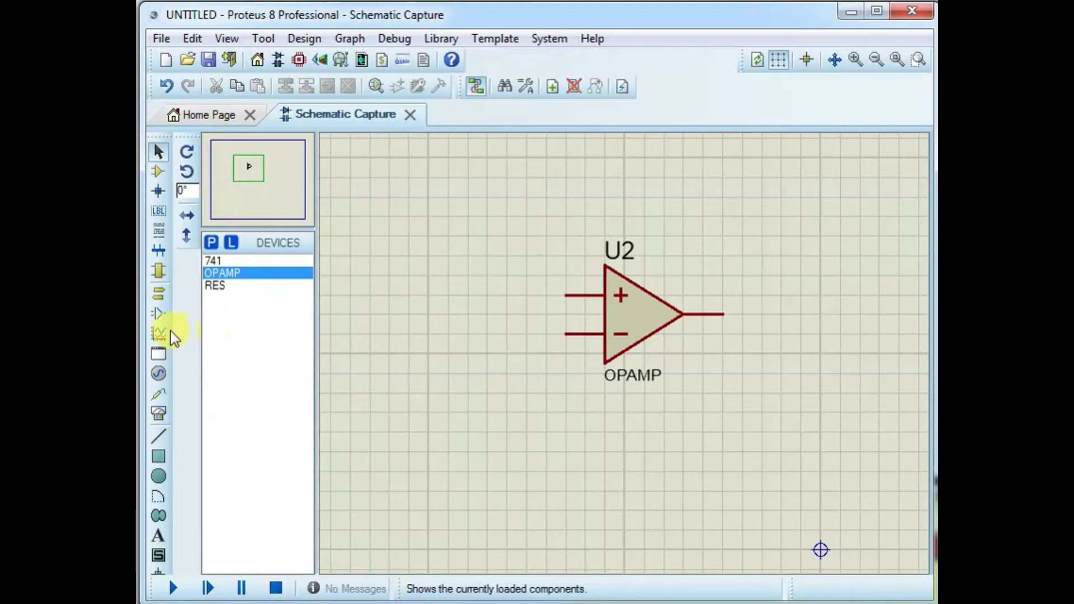
# Step: Place two DC generators one above the other, to the left of the op-amp's inputs
pyautogui.click(159, 373)
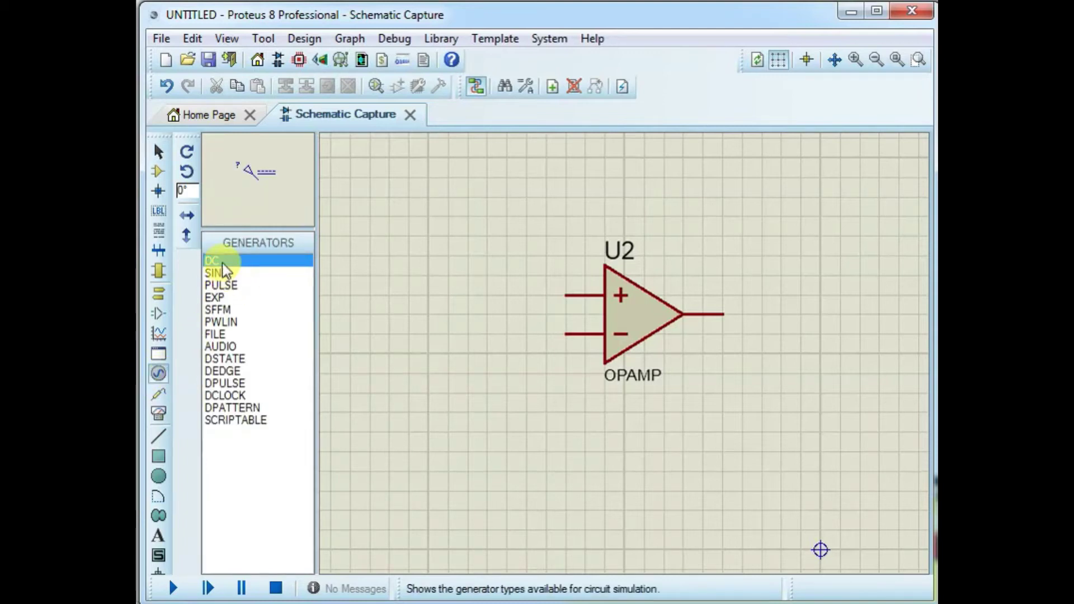
pyautogui.click(401, 261)
pyautogui.click(448, 273)
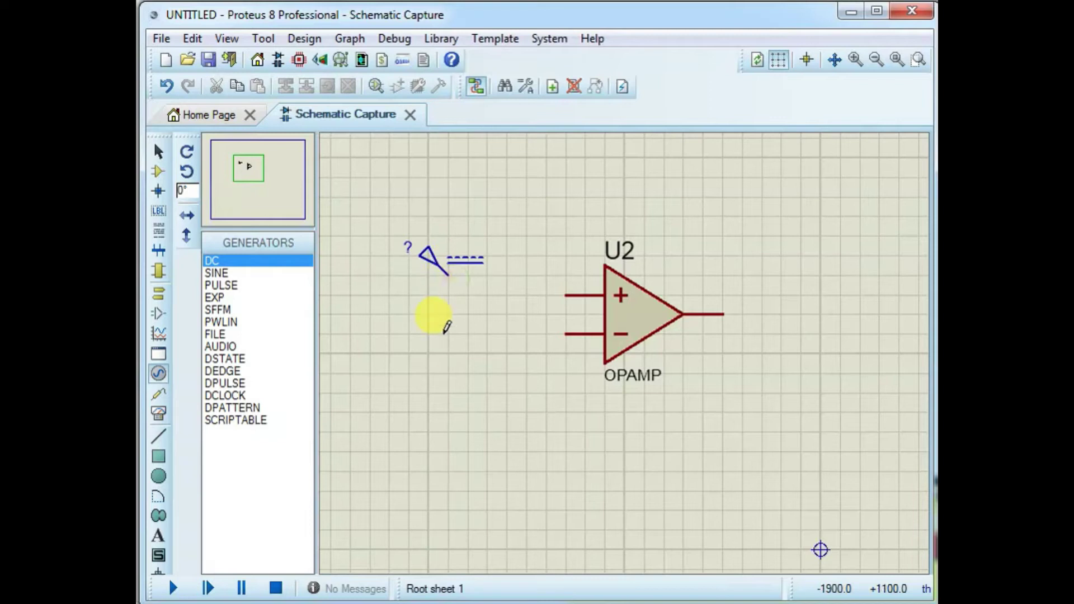
pyautogui.click(446, 327)
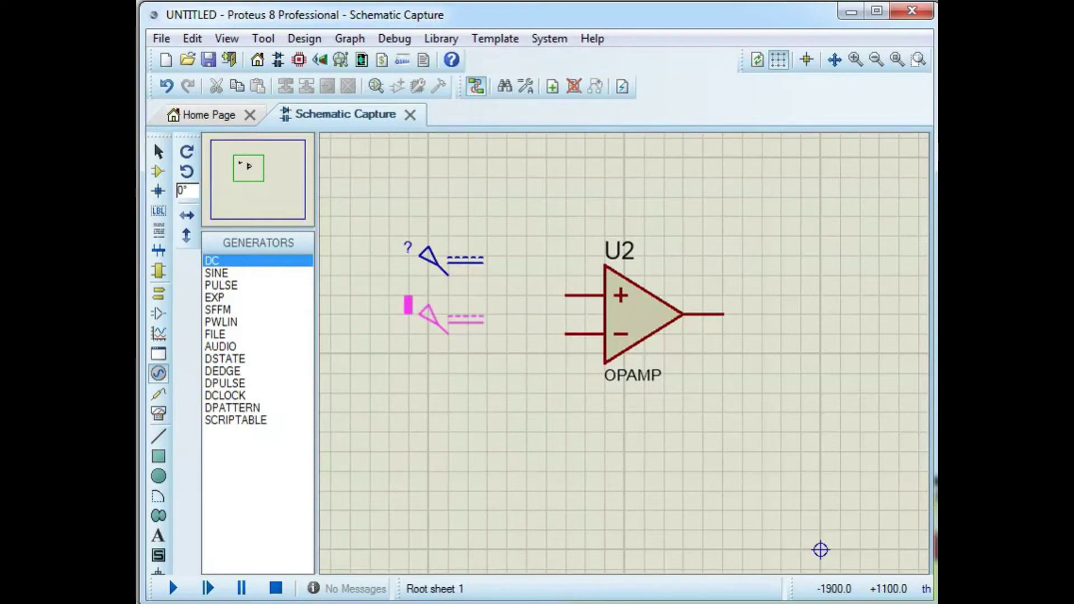
pyautogui.click(448, 370)
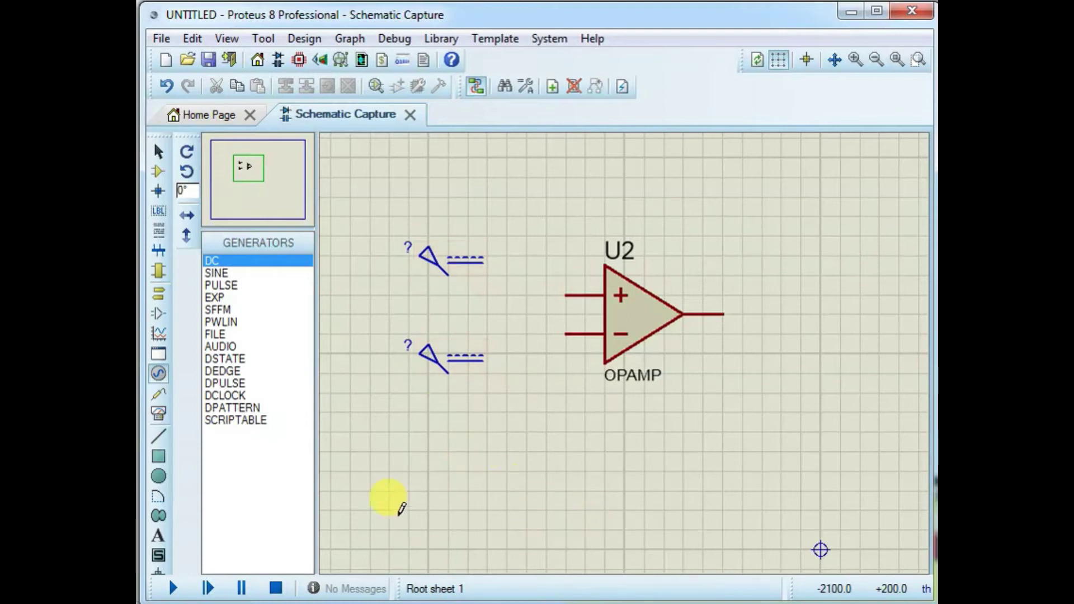
# Step: Place a DC voltmeter to the right of the op-amp, slightly below its output
pyautogui.click(158, 413)
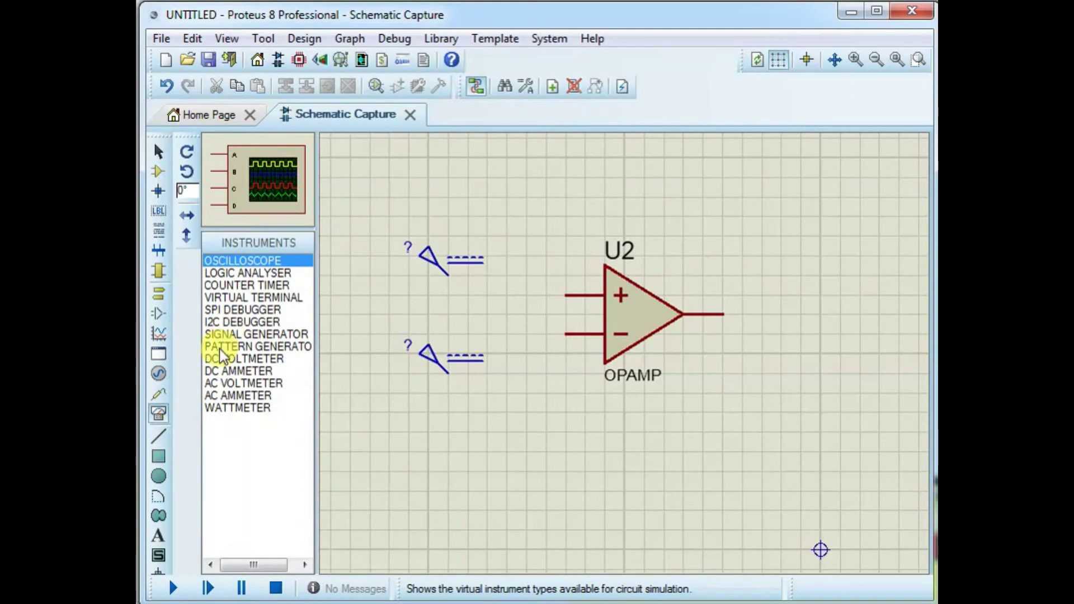
pyautogui.click(231, 358)
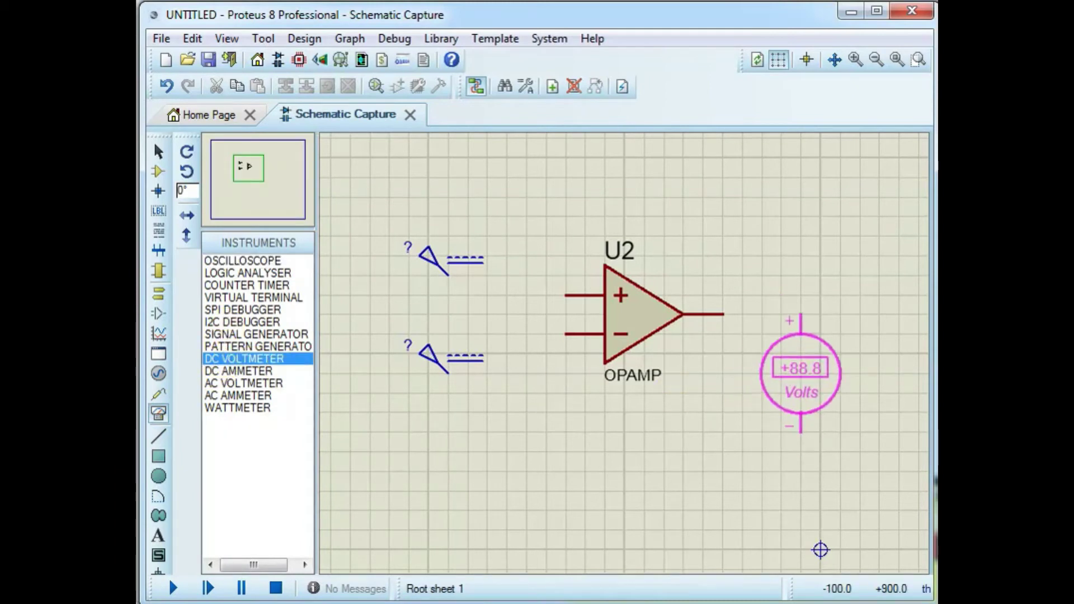
pyautogui.click(801, 391)
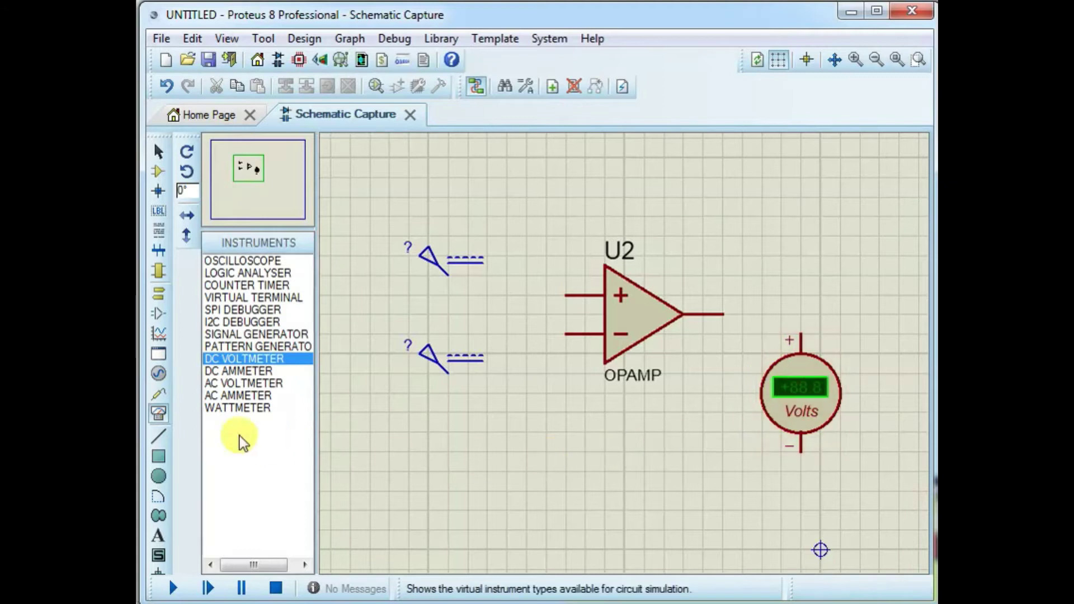
# Step: Connect a ground terminal to the voltmeter's negative pin and wire its positive pin to the op-amp output
pyautogui.click(158, 293)
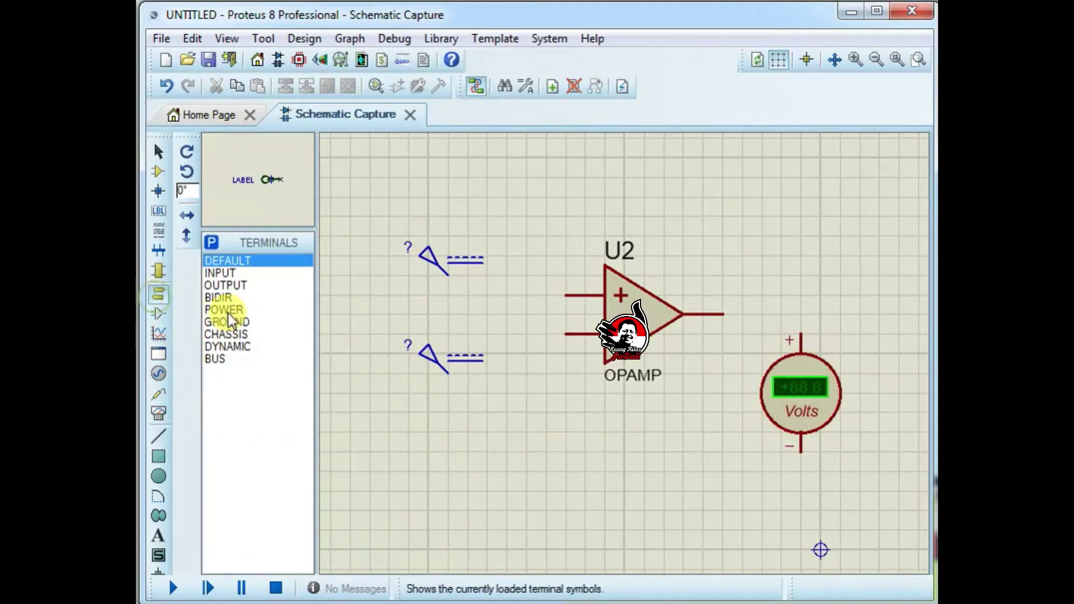
pyautogui.click(232, 323)
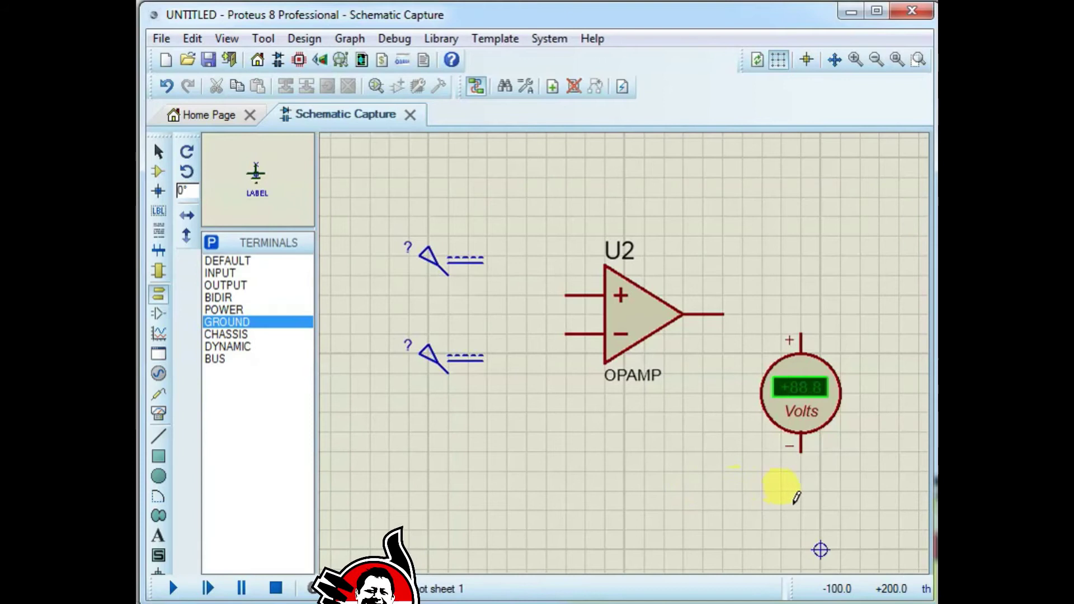
pyautogui.click(800, 474)
pyautogui.click(801, 455)
pyautogui.click(801, 473)
pyautogui.click(801, 334)
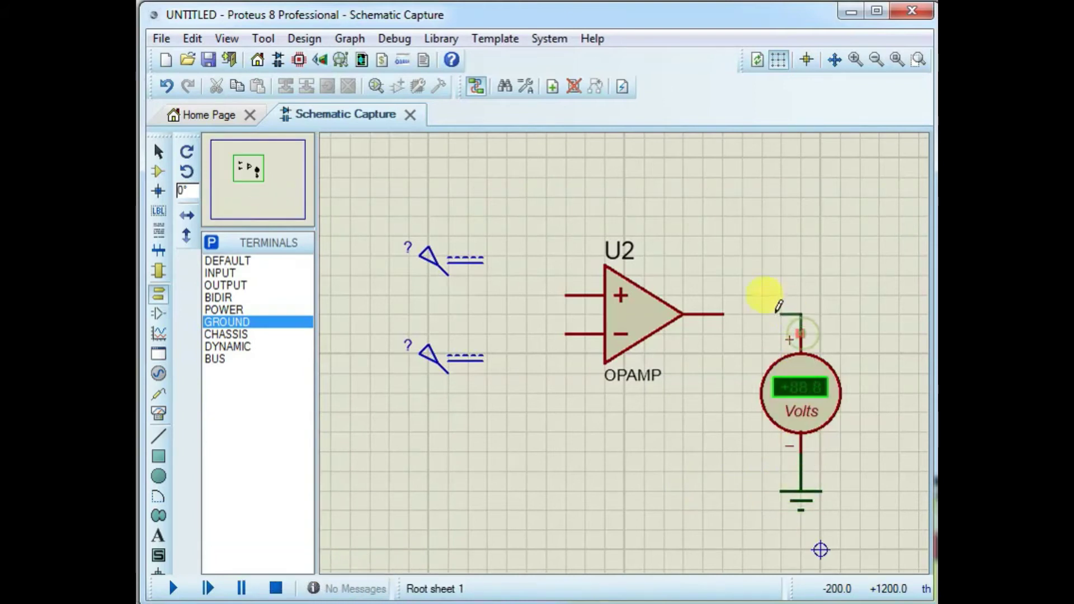
pyautogui.click(723, 314)
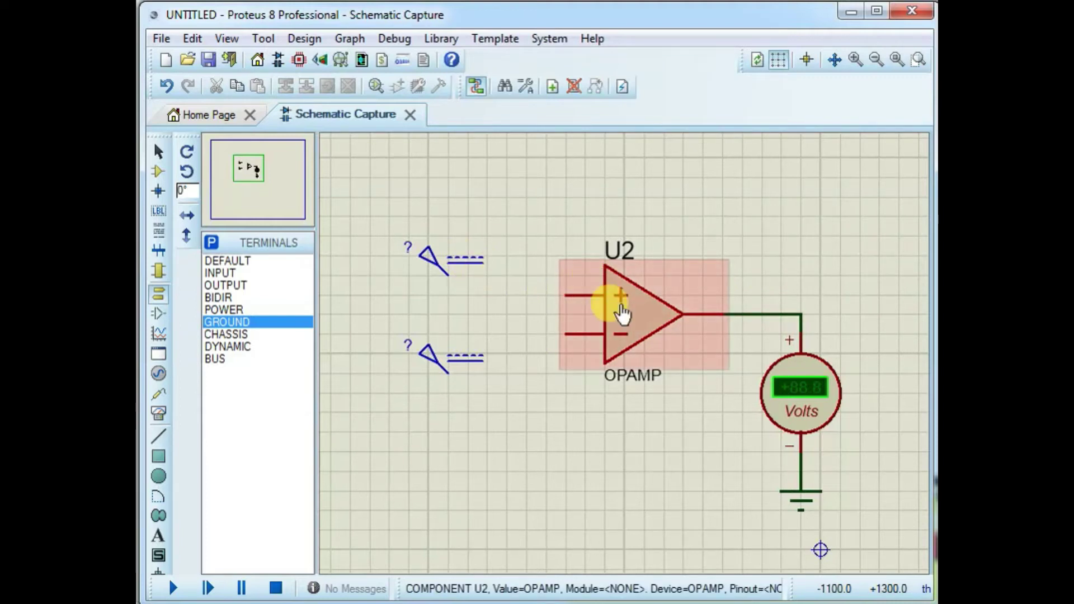
# Step: Wire the op-amp's non-inverting input to the upper DC generator and its inverting input to the lower one
pyautogui.click(566, 294)
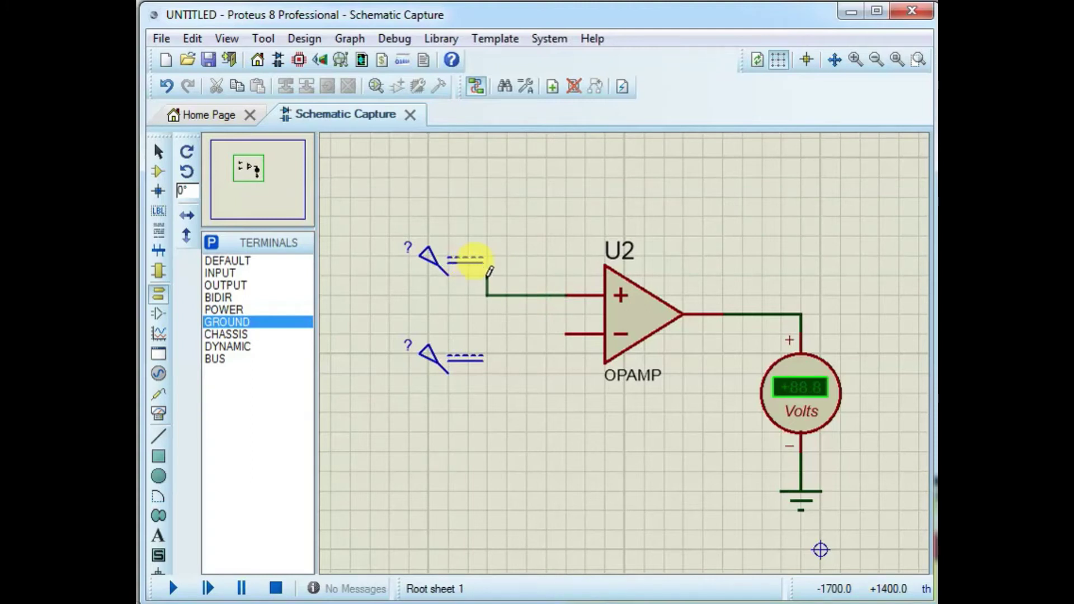
pyautogui.click(448, 274)
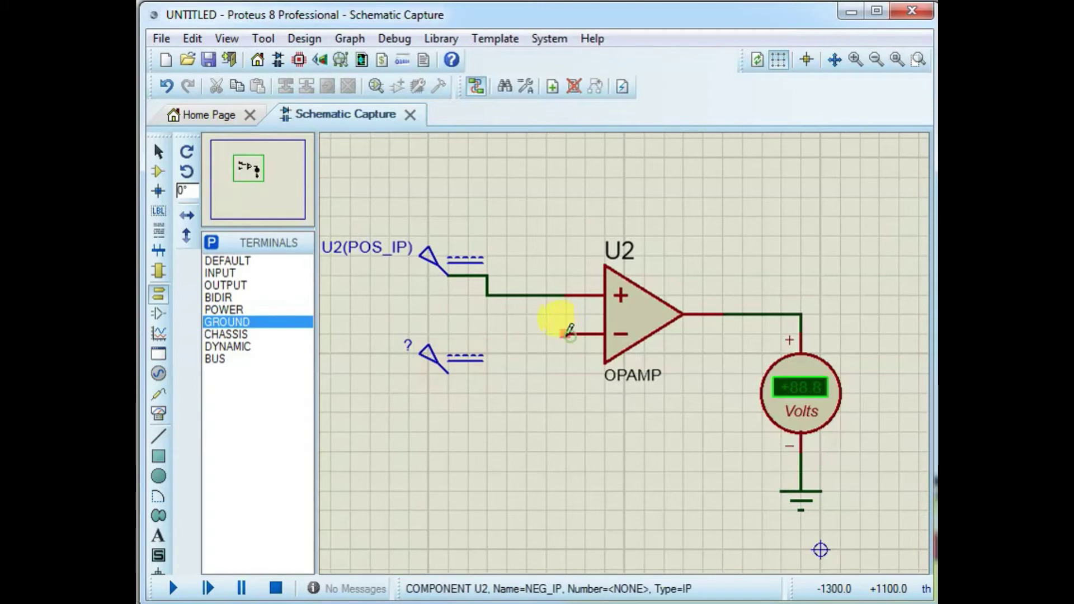
pyautogui.click(566, 335)
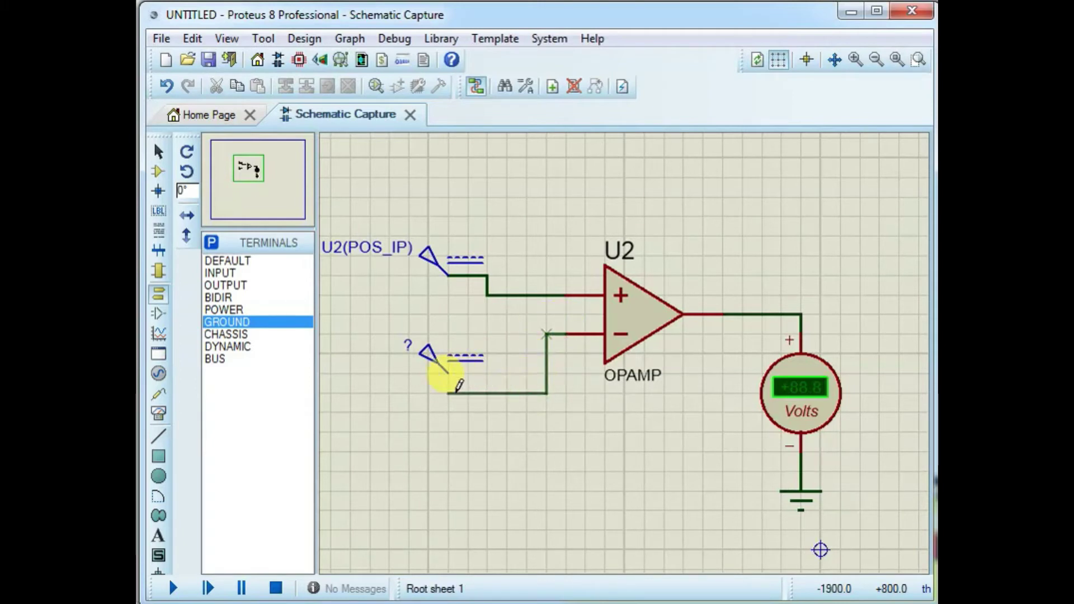
pyautogui.click(447, 372)
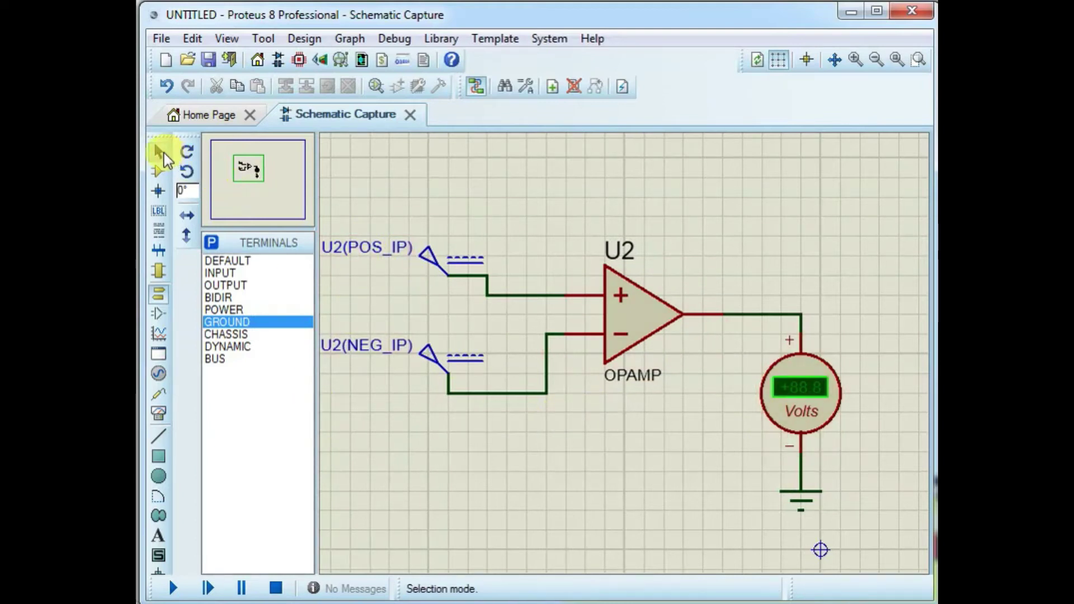
# Step: Set the voltage of the DC generator on the non-inverting input to 1 V
pyautogui.click(164, 153)
pyautogui.click(460, 263)
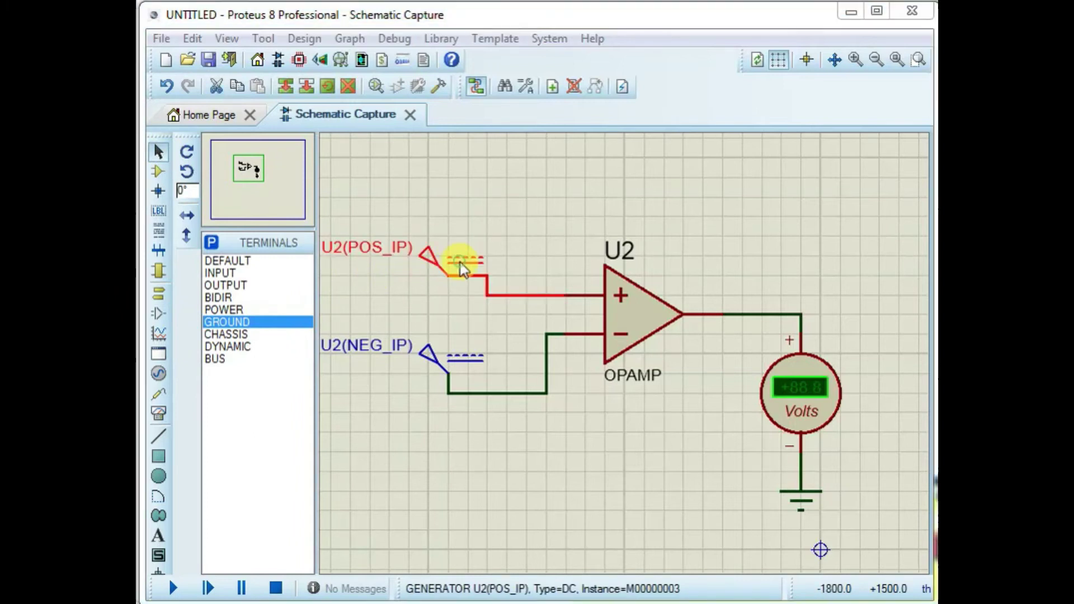
pyautogui.click(460, 263)
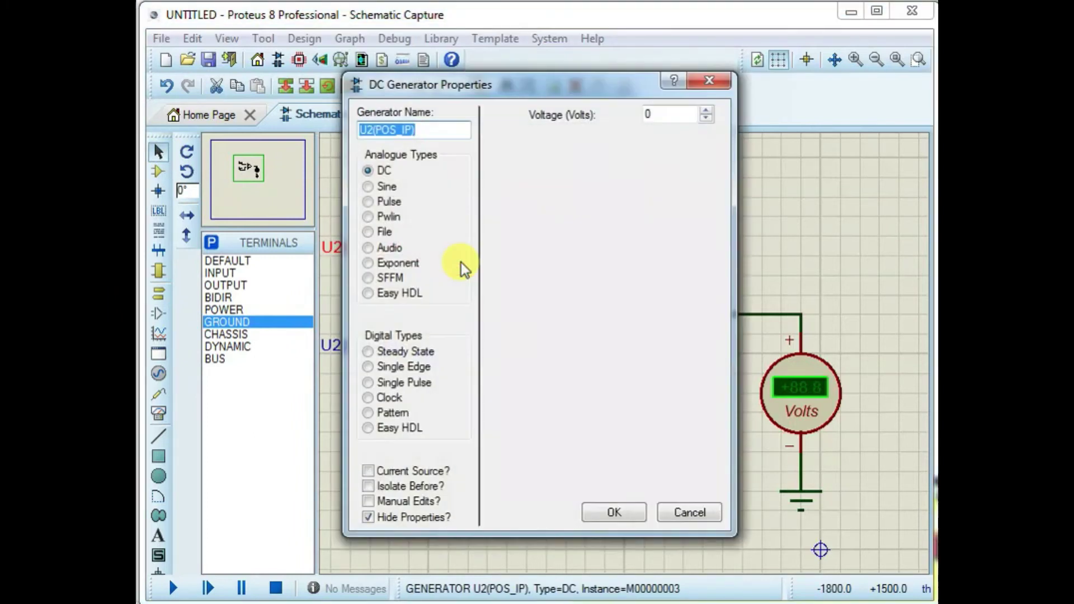
pyautogui.doubleClick(657, 115)
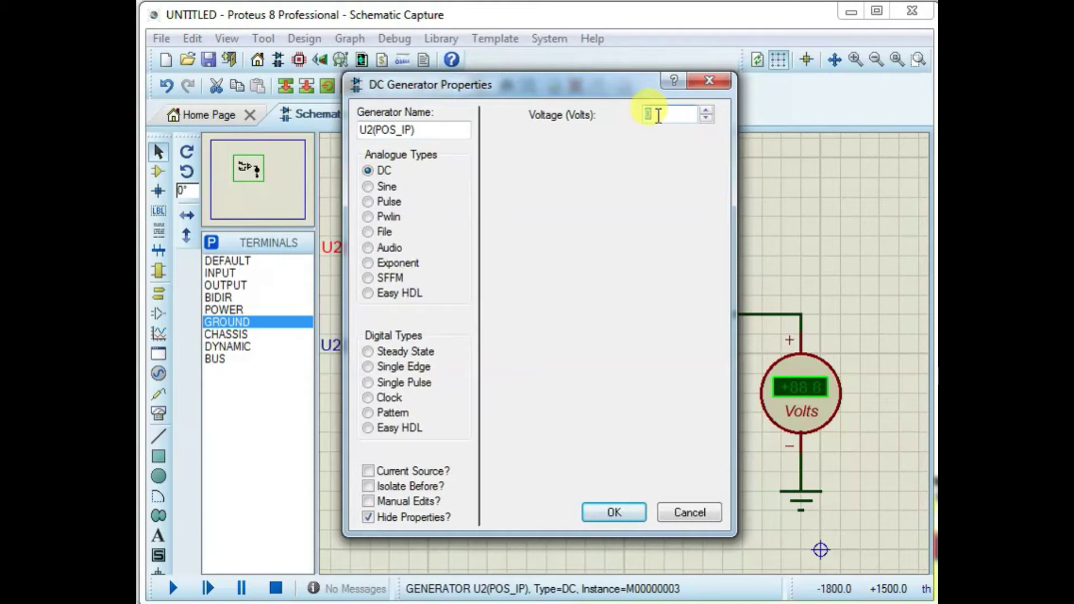
pyautogui.write('1')
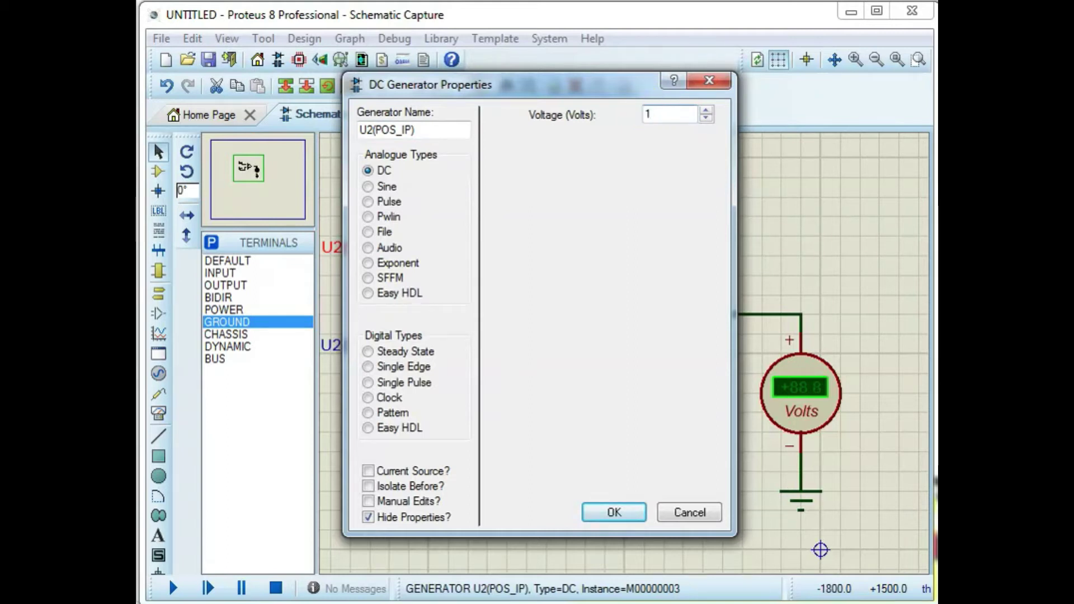
# Step: Rename the non-inverting input's DC generator as +1V and apply its properties
pyautogui.click(437, 130)
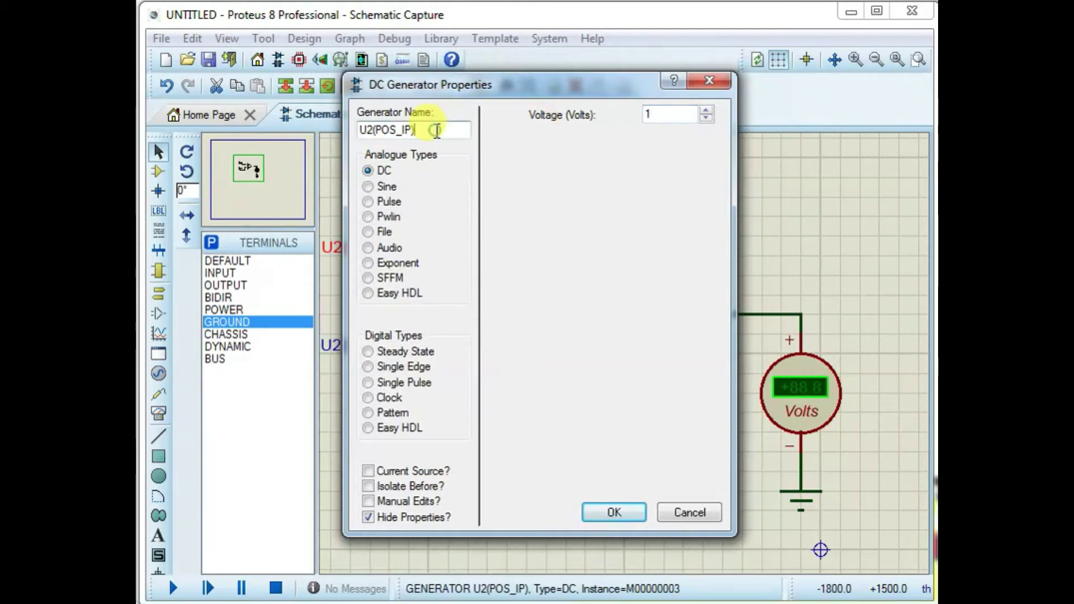
pyautogui.press('BackSpace')
pyautogui.press('BackSpace')
pyautogui.press('BackSpace')
pyautogui.press('BackSpace')
pyautogui.press('BackSpace')
pyautogui.press('BackSpace')
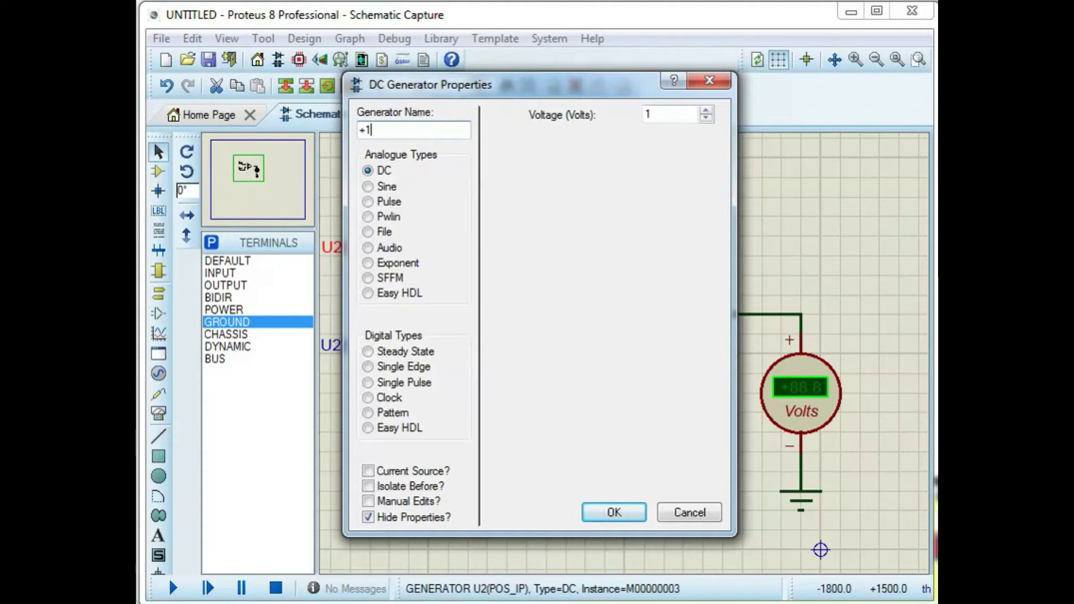
pyautogui.write('v')
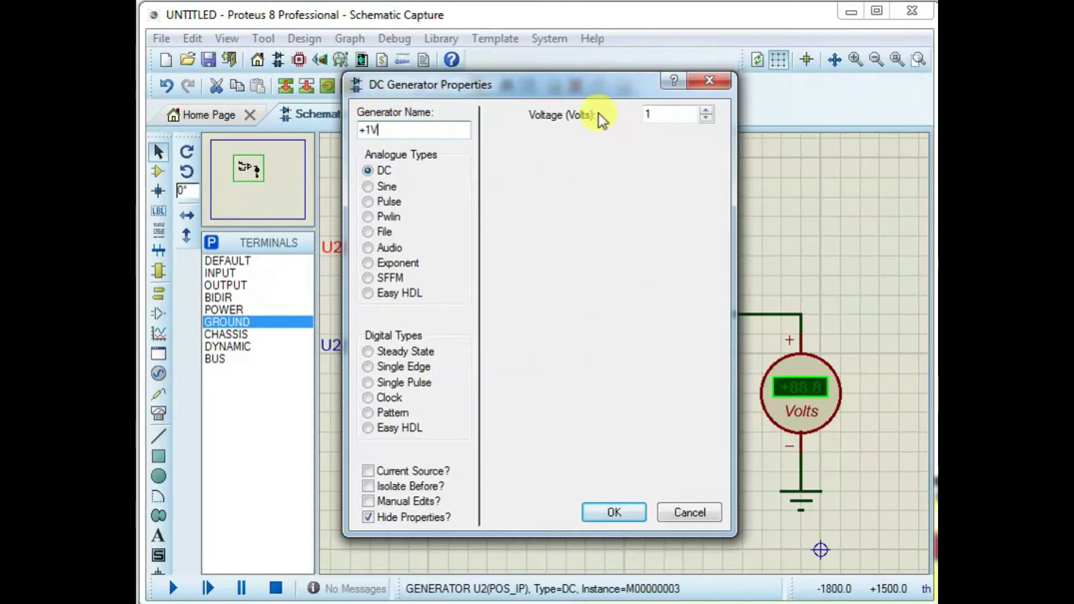
pyautogui.click(615, 513)
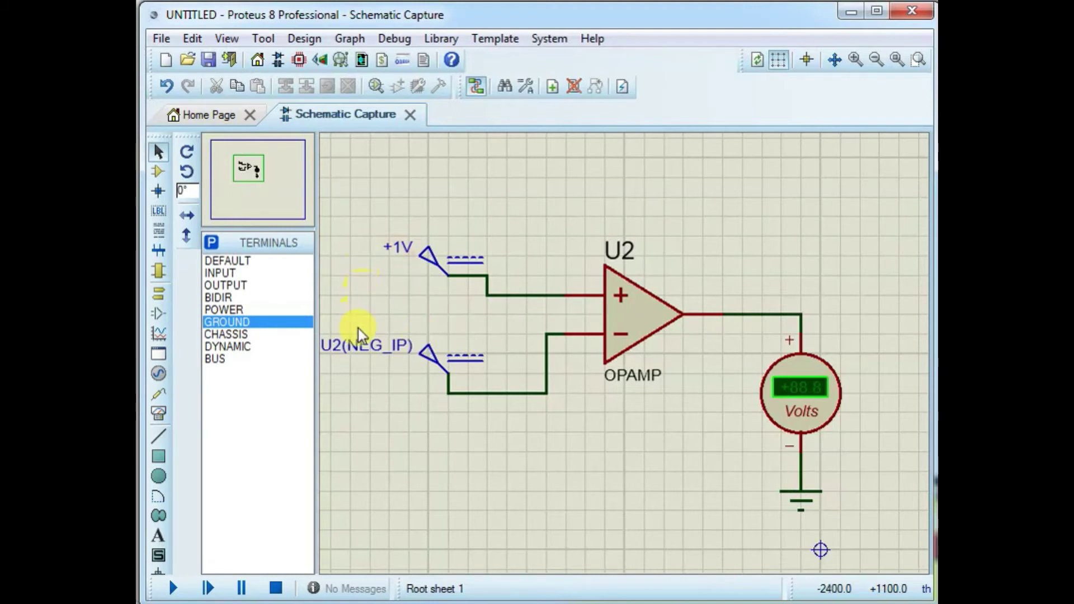
# Step: Set the DC generator on the inverting input to 2 V and rename it as +2V
pyautogui.doubleClick(459, 369)
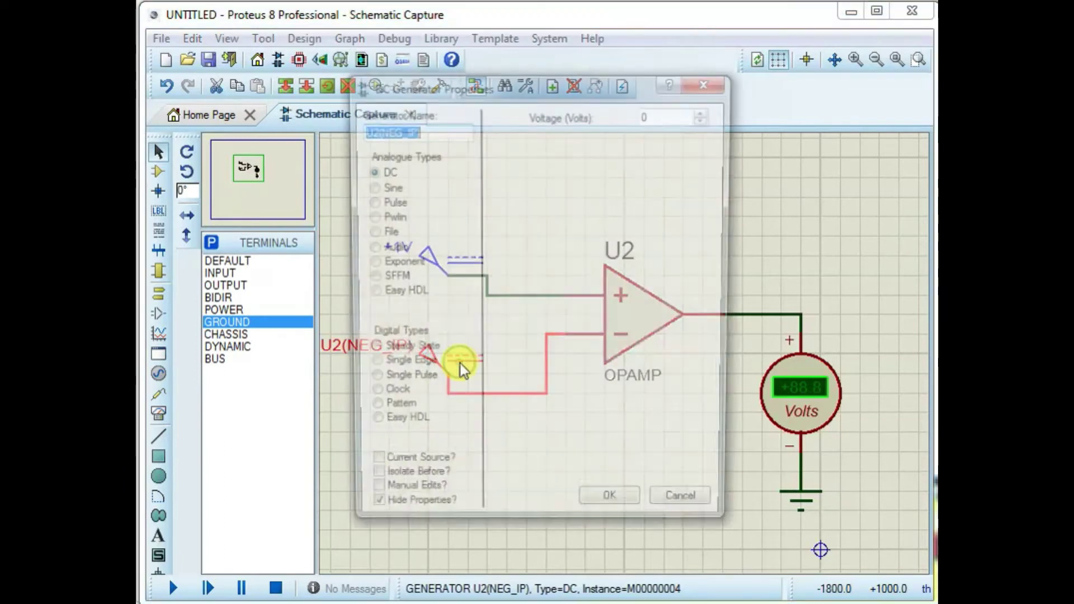
pyautogui.doubleClick(649, 114)
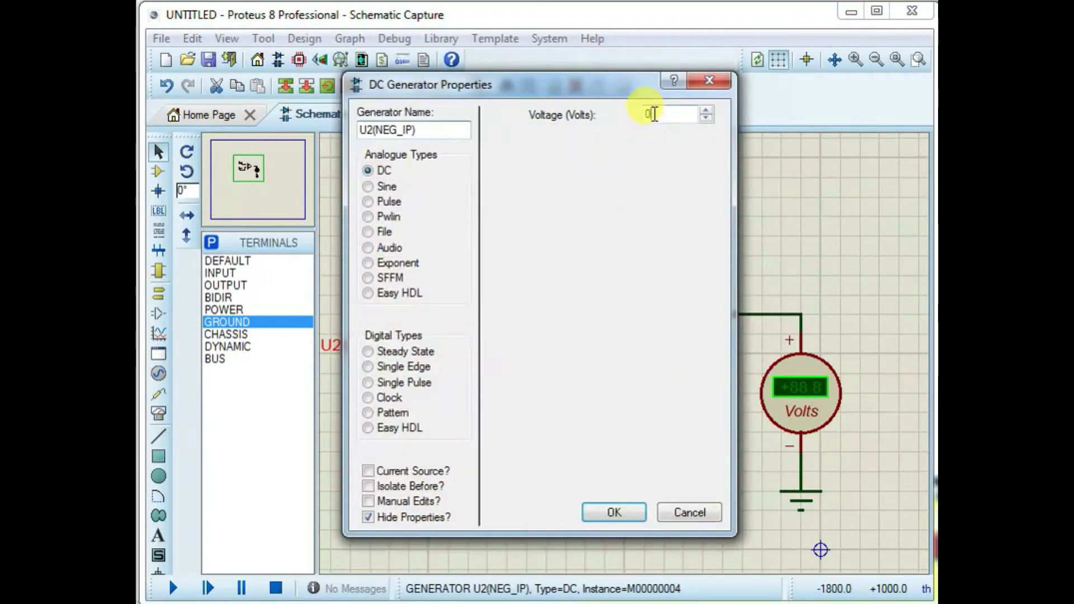
pyautogui.write('2')
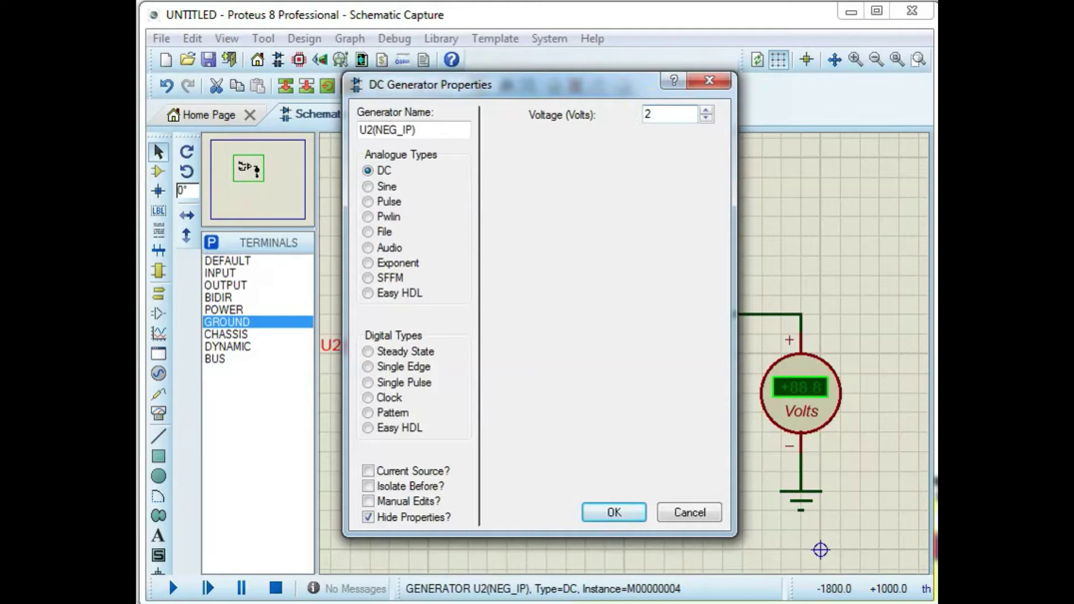
pyautogui.moveTo(418, 127); pyautogui.dragTo(331, 124)
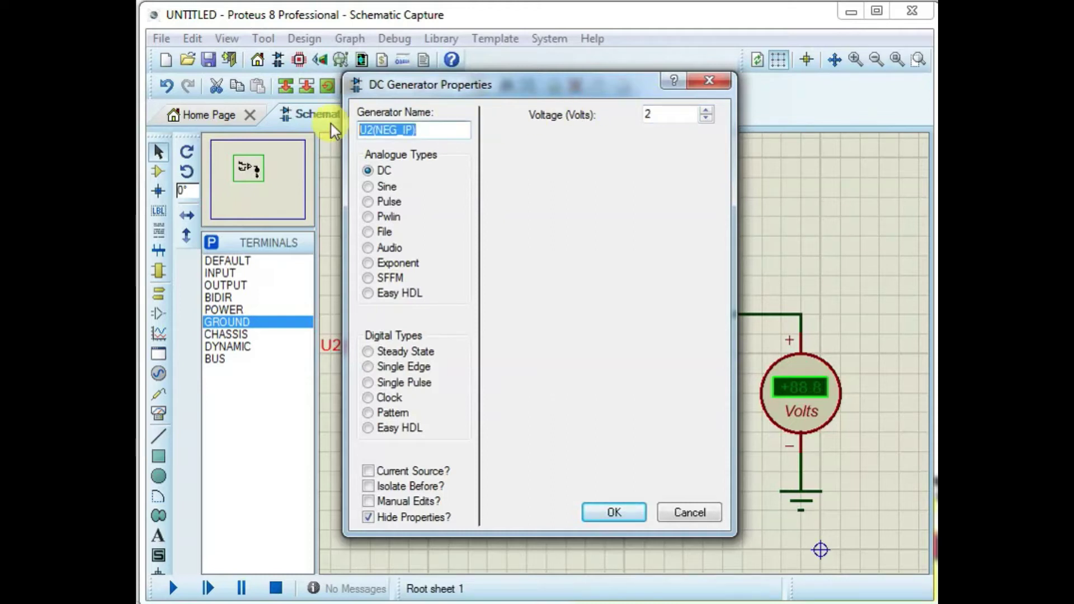
pyautogui.write('p2V')
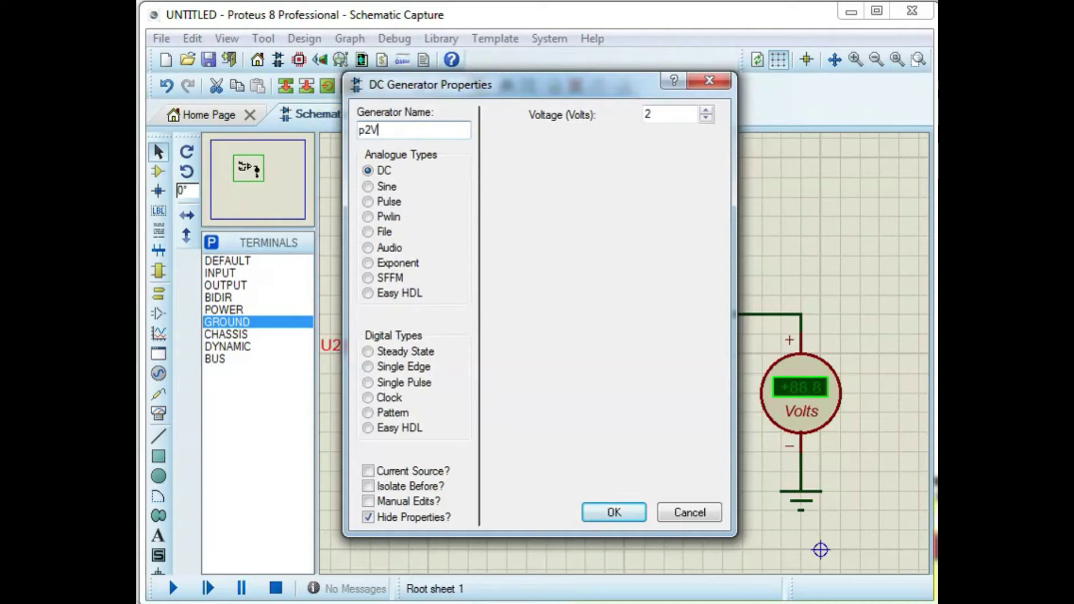
pyautogui.press('BackSpace')
pyautogui.write('V')
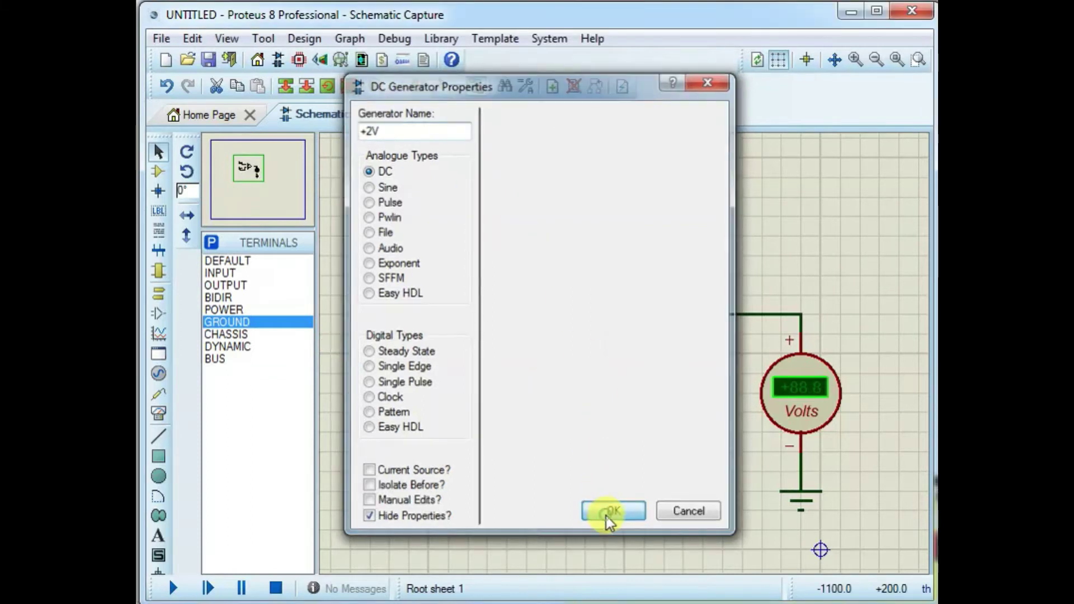
pyautogui.click(607, 513)
pyautogui.click(525, 474)
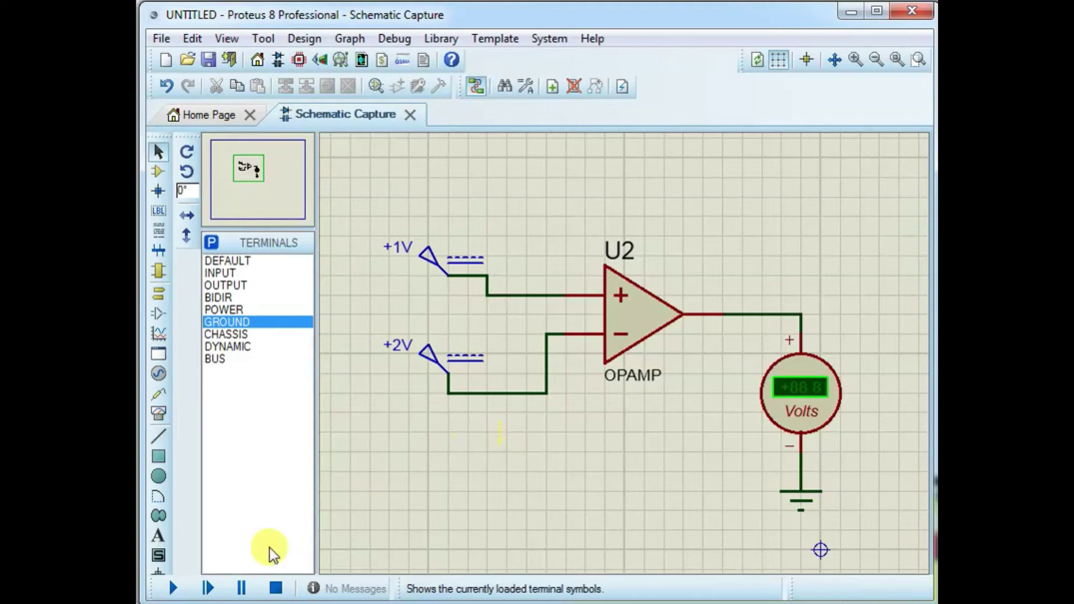
# Step: Run the simulation to read the op-amp's output voltage on the voltmeter, and stop it
pyautogui.click(177, 591)
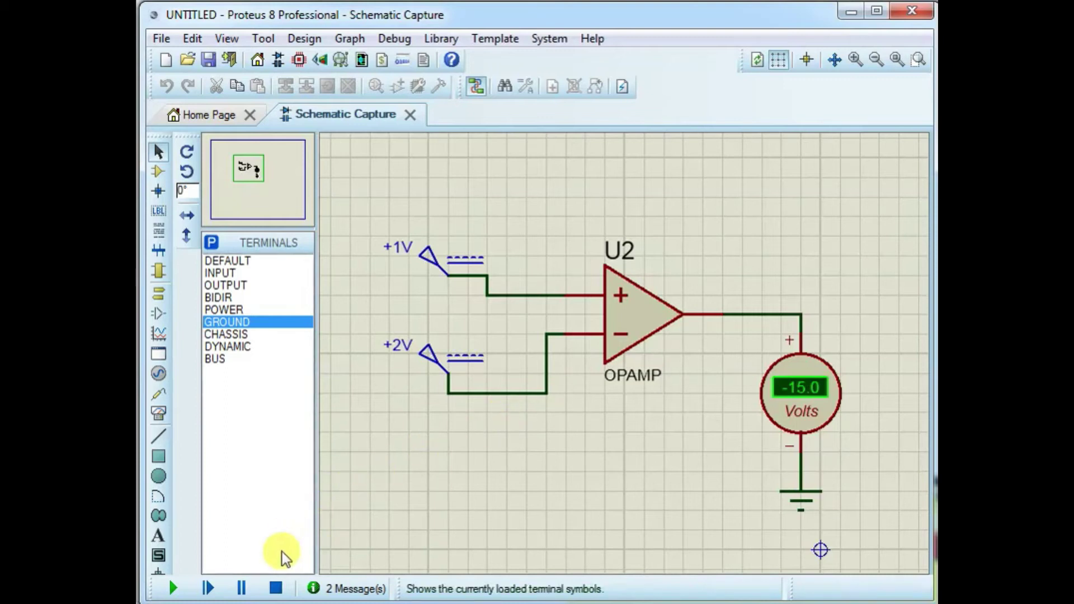
pyautogui.click(276, 587)
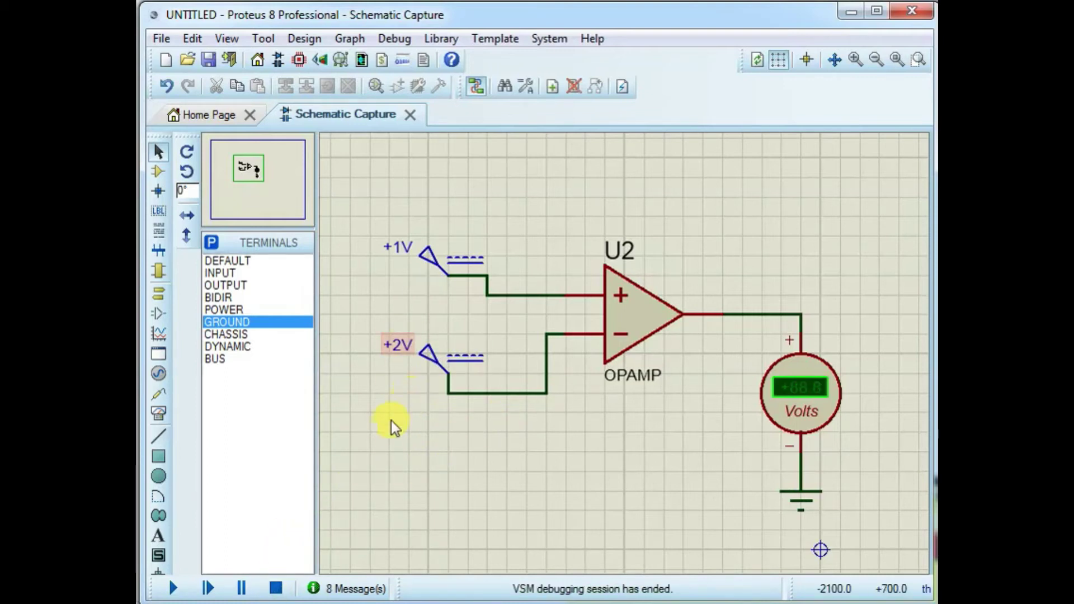
# Step: Rename the non-inverting input's DC generator as +2,2V and try to apply a voltage of 2,2
pyautogui.doubleClick(458, 266)
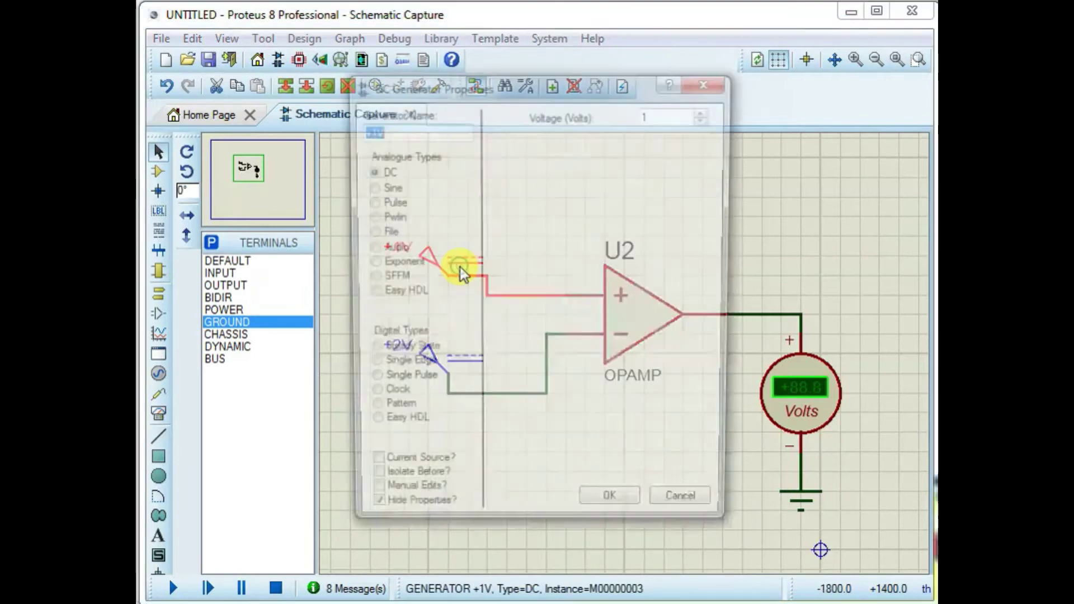
pyautogui.doubleClick(648, 114)
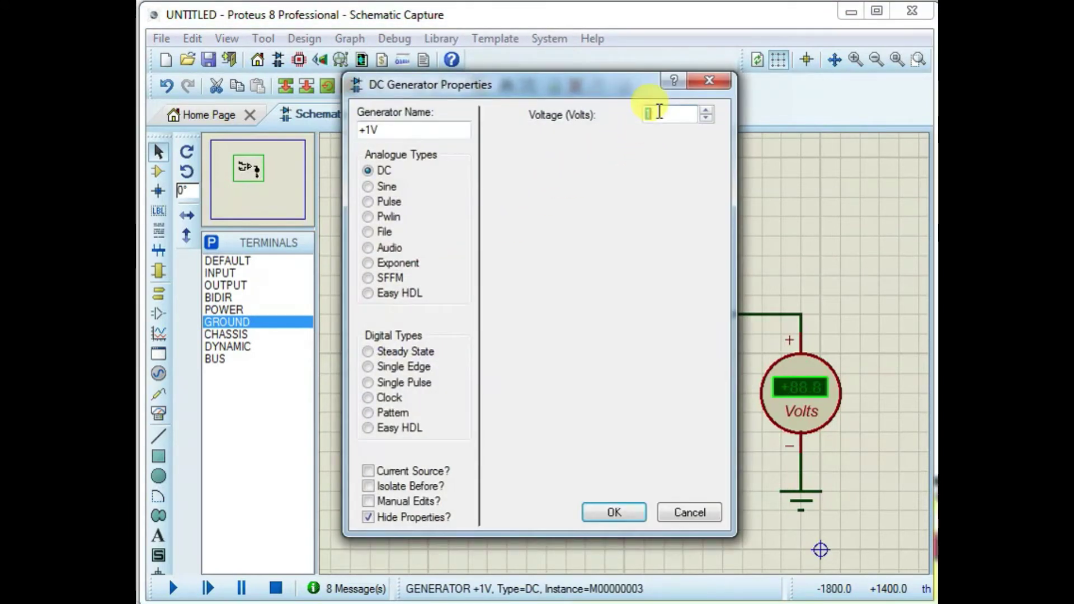
pyautogui.write('2,2')
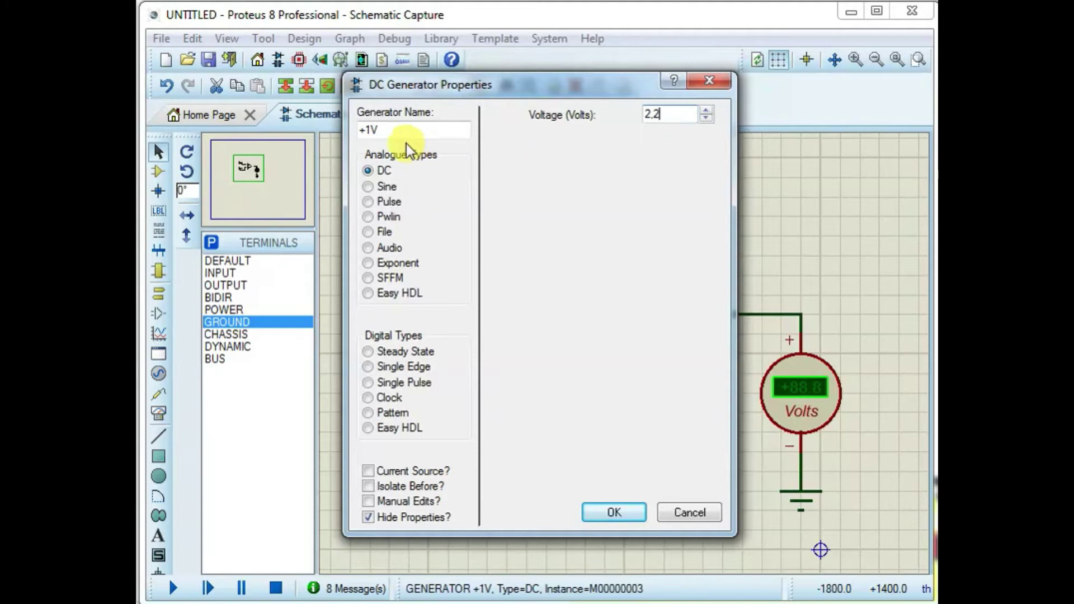
pyautogui.click(373, 129)
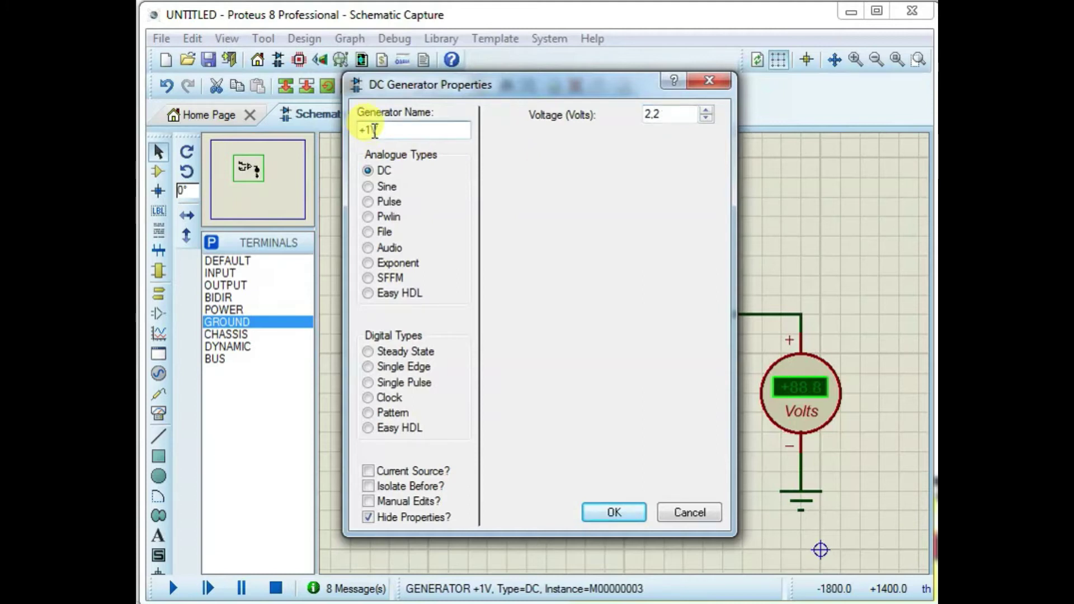
pyautogui.press('BackSpace')
pyautogui.write('2')
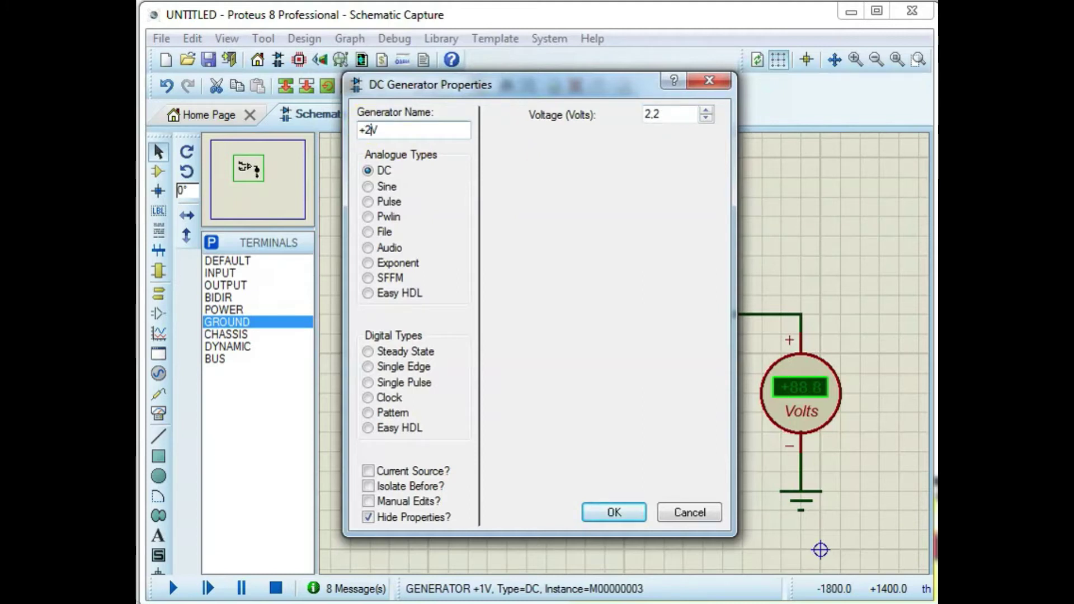
pyautogui.write(',')
pyautogui.write('2')
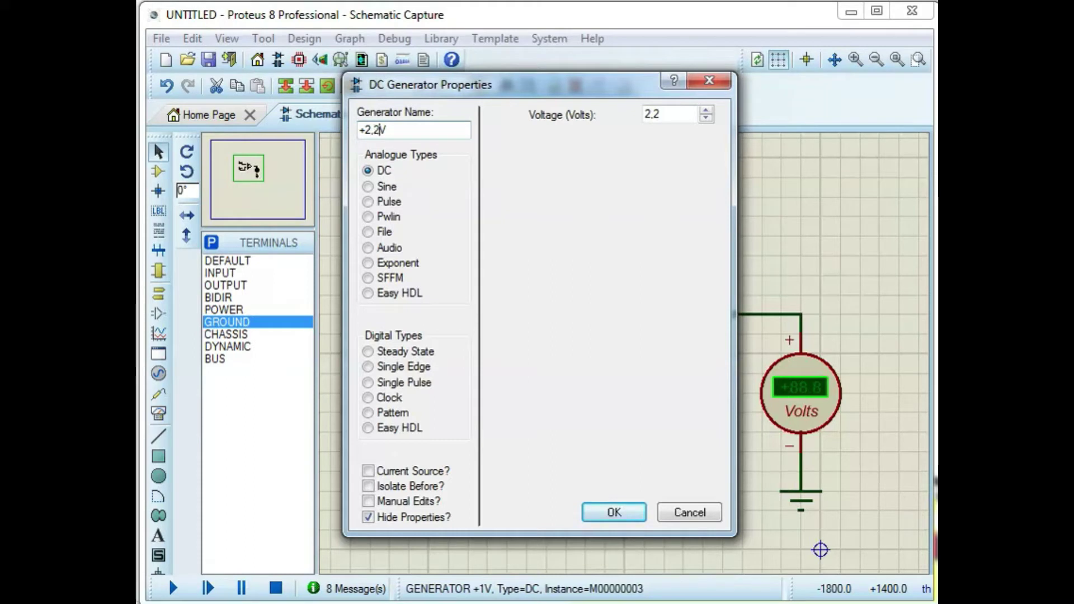
pyautogui.click(614, 510)
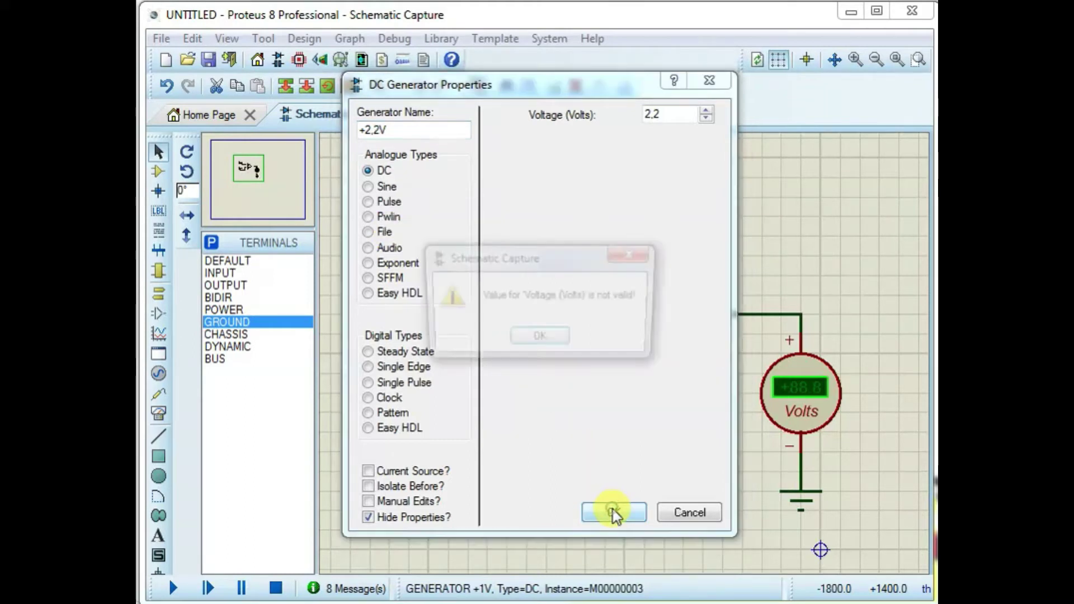
# Step: Correct the non-inverting input generator's voltage to 2.2 V and apply its properties
pyautogui.click(542, 341)
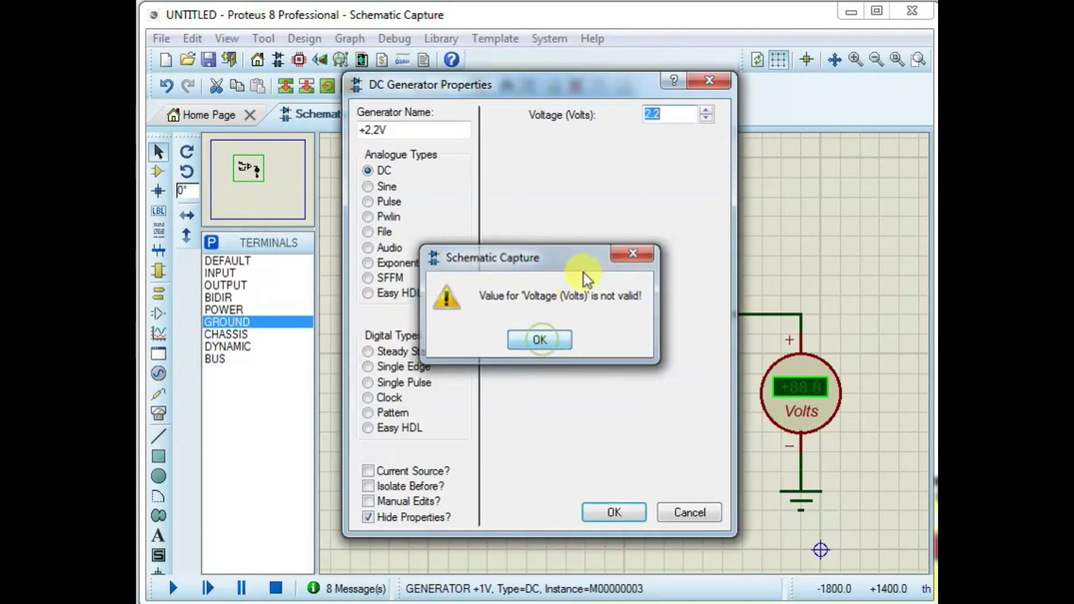
pyautogui.write('2.2')
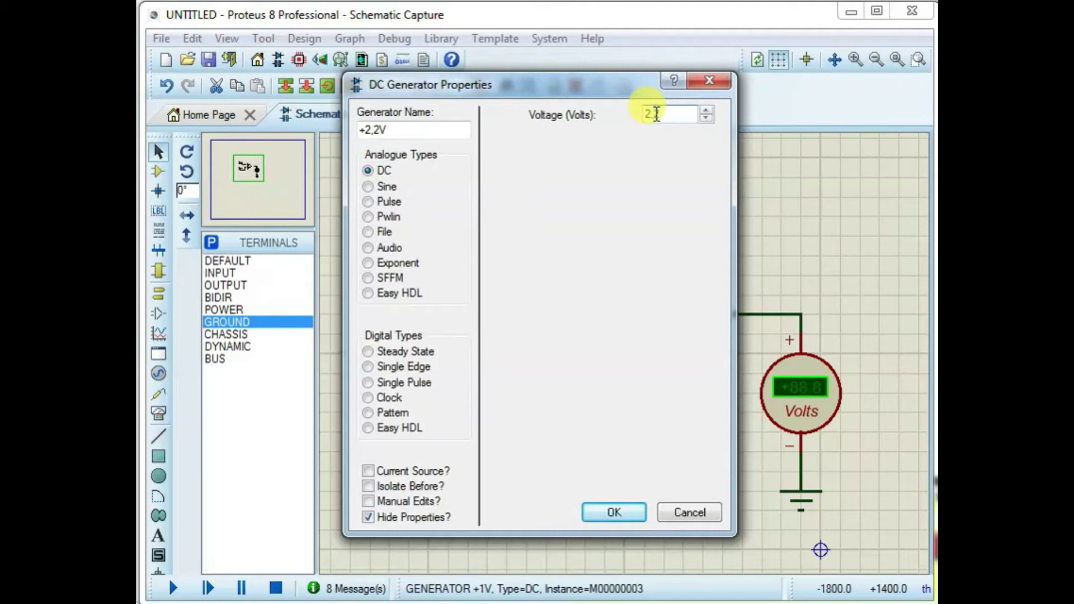
pyautogui.click(656, 114)
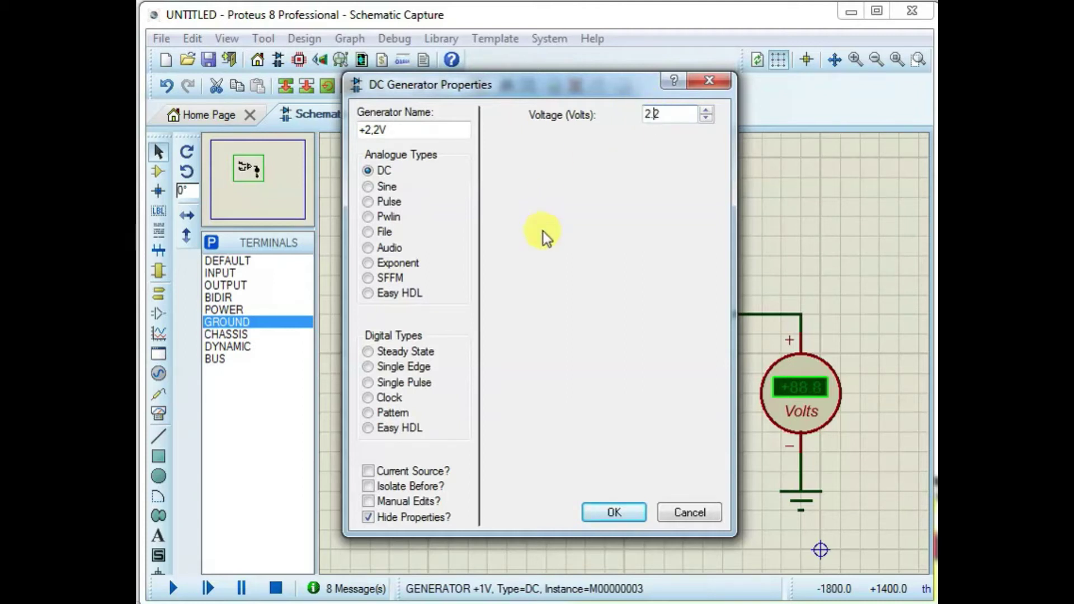
pyautogui.click(619, 511)
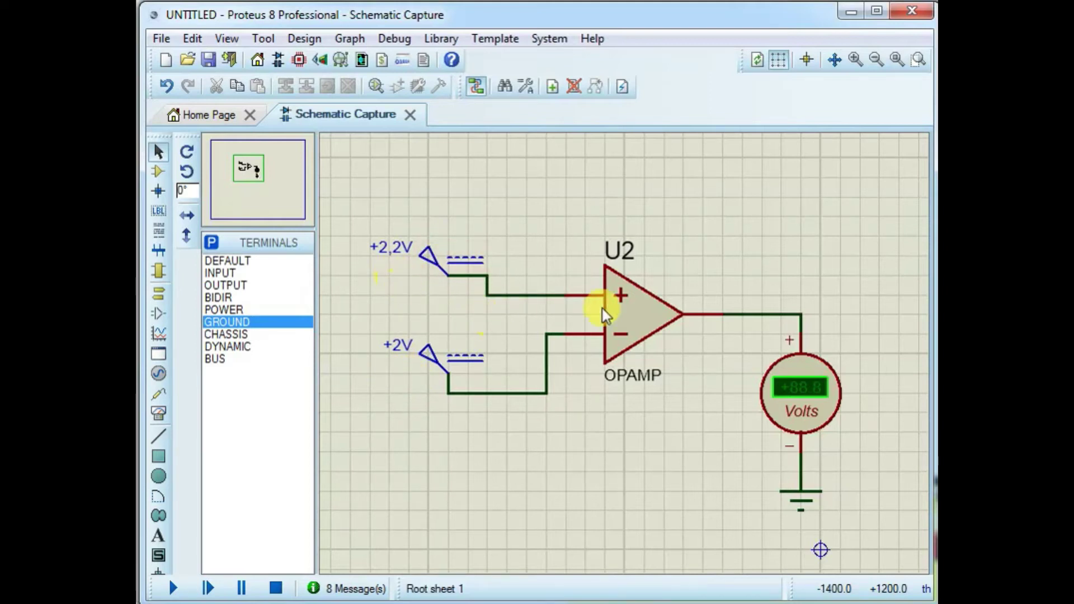
# Step: Simulate the comparator with 2.2 V on the non-inverting input and 2 V on the inverting input, and stop it
pyautogui.click(171, 587)
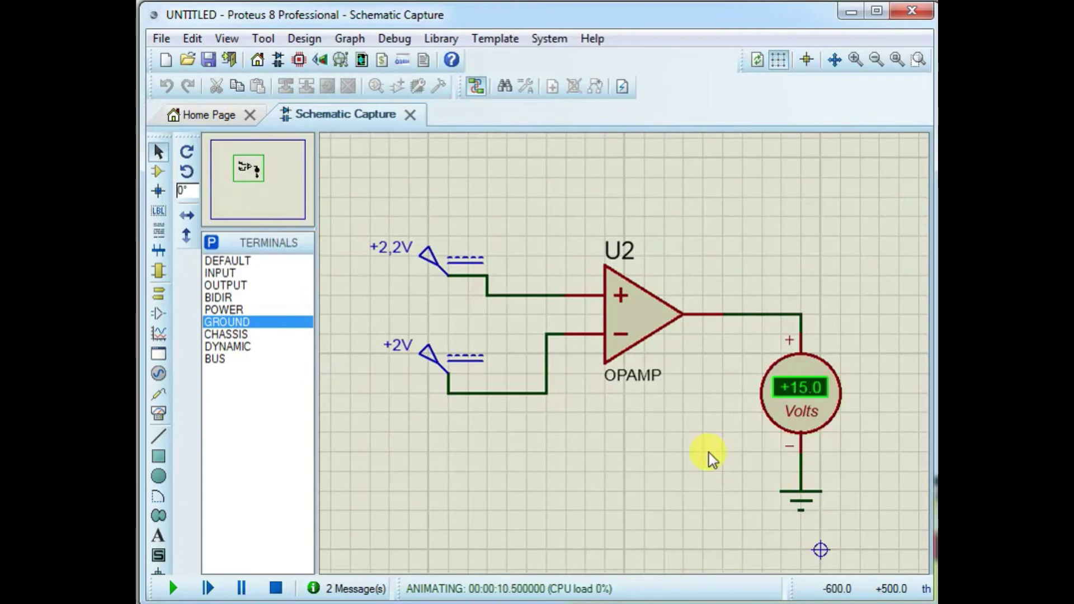
pyautogui.click(275, 589)
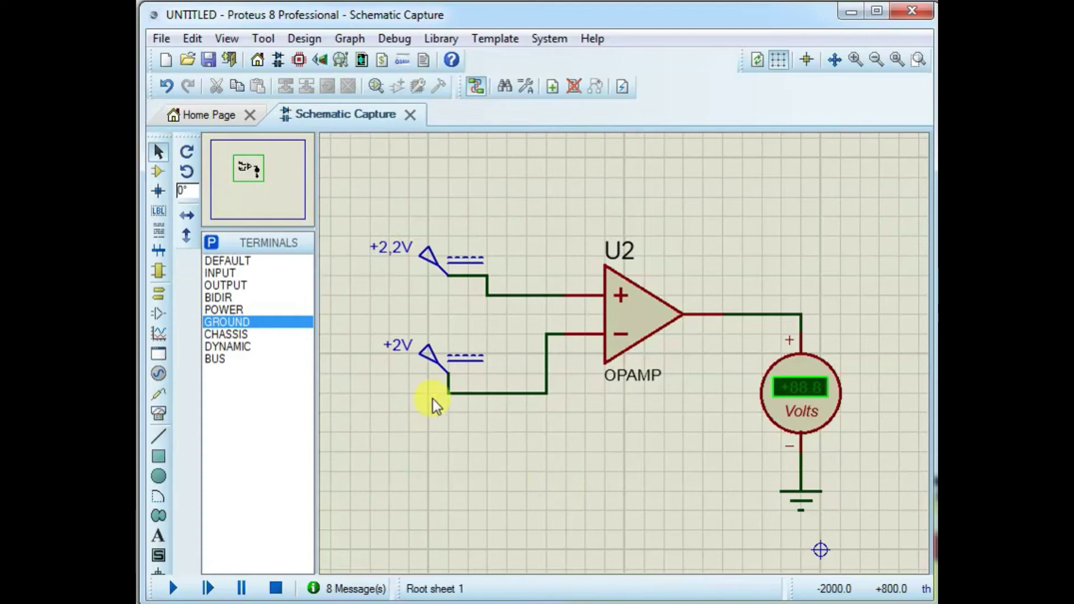
# Step: Set the DC generator on the inverting input to 2.2 V and rename it as +2,2V
pyautogui.doubleClick(463, 372)
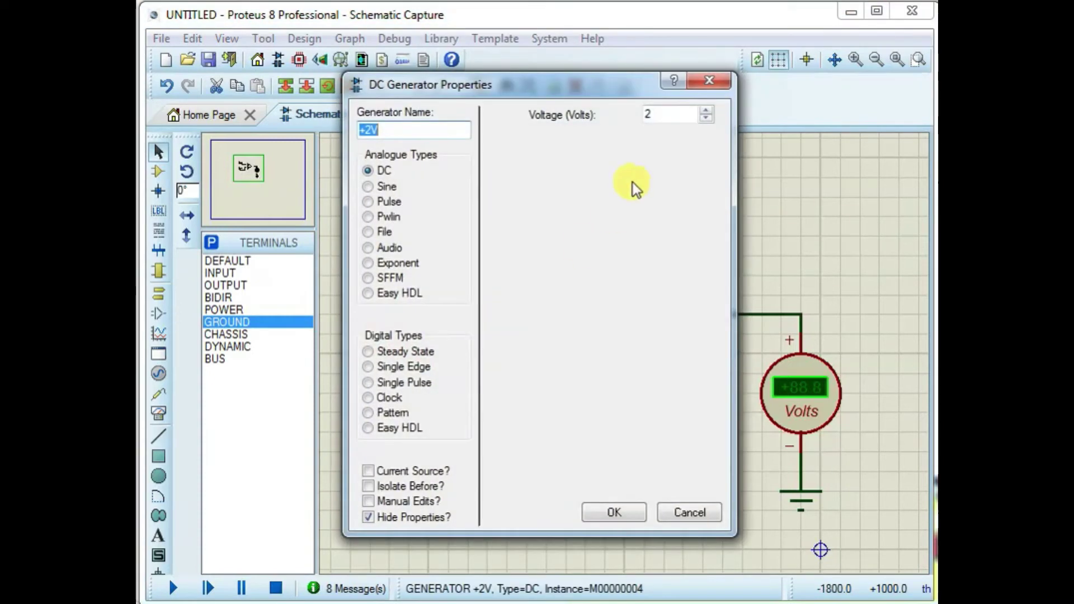
pyautogui.click(660, 116)
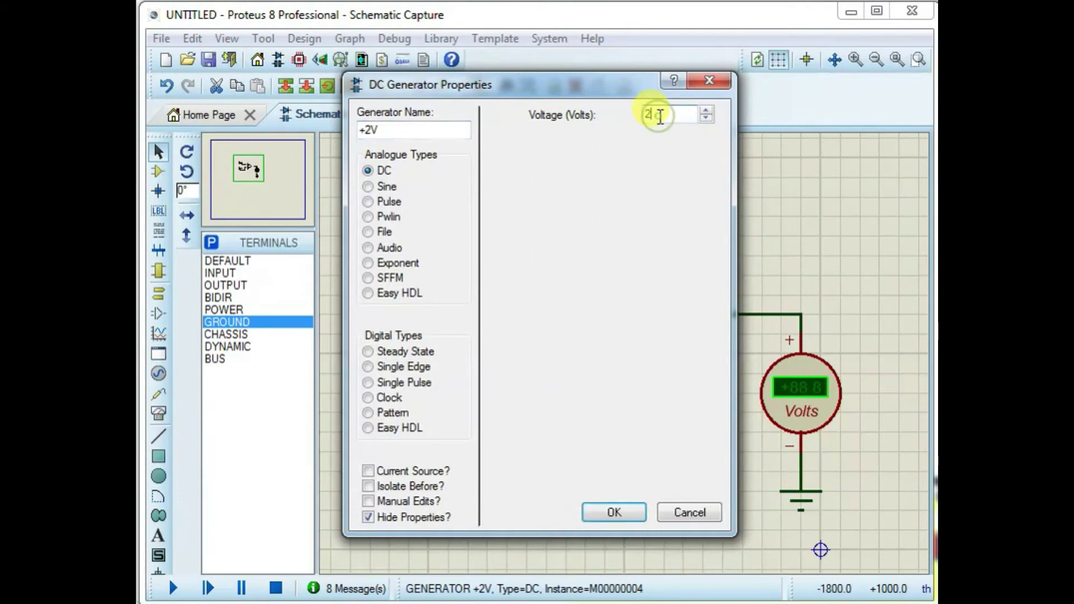
pyautogui.write('.2')
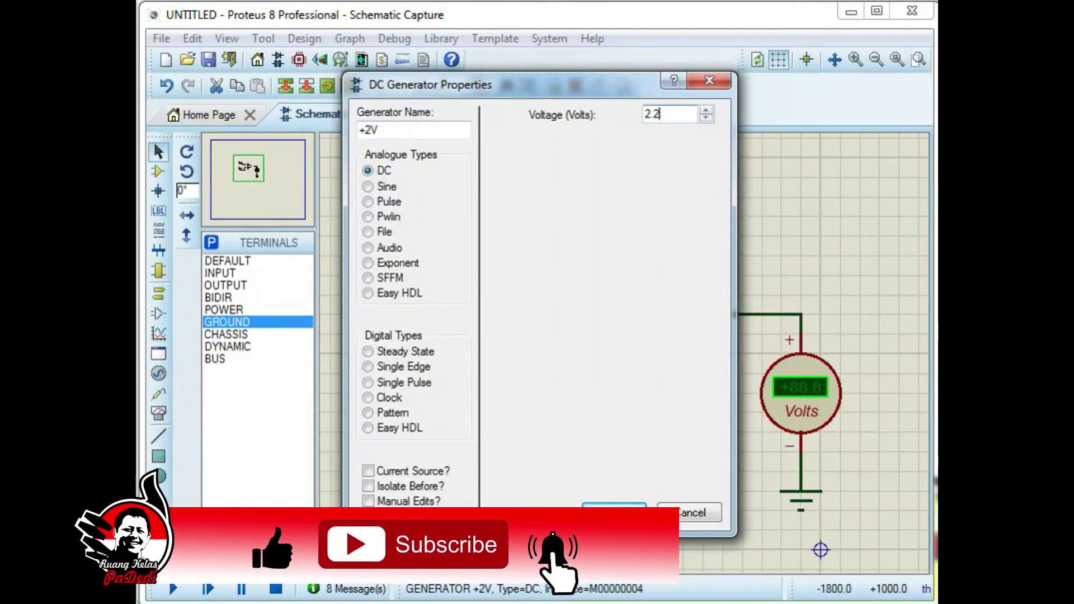
pyautogui.click(372, 128)
pyautogui.write('2')
pyautogui.write('.')
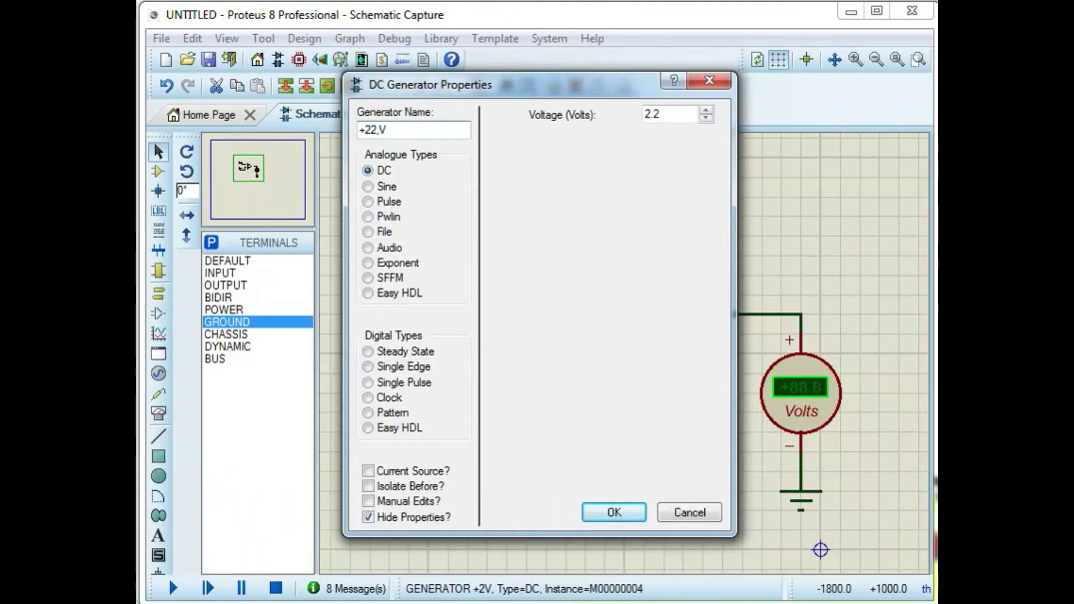
pyautogui.write('2')
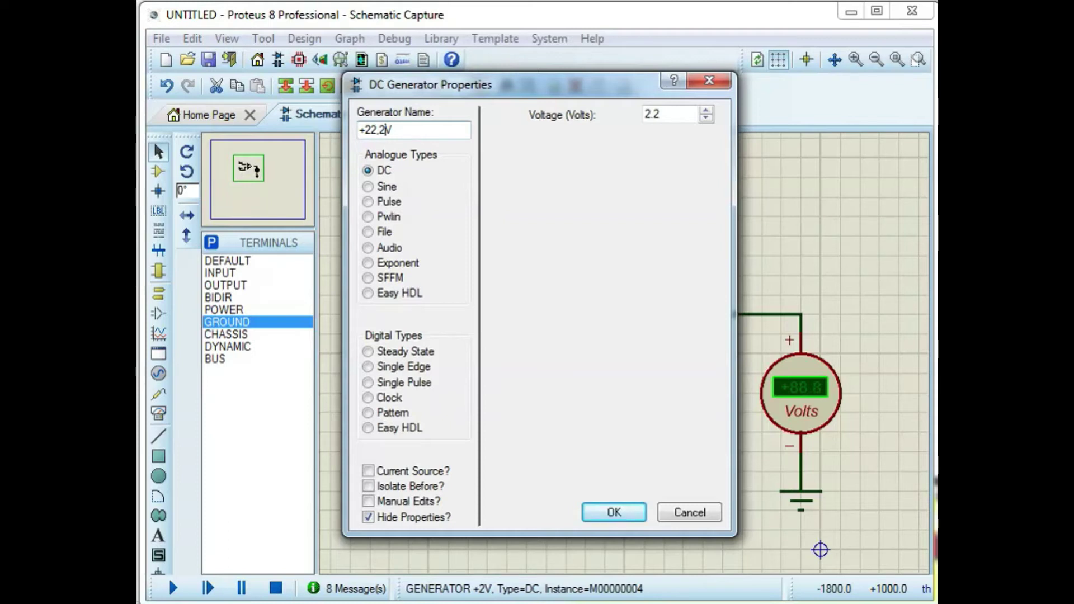
pyautogui.click(376, 130)
pyautogui.press('BackSpace')
pyautogui.press('BackSpace')
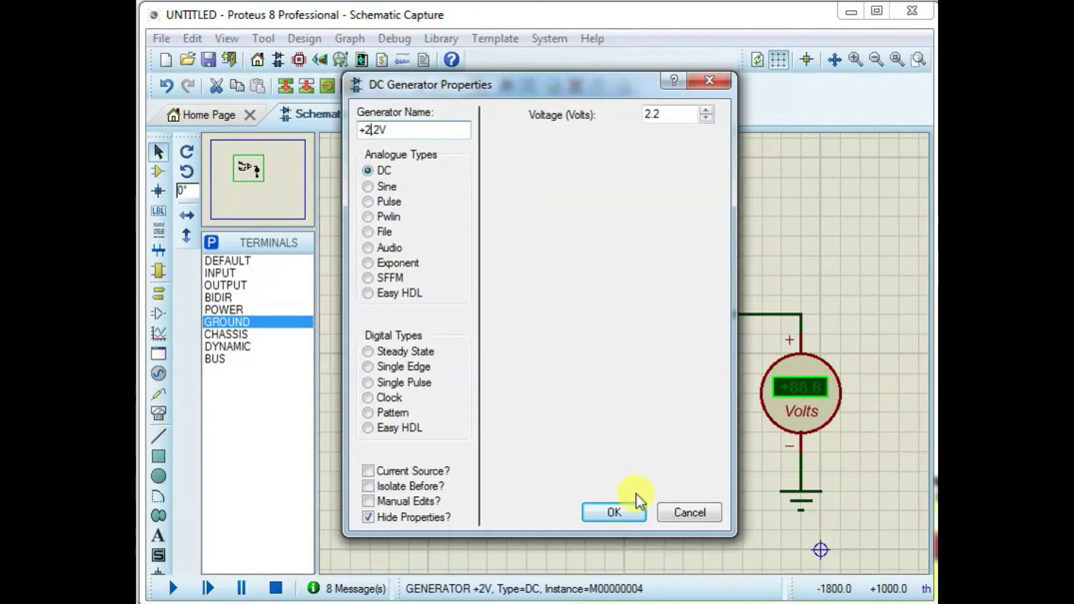
pyautogui.write(',')
pyautogui.click(626, 515)
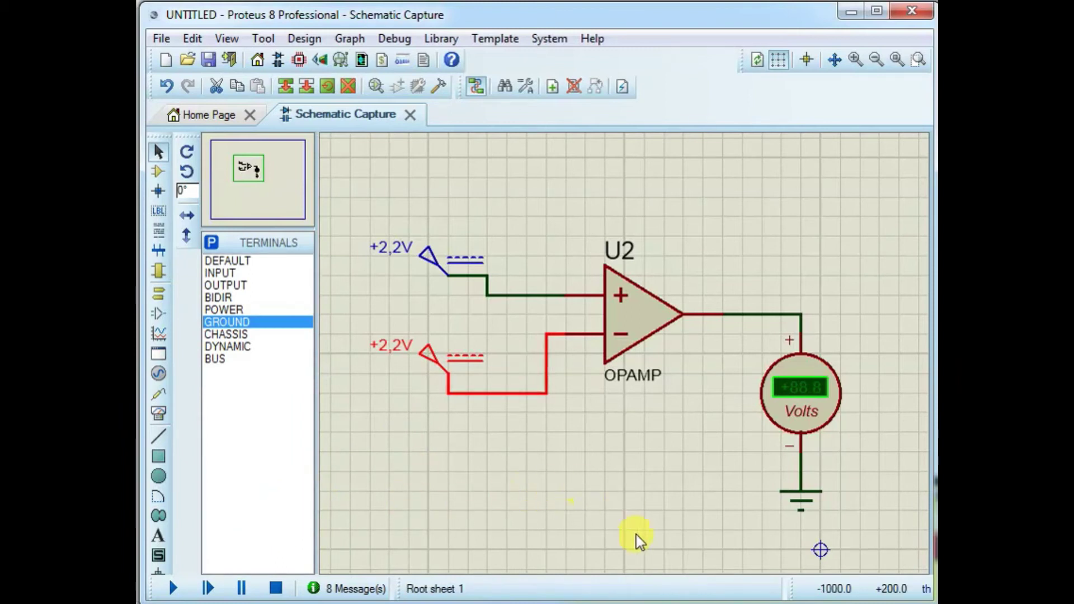
# Step: Simulate the comparator with 2.2 V on both inputs to read its output voltage, and stop the simulation
pyautogui.click(172, 590)
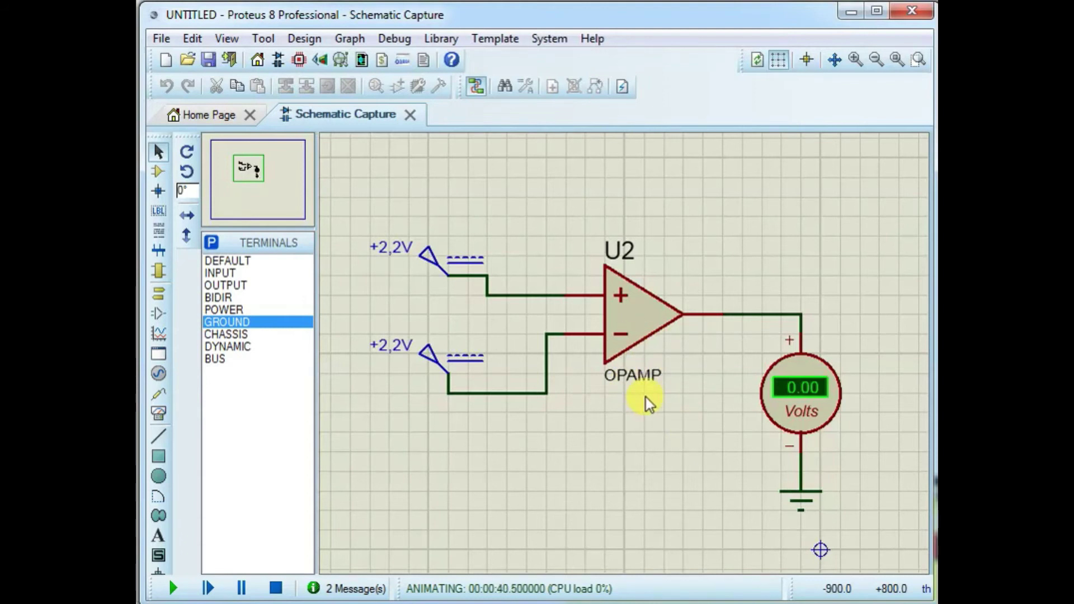
pyautogui.scroll(-2, 646, 397)
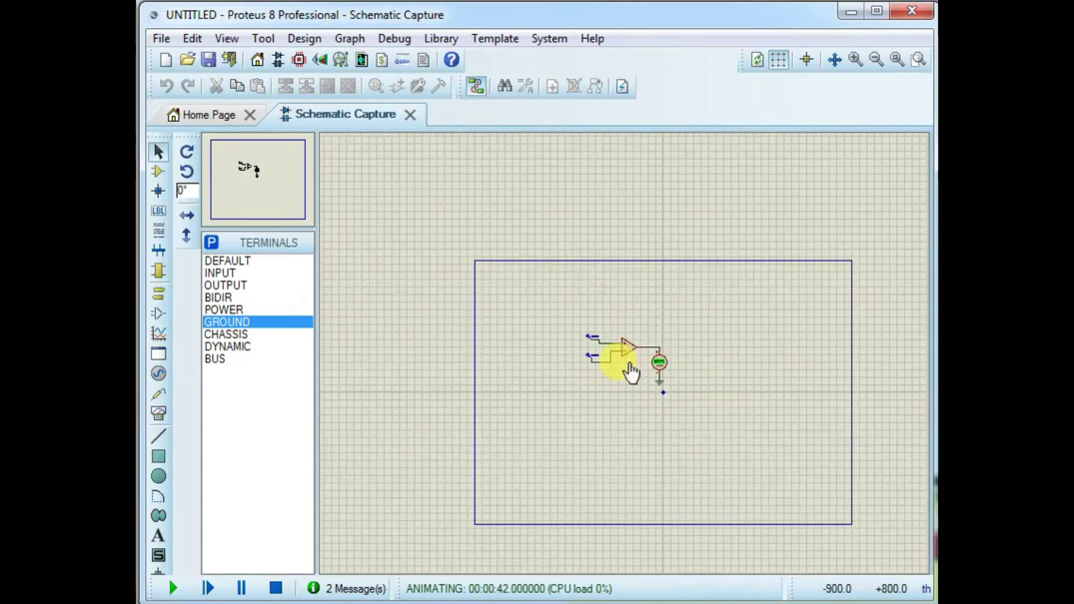
pyautogui.scroll(1, 620, 361)
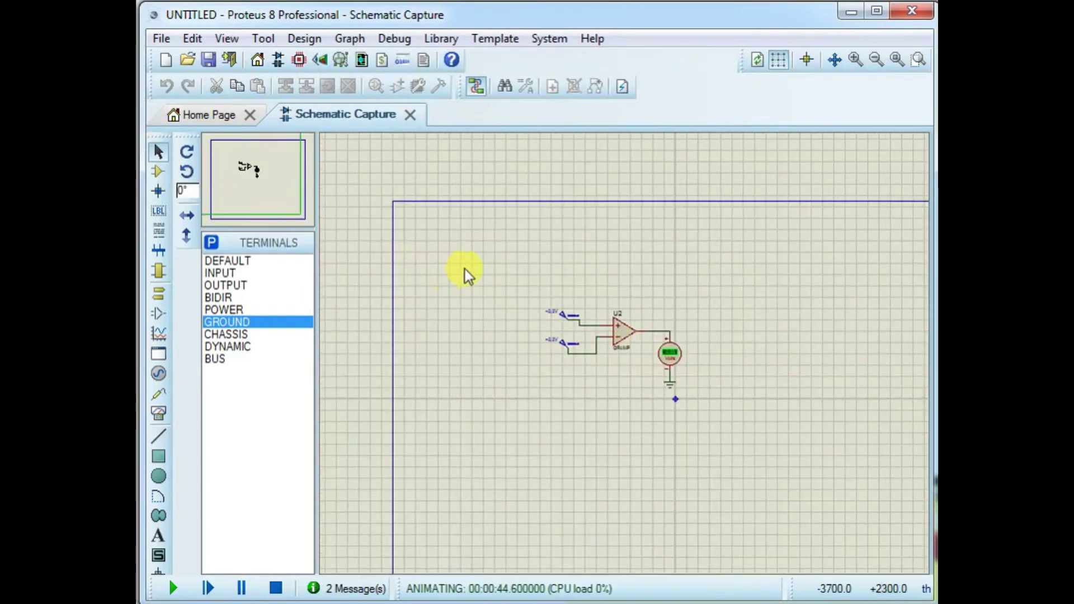
pyautogui.click(275, 588)
# Step: Move the whole comparator circuit to the upper-right area of the sheet to free space for a new circuit
pyautogui.moveTo(517, 269); pyautogui.dragTo(715, 426)
pyautogui.moveTo(629, 348); pyautogui.dragTo(865, 251)
pyautogui.click(832, 432)
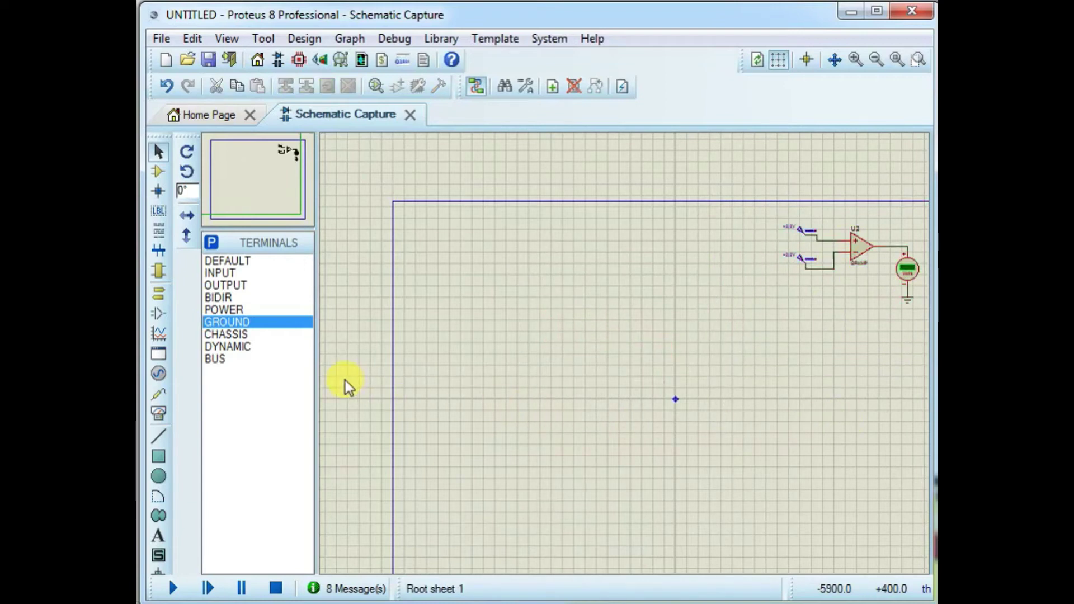
# Step: Place two ideal OPAMP components one above the other in the free area of the sheet
pyautogui.click(158, 172)
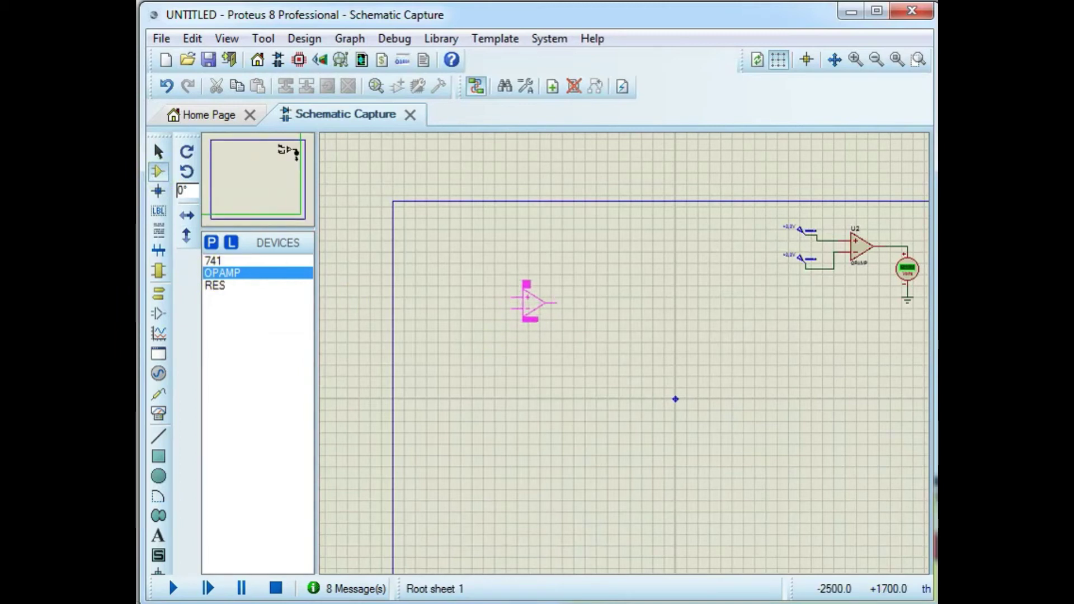
pyautogui.click(537, 302)
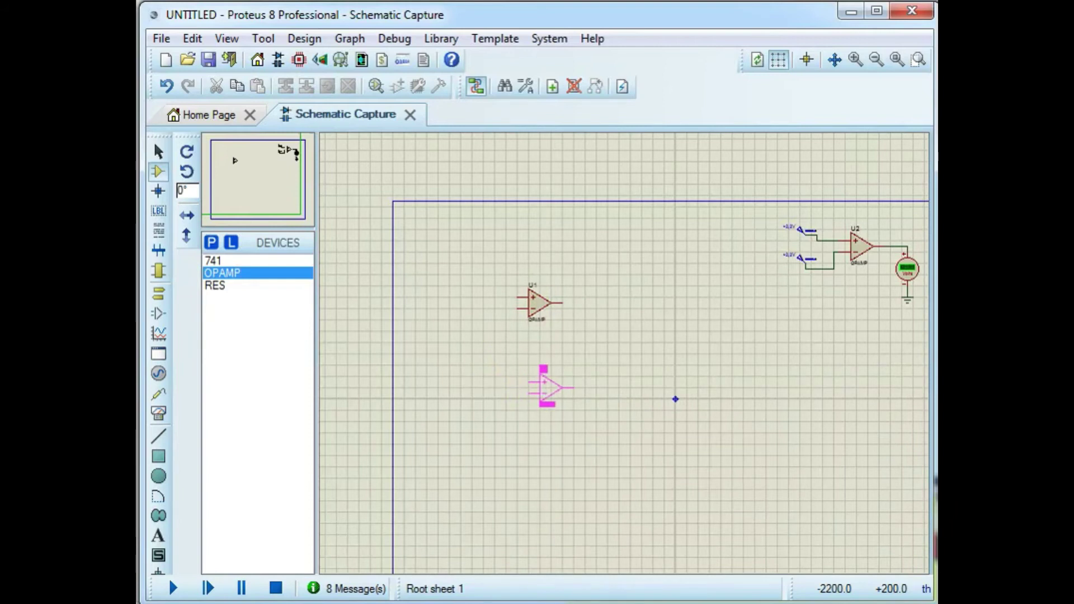
pyautogui.click(532, 391)
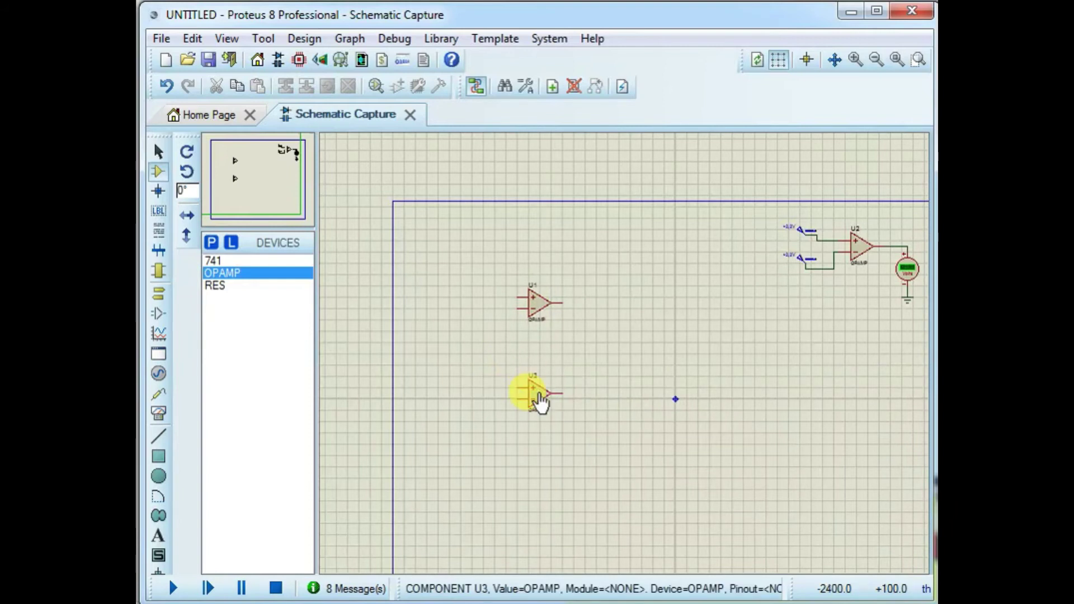
# Step: Y-mirror both newly placed op-amps so that their inverting inputs are on top
pyautogui.scroll(2, 575, 376)
pyautogui.scroll(1, 628, 346)
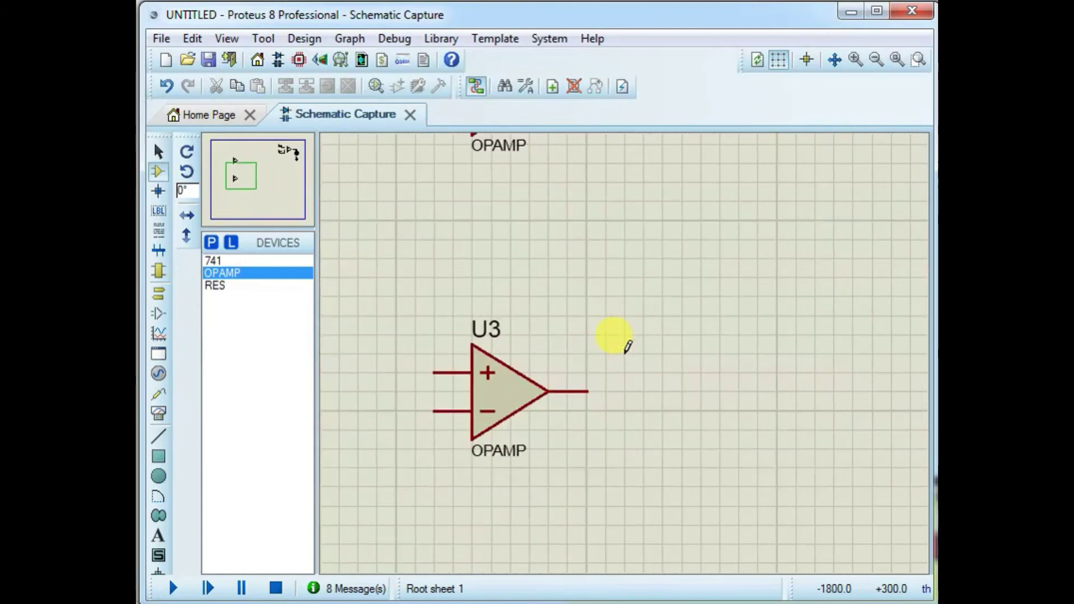
pyautogui.scroll(-3, 628, 347)
pyautogui.scroll(2, 628, 347)
pyautogui.scroll(1, 628, 347)
pyautogui.scroll(-1, 627, 347)
pyautogui.scroll(1, 627, 347)
pyautogui.scroll(-1, 628, 347)
pyautogui.scroll(1, 627, 347)
pyautogui.scroll(-1, 628, 346)
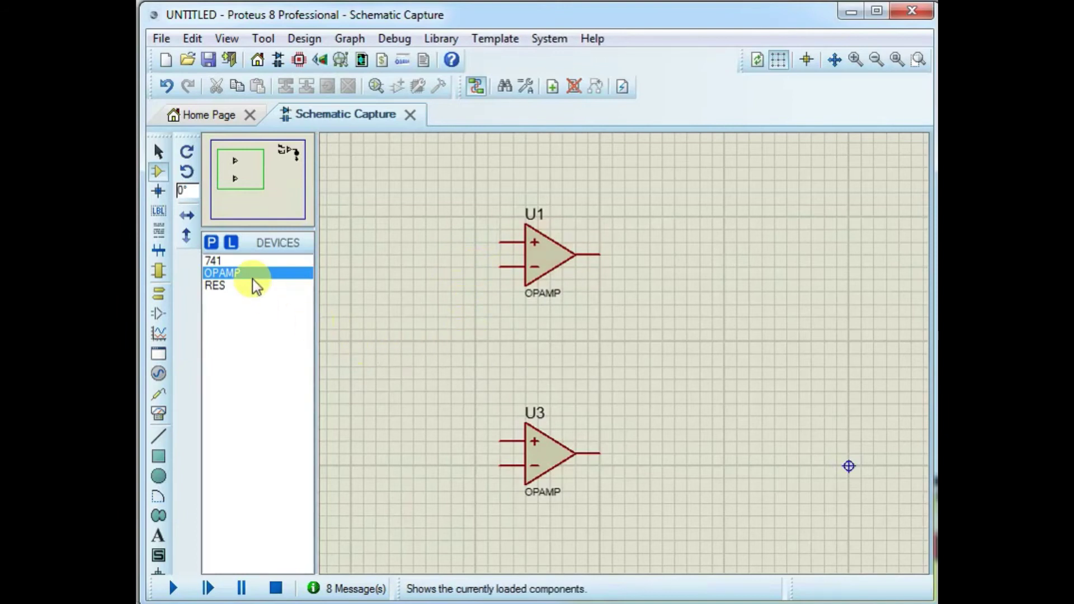
pyautogui.rightClick(546, 261)
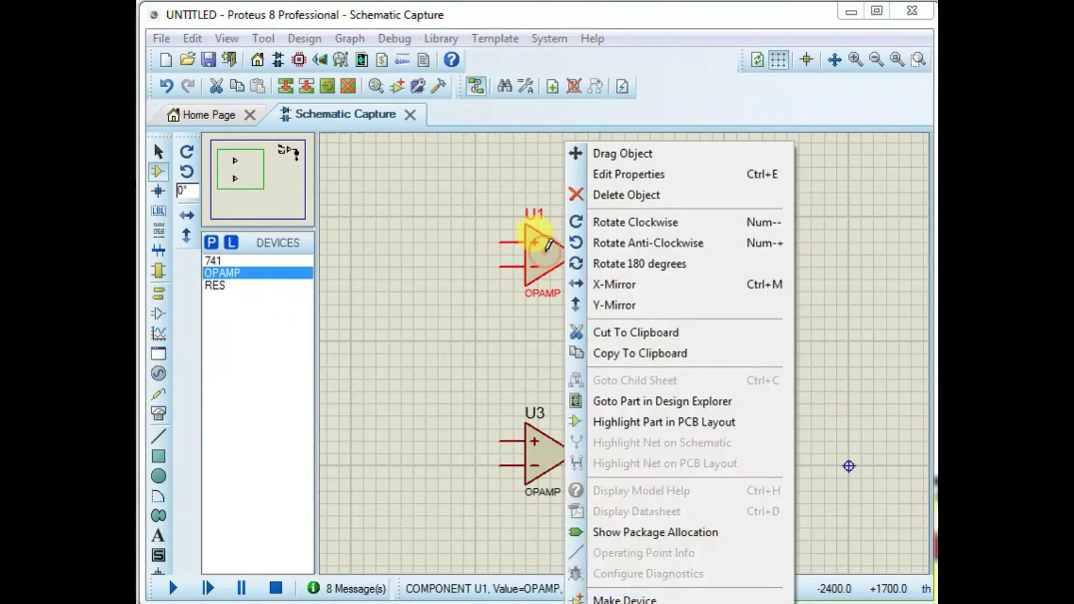
pyautogui.click(595, 305)
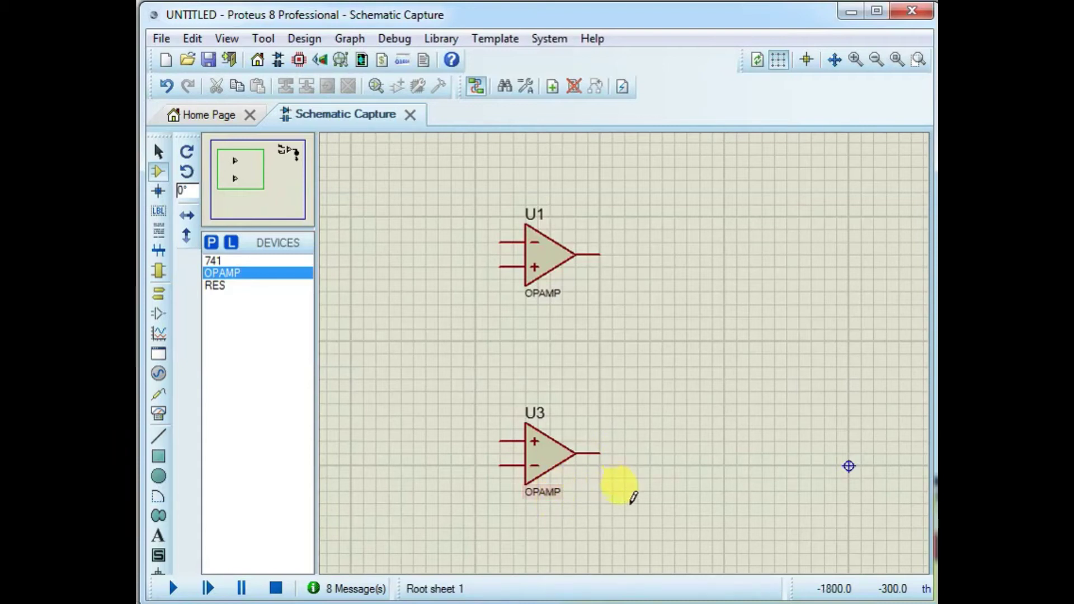
pyautogui.rightClick(546, 467)
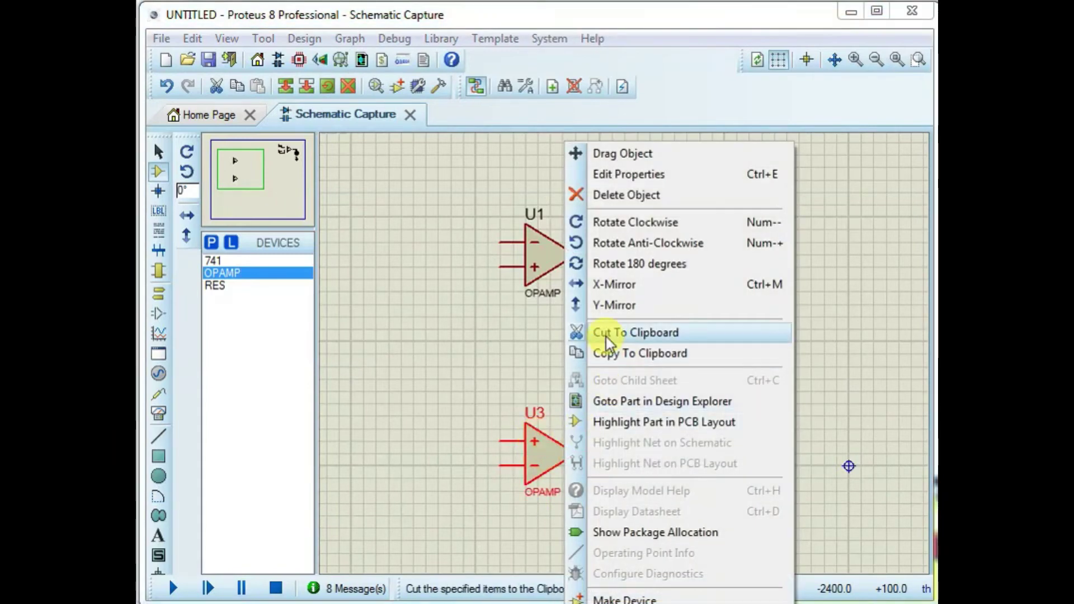
pyautogui.click(606, 309)
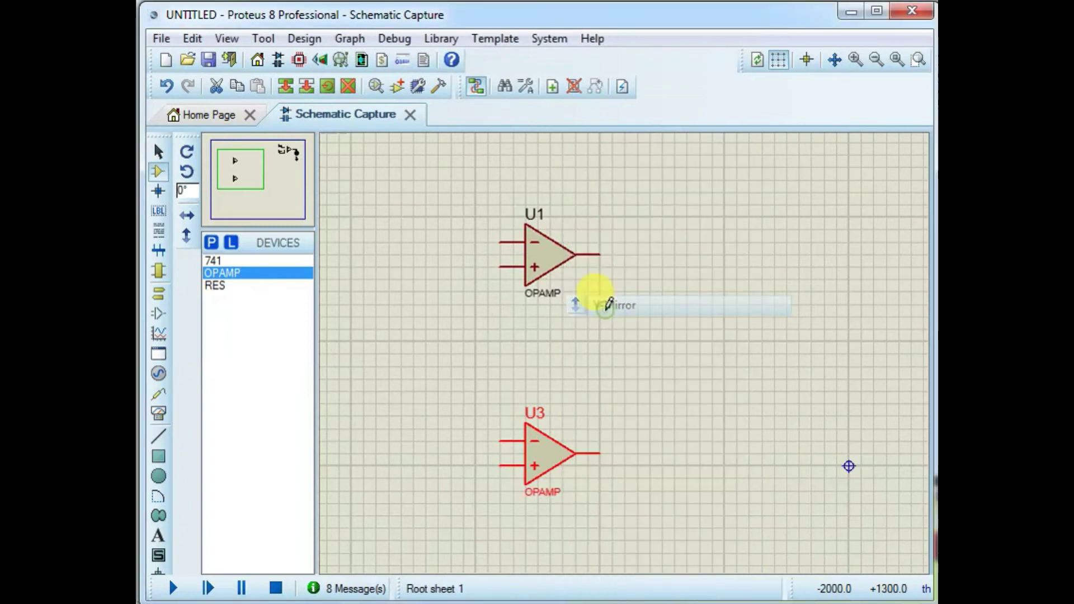
# Step: Place two RES resistors, one above the upper op-amp and one in front of its inverting input
pyautogui.click(218, 286)
pyautogui.click(511, 173)
pyautogui.click(529, 182)
pyautogui.click(386, 242)
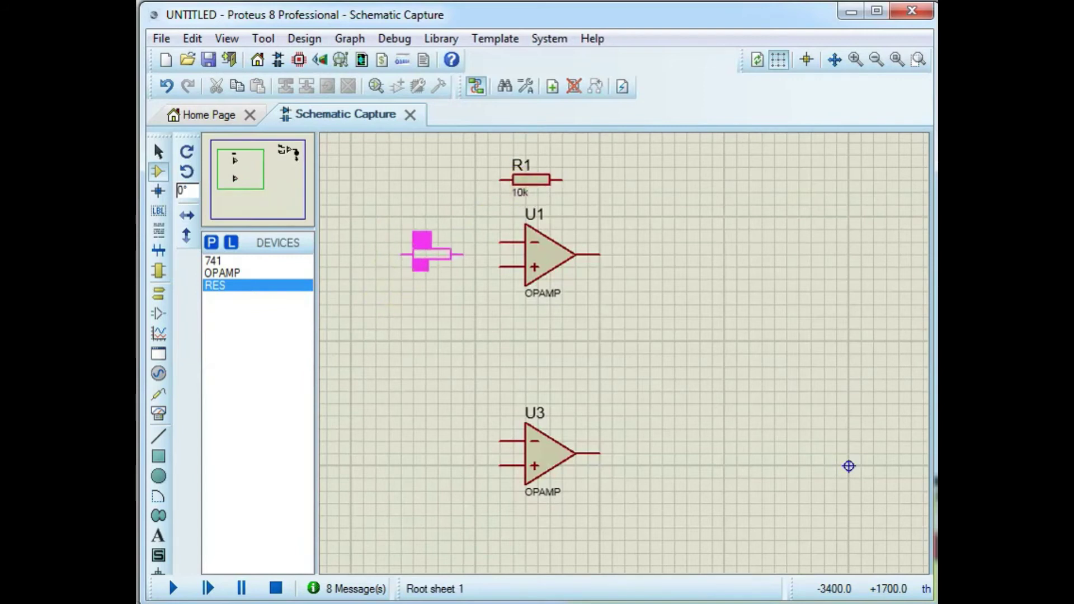
pyautogui.click(431, 242)
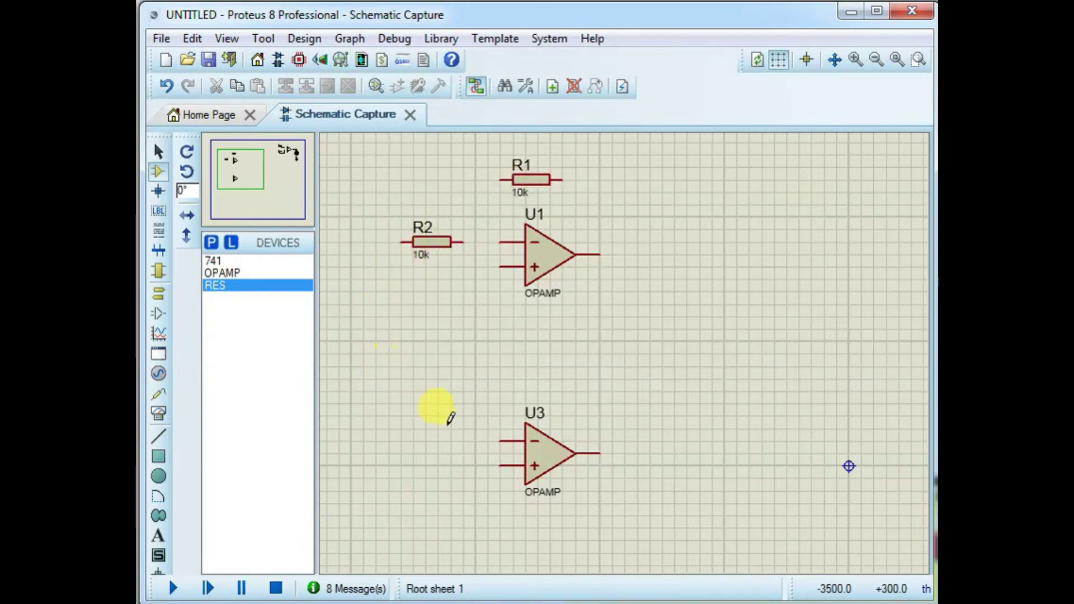
# Step: Place two more RES resistors, one above the lower op-amp U3 and one in front of its inverting input
pyautogui.click(536, 363)
pyautogui.click(540, 379)
pyautogui.click(431, 436)
pyautogui.click(442, 441)
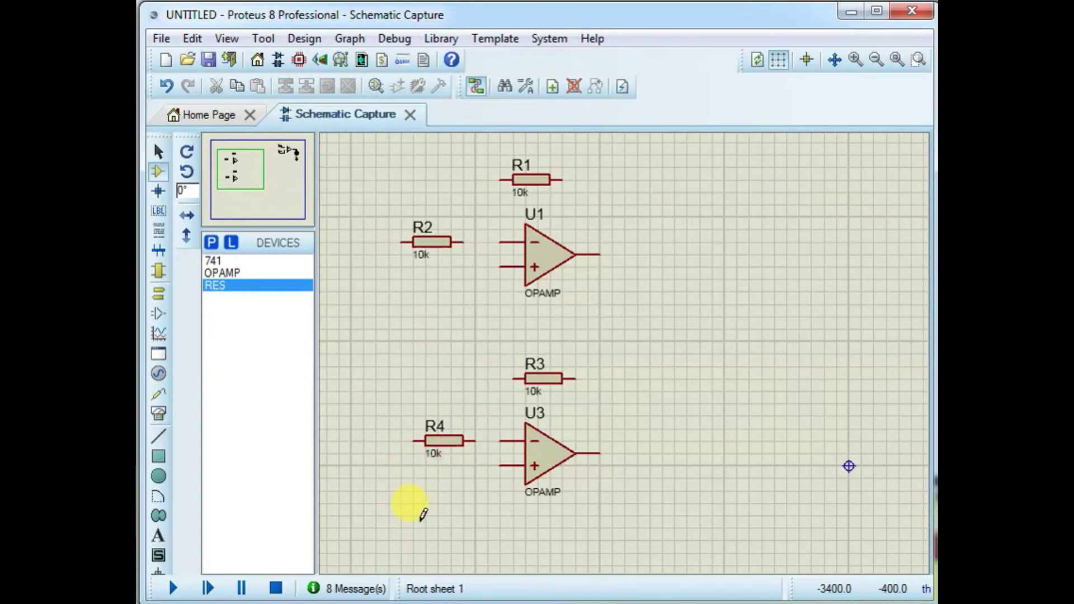
# Step: Wire R1 as feedback between U1's output and inverting input, and connect R2 to the same inverting node
pyautogui.click(562, 179)
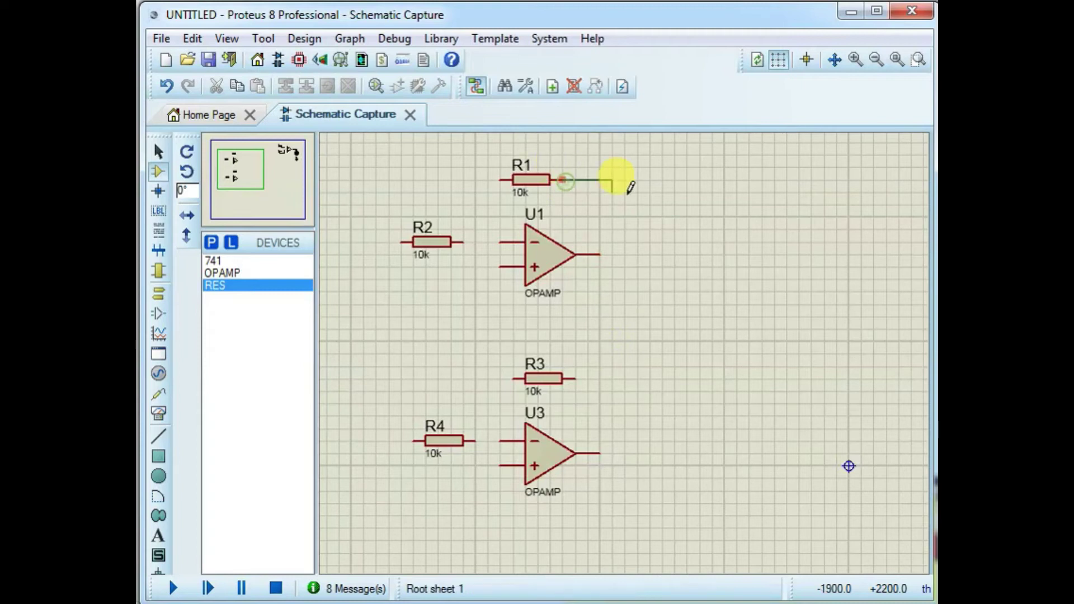
pyautogui.click(599, 254)
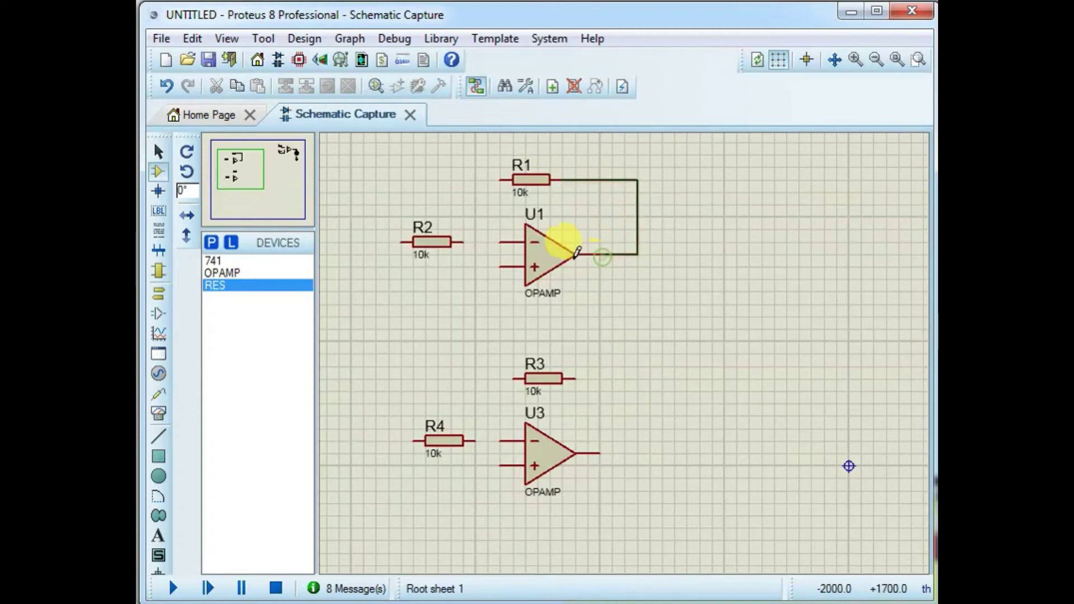
pyautogui.click(500, 178)
pyautogui.click(489, 242)
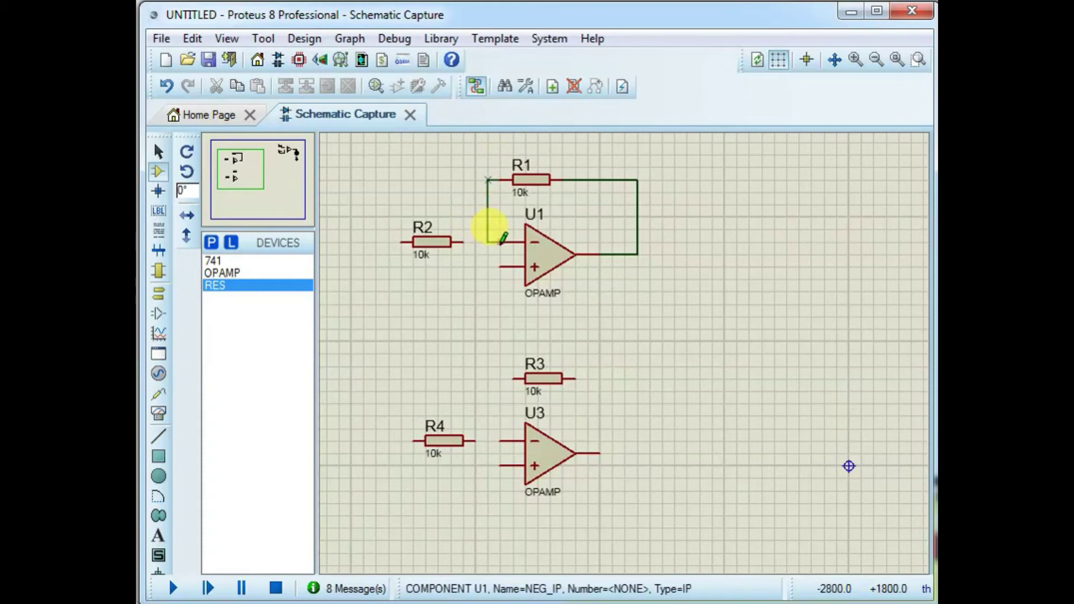
pyautogui.click(462, 242)
pyautogui.click(487, 242)
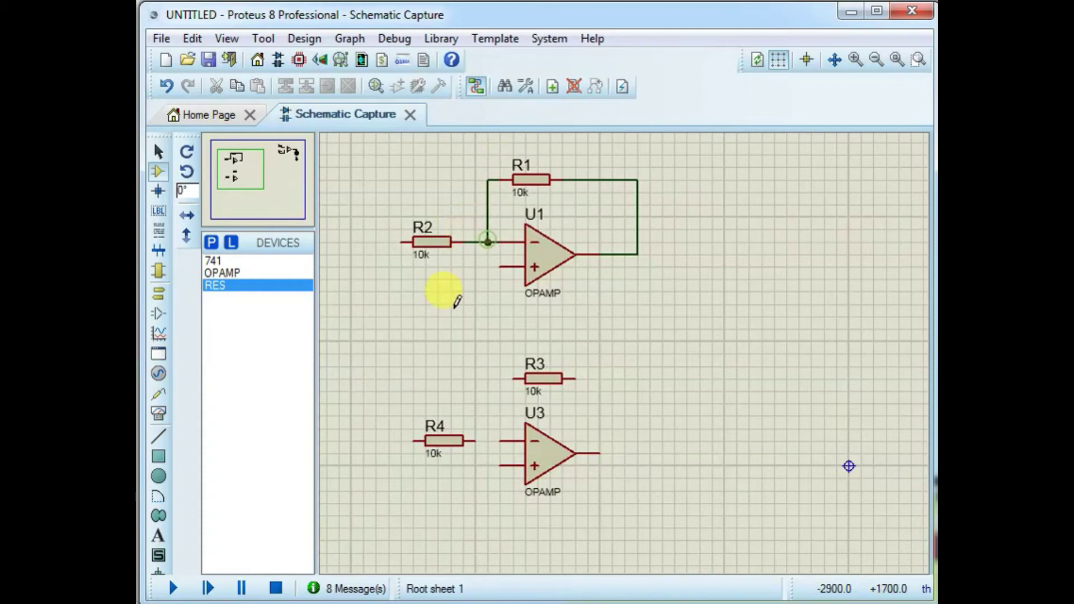
# Step: Wire R3 as feedback between U3's inverting input and output, and connect R4 to the inverting node
pyautogui.click(508, 378)
pyautogui.click(488, 441)
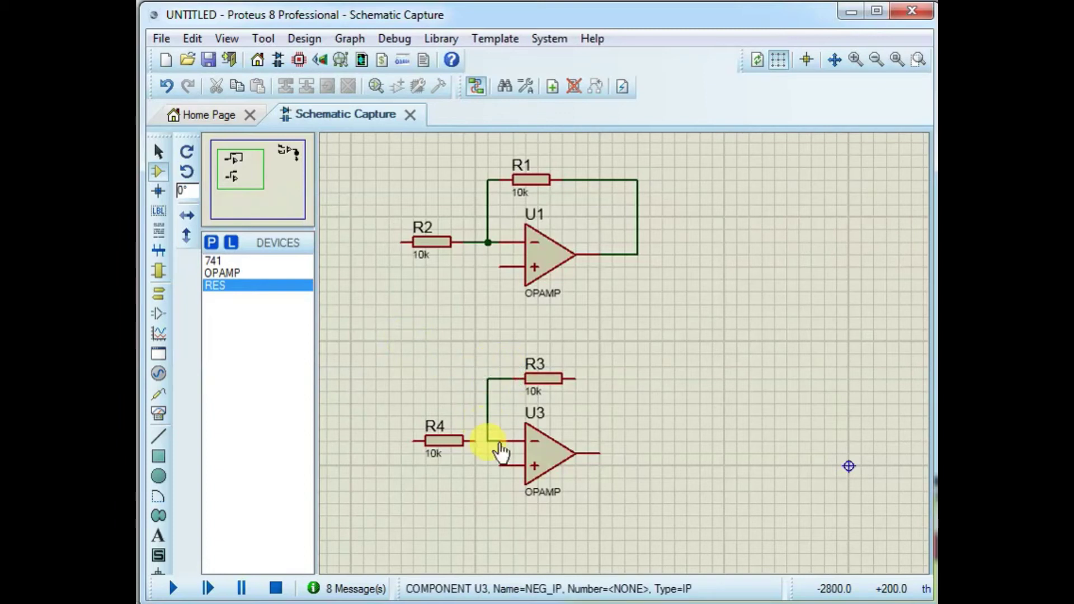
pyautogui.click(582, 379)
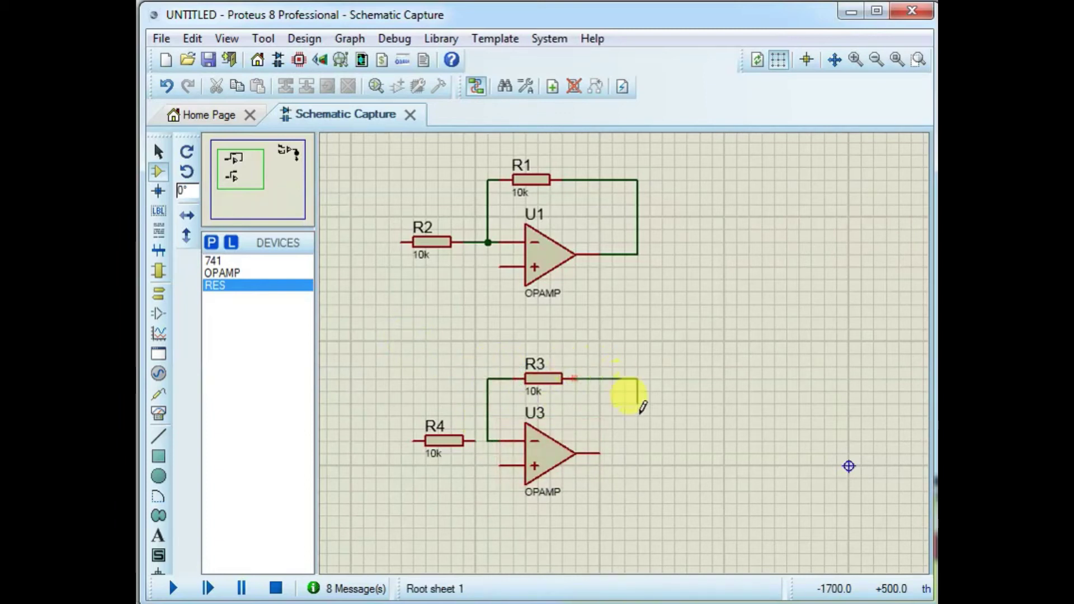
pyautogui.click(598, 453)
pyautogui.click(476, 441)
pyautogui.click(488, 441)
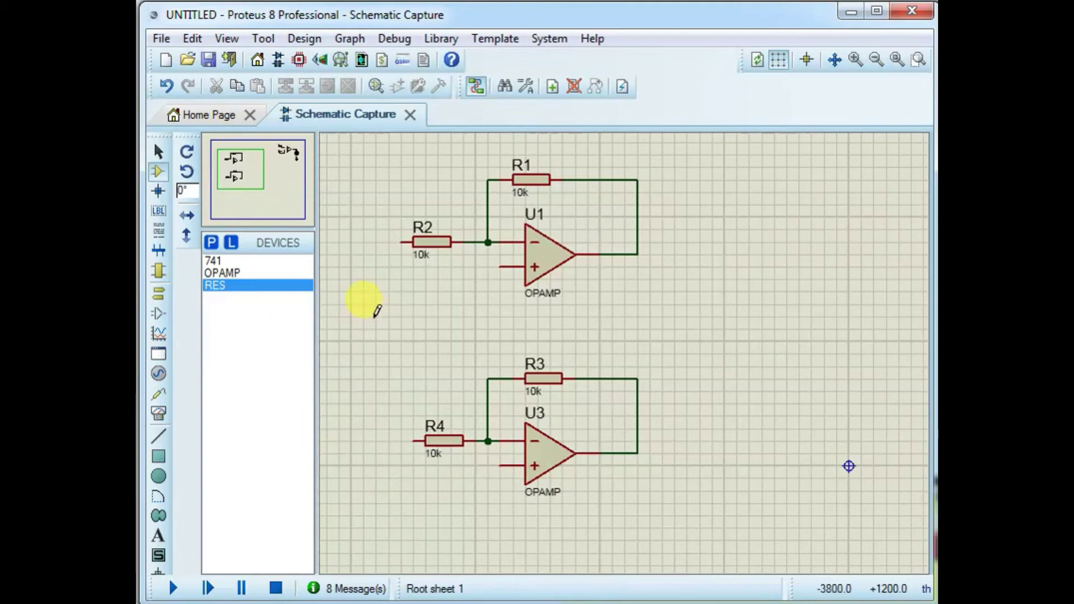
# Step: Place a DC generator and a GROUND terminal in front of the upper circuit, and wire the generator to R2's free end
pyautogui.click(159, 373)
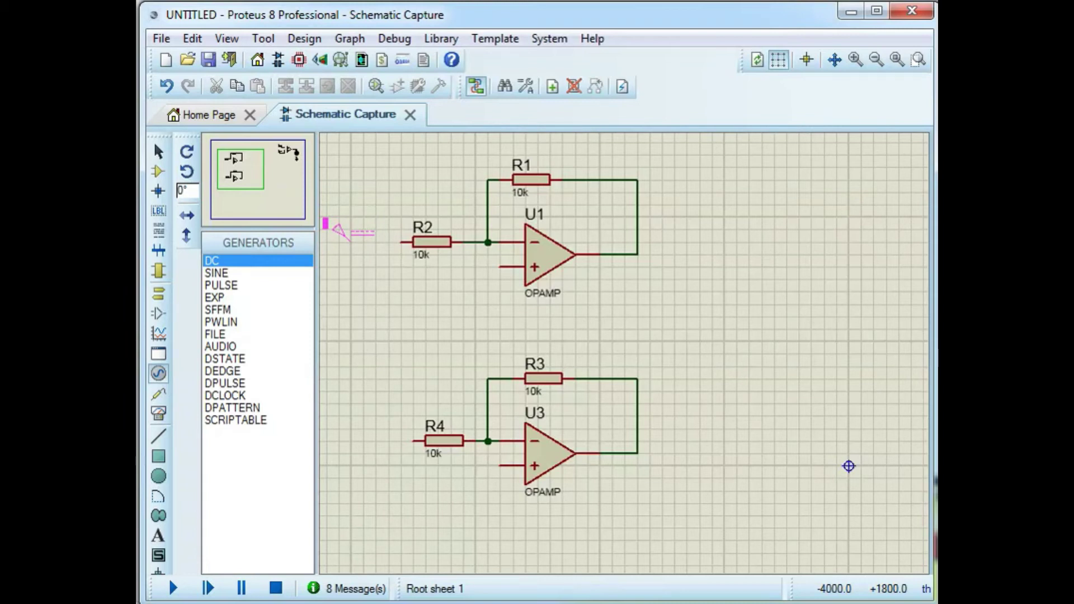
pyautogui.click(354, 232)
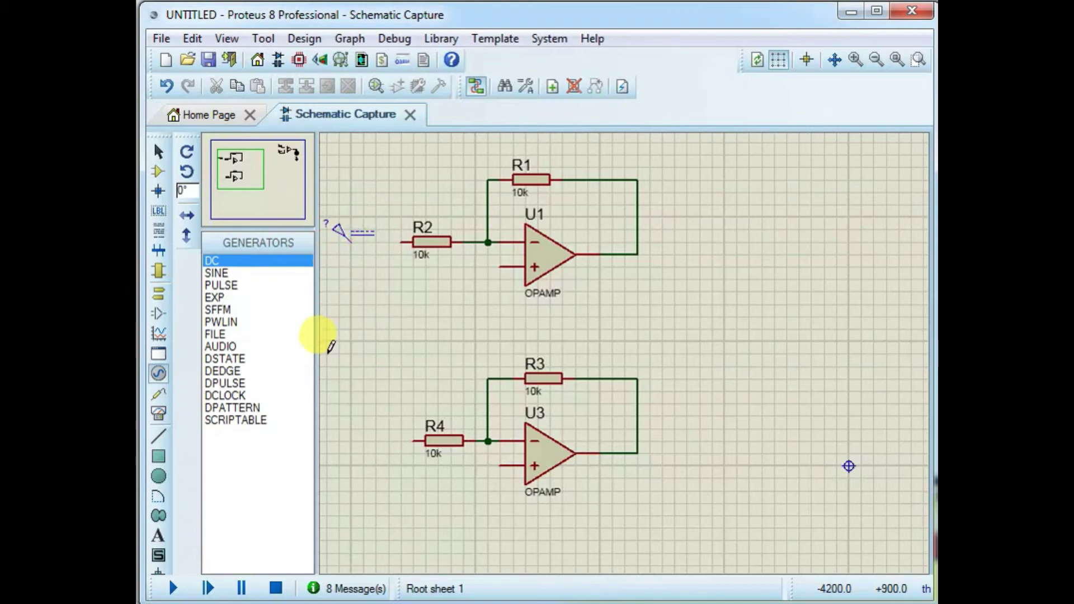
pyautogui.click(162, 295)
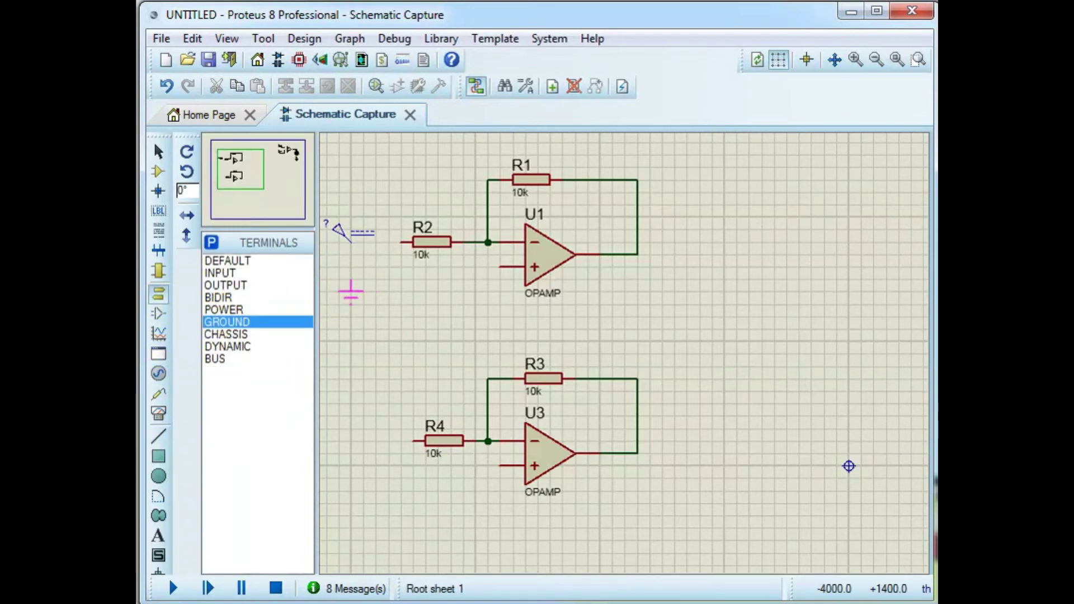
pyautogui.click(351, 290)
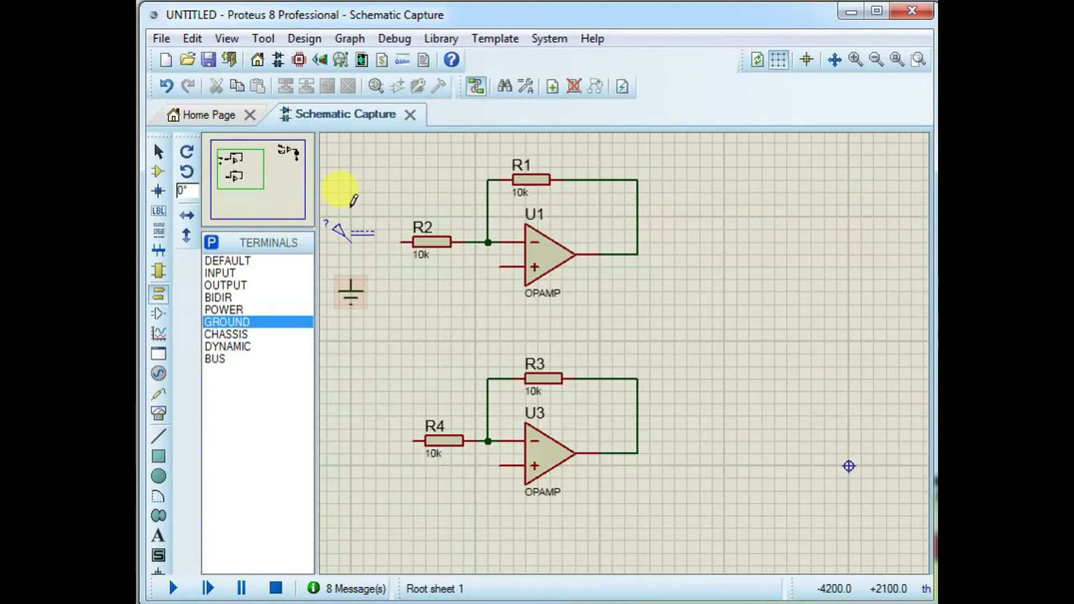
pyautogui.click(358, 238)
pyautogui.click(401, 242)
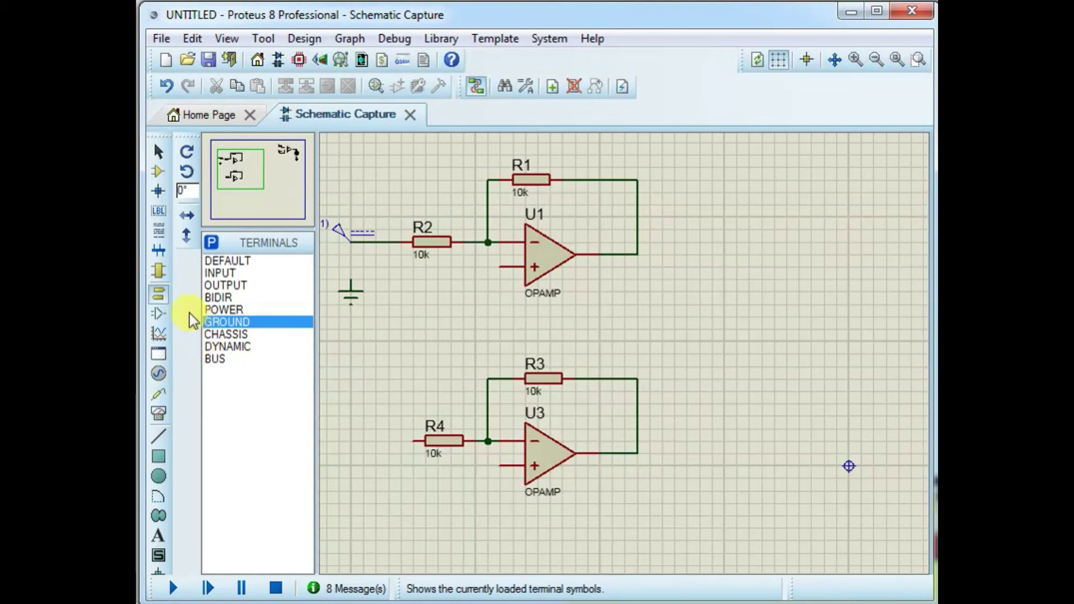
# Step: Place a DC VOLTMETER beyond the upper op-amp's output and wire its positive terminal to U1's output node
pyautogui.click(159, 376)
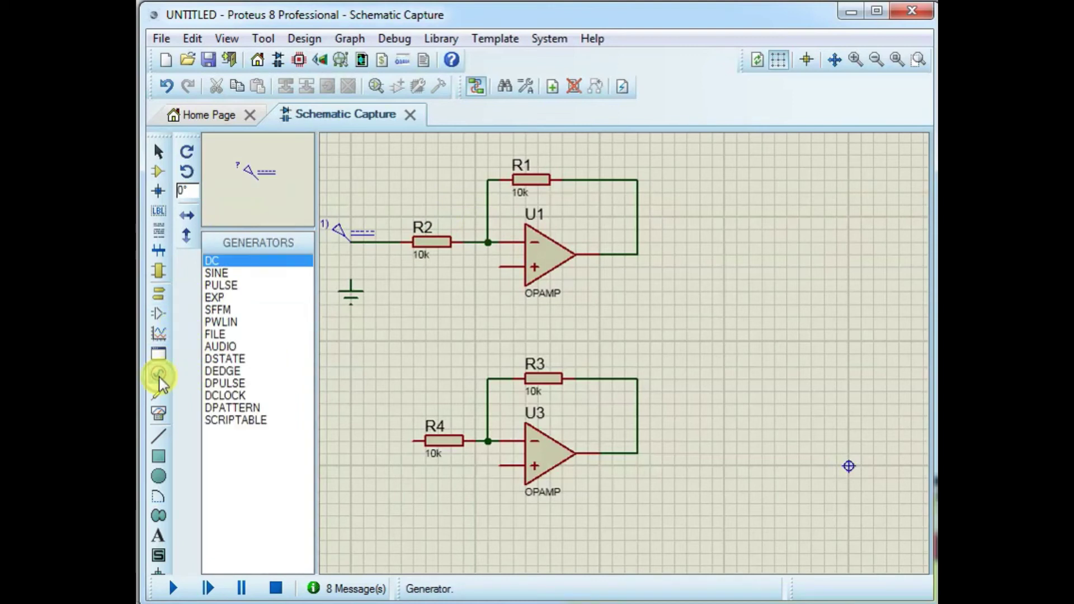
pyautogui.click(159, 413)
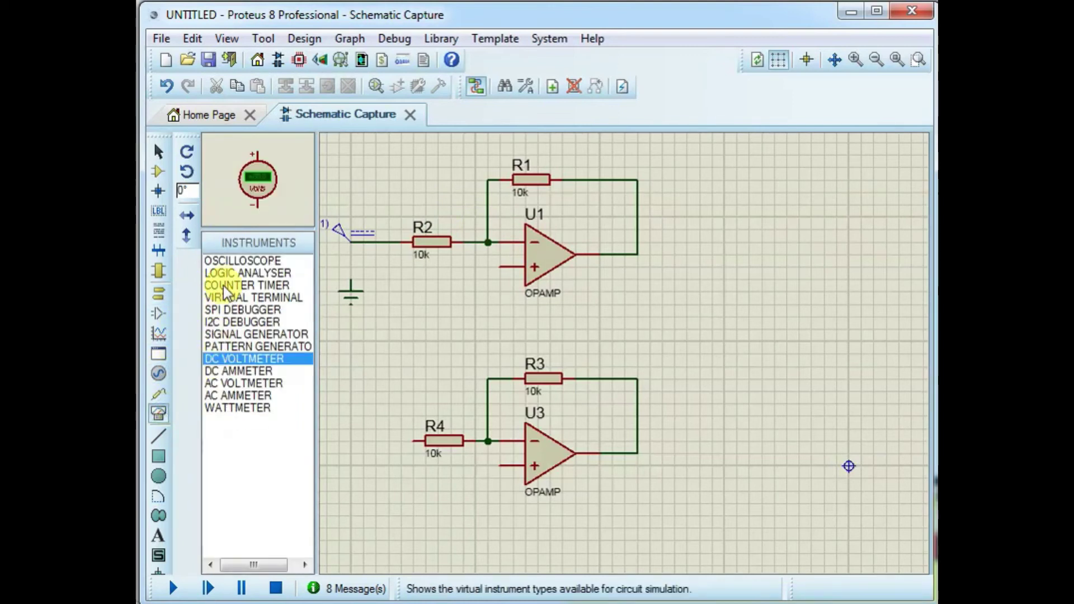
pyautogui.click(229, 371)
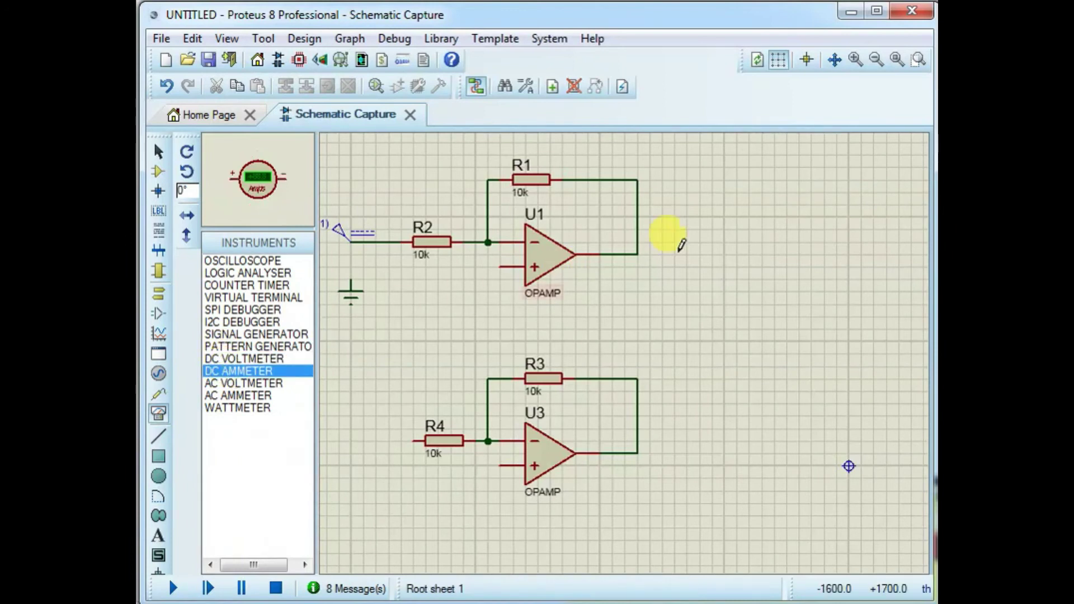
pyautogui.click(282, 347)
pyautogui.click(282, 359)
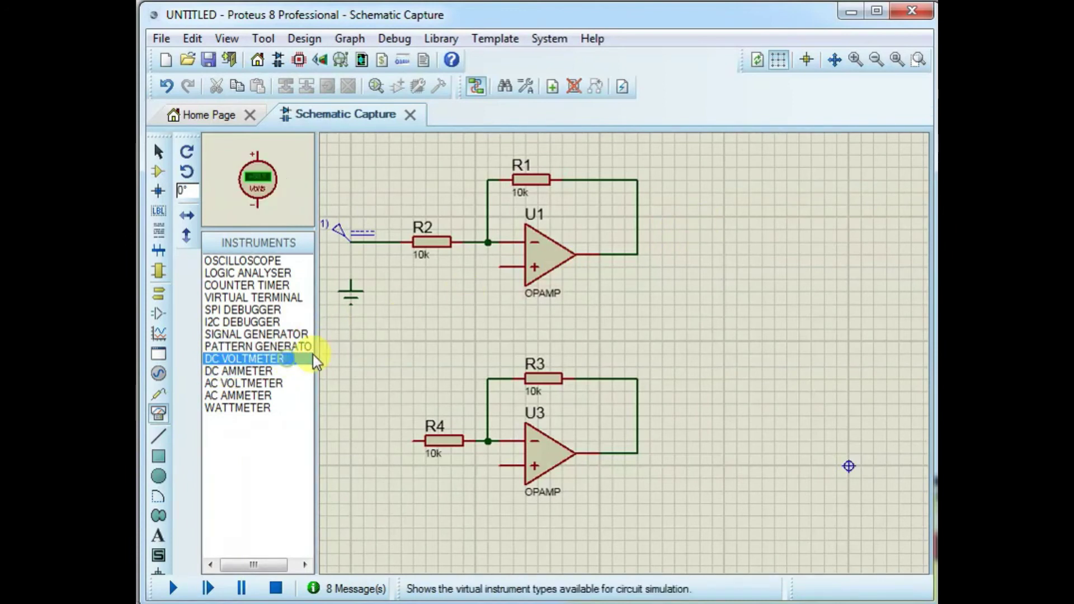
pyautogui.click(760, 235)
pyautogui.click(805, 252)
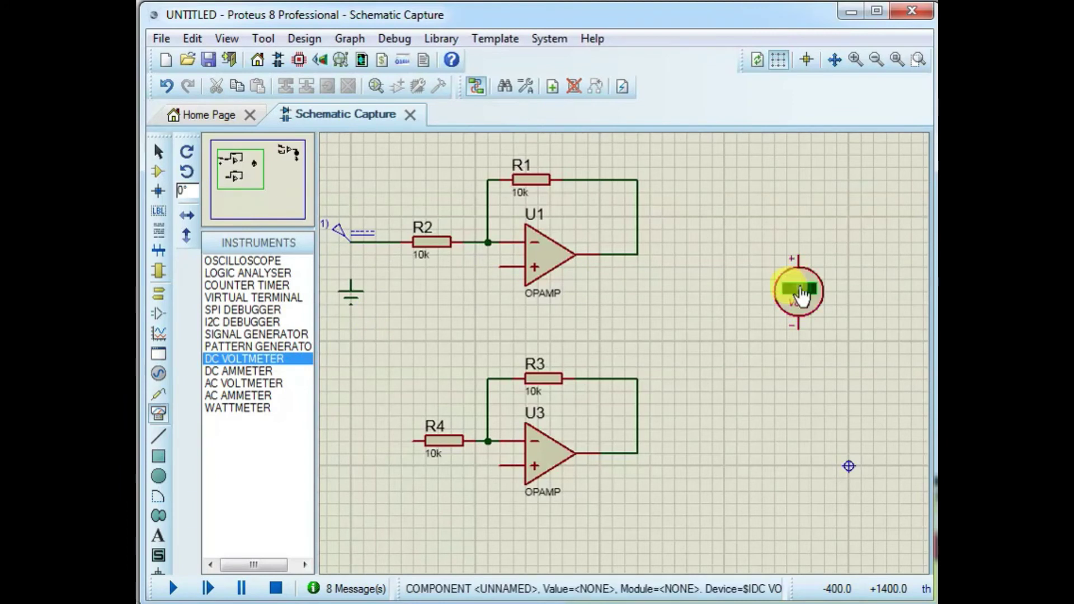
pyautogui.click(800, 256)
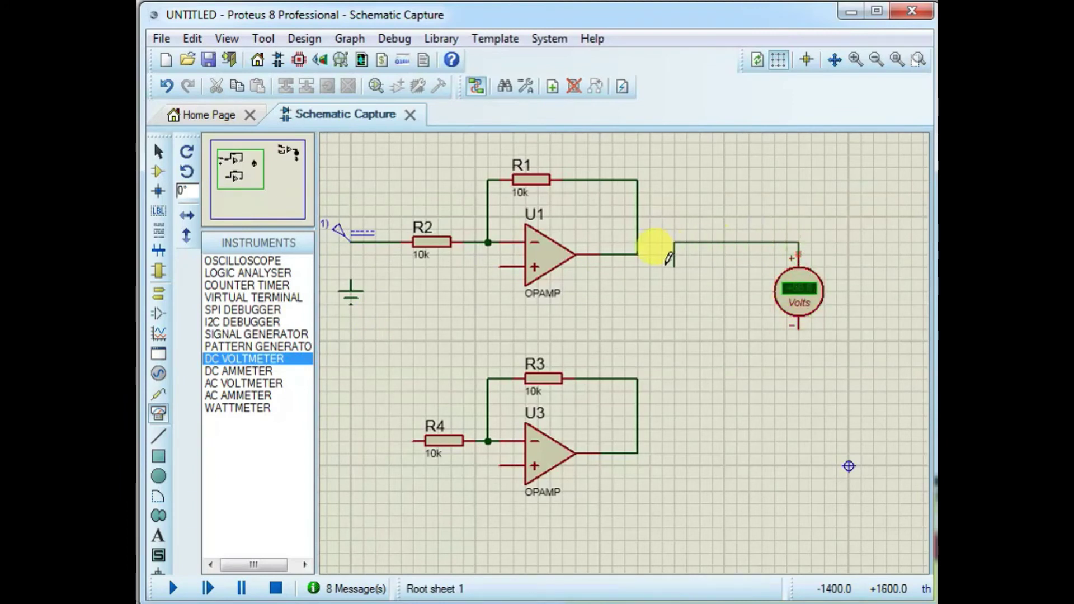
pyautogui.click(637, 255)
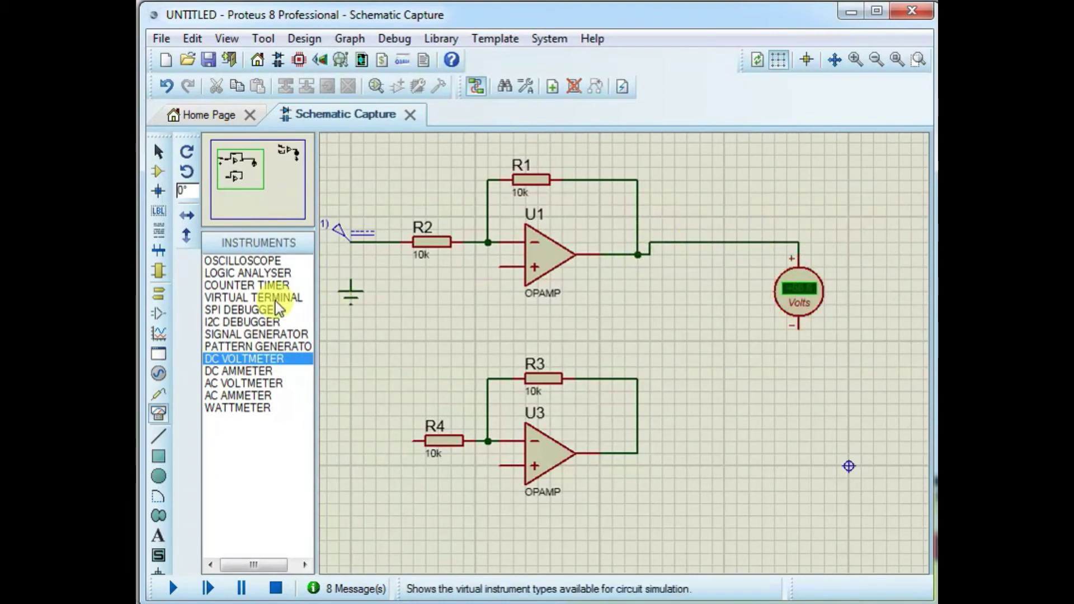
# Step: Ground the voltmeter's negative terminal with a new GROUND terminal, and wire the ground near R2 to U1's non-inverting input
pyautogui.click(158, 293)
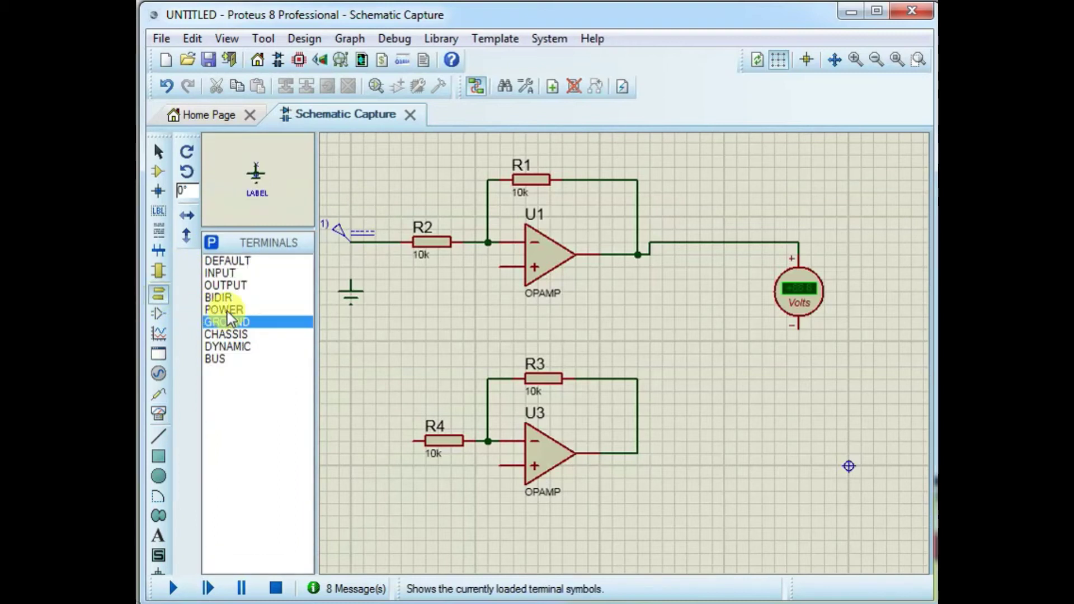
pyautogui.click(798, 367)
pyautogui.click(798, 354)
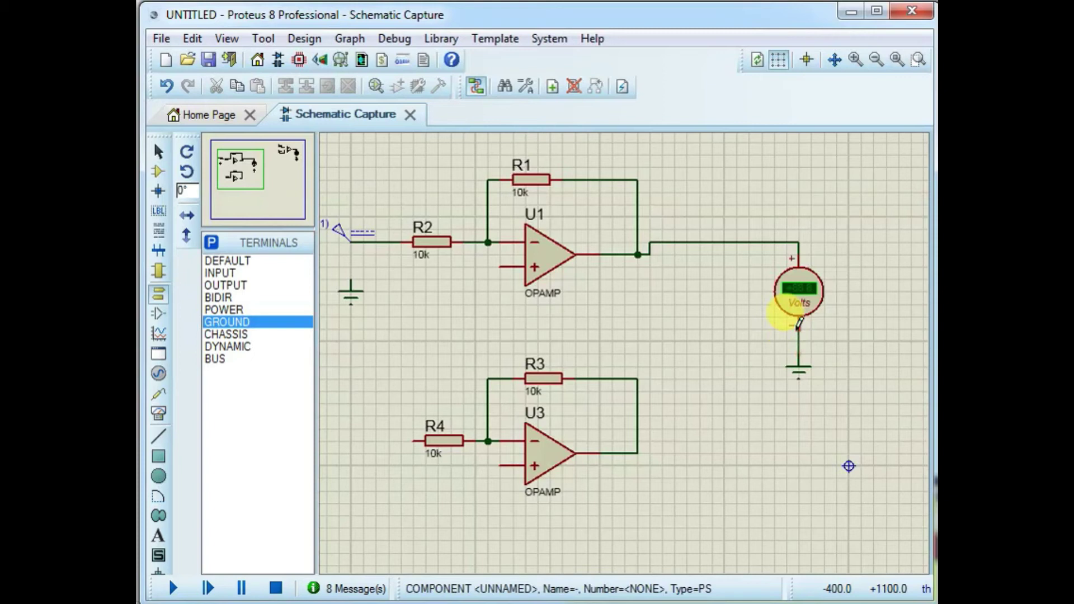
pyautogui.click(352, 280)
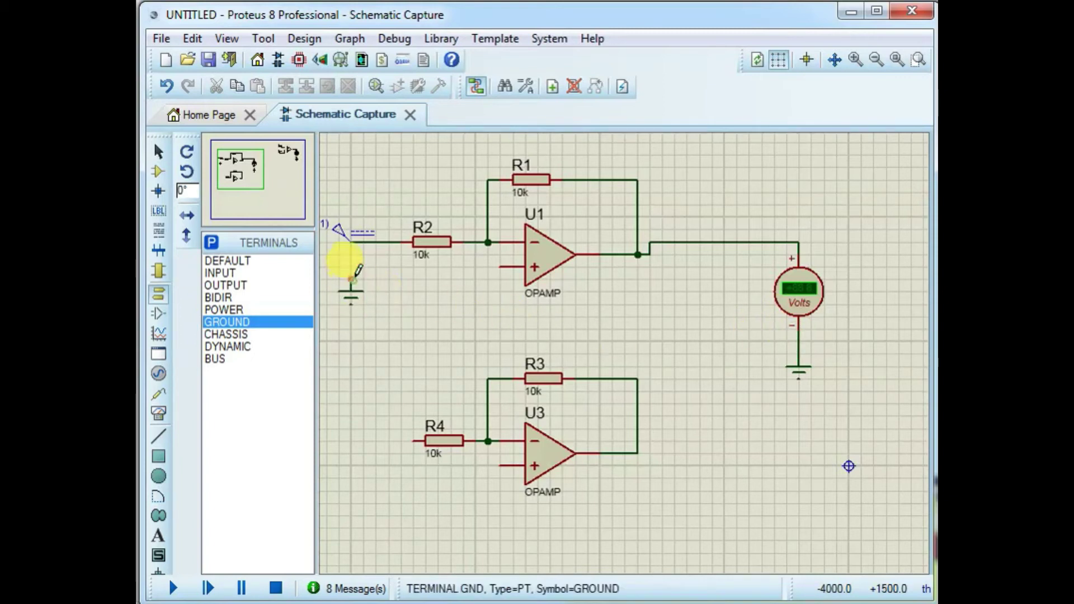
pyautogui.click(499, 268)
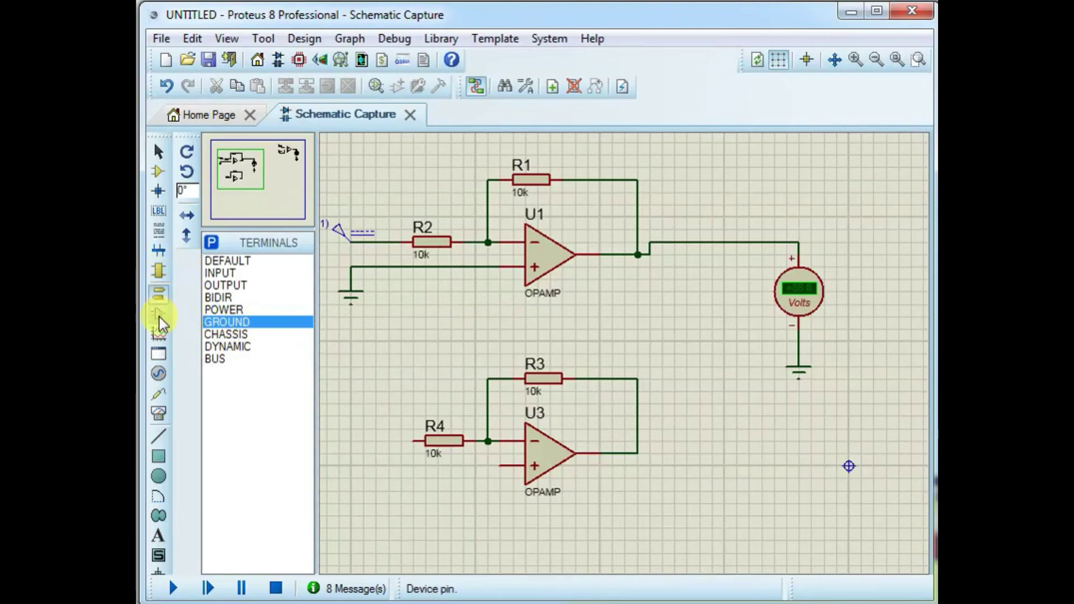
# Step: Place a second DC VOLTMETER beyond the lower op-amp and wire its positive terminal to U3's output node
pyautogui.click(159, 410)
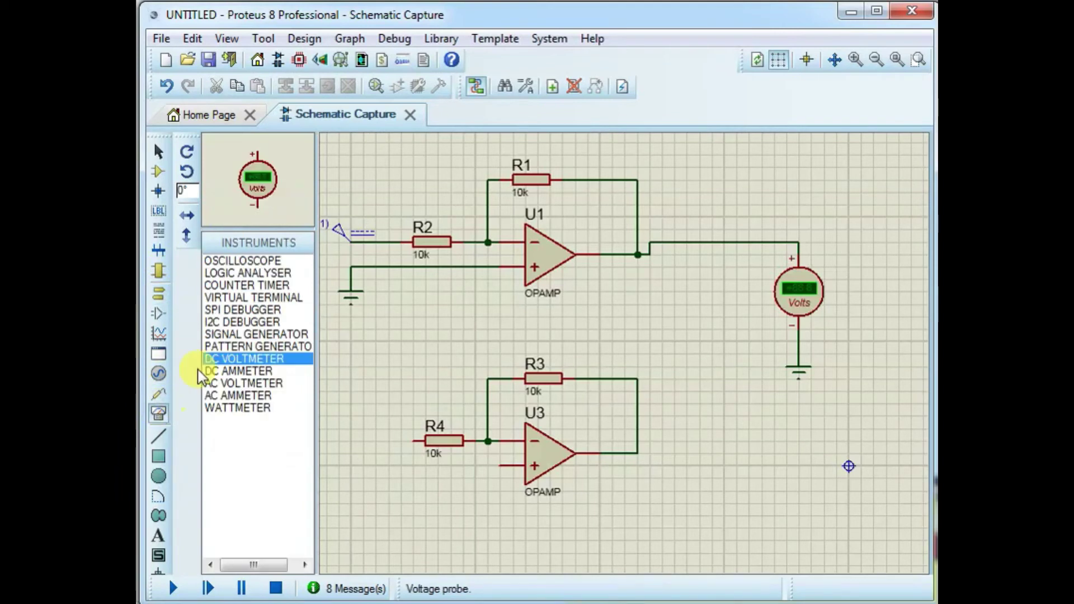
pyautogui.click(746, 458)
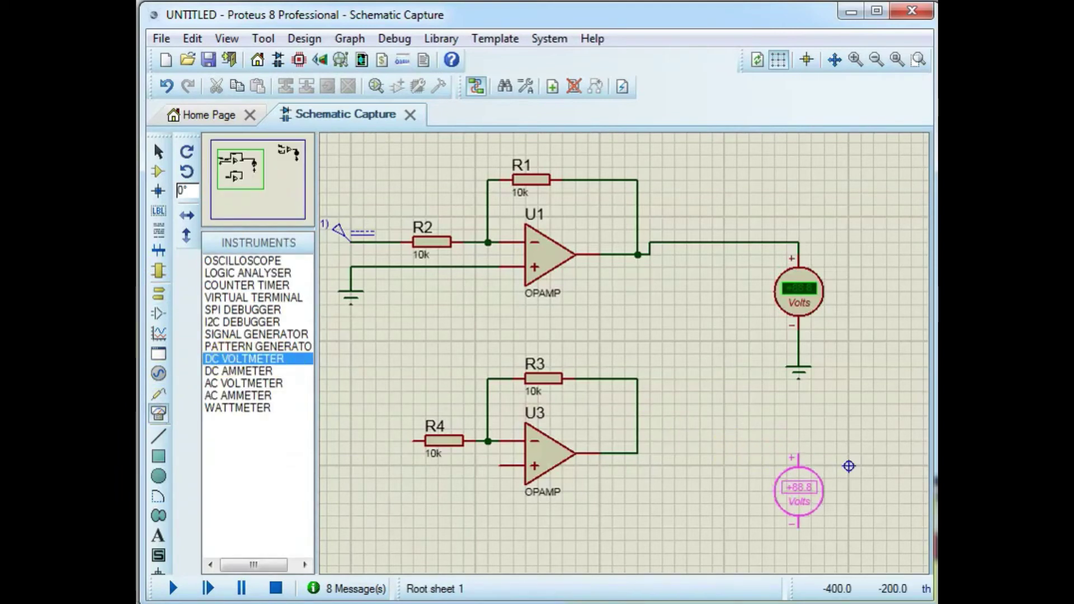
pyautogui.click(797, 510)
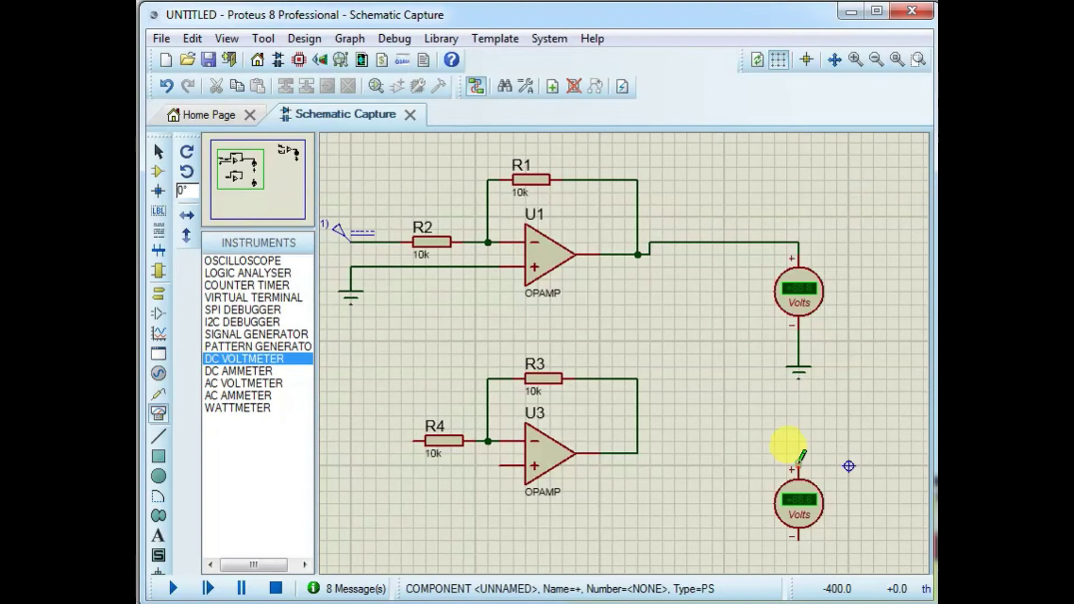
pyautogui.click(799, 462)
pyautogui.click(638, 454)
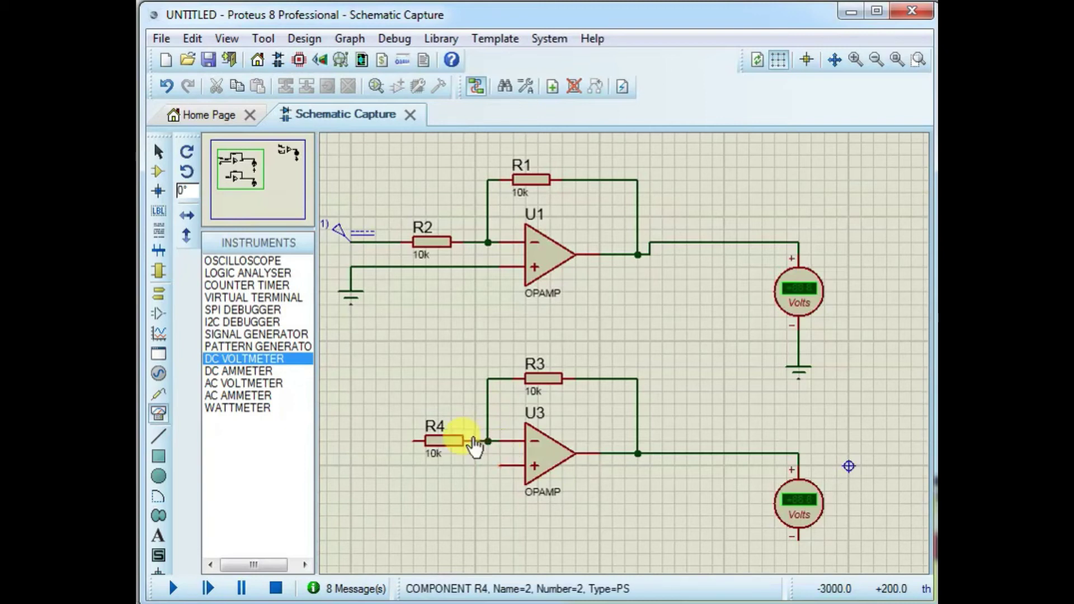
# Step: Place a GROUND terminal in front of R4 and wire it to R4's free end
pyautogui.click(158, 293)
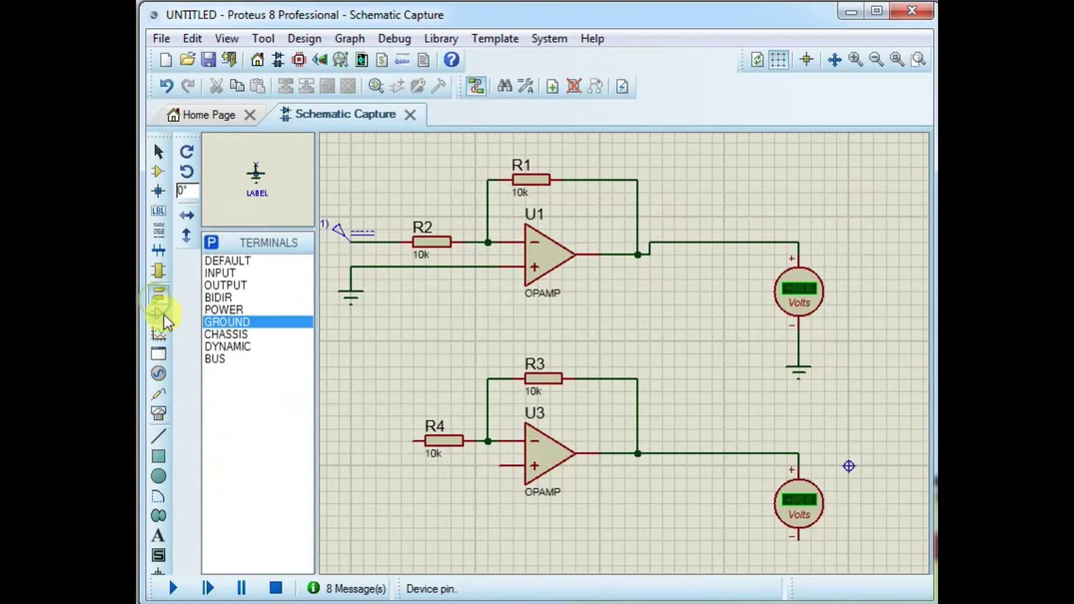
pyautogui.click(215, 311)
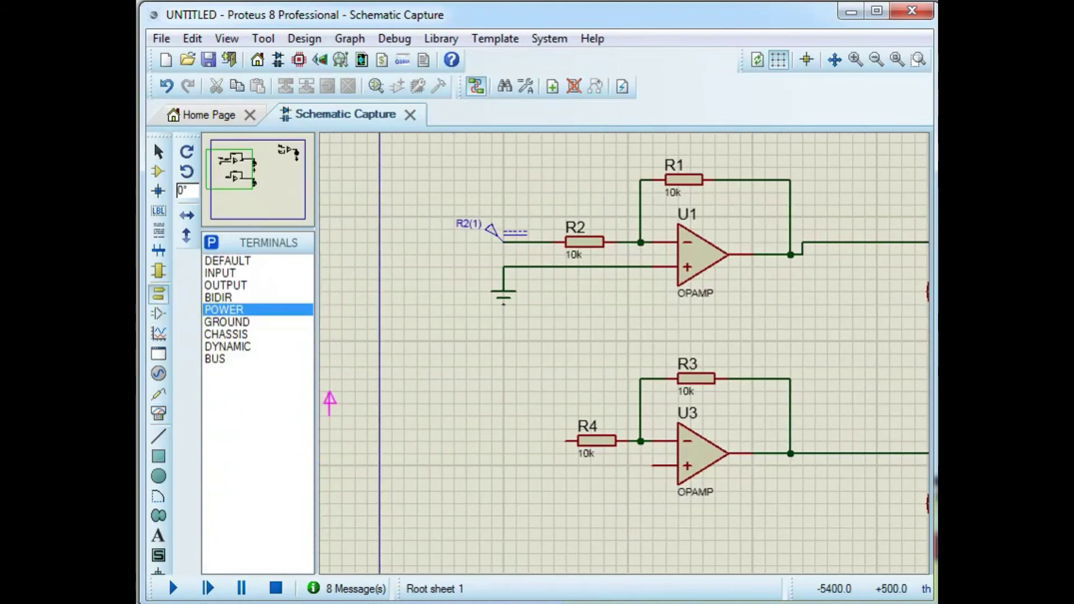
pyautogui.click(238, 323)
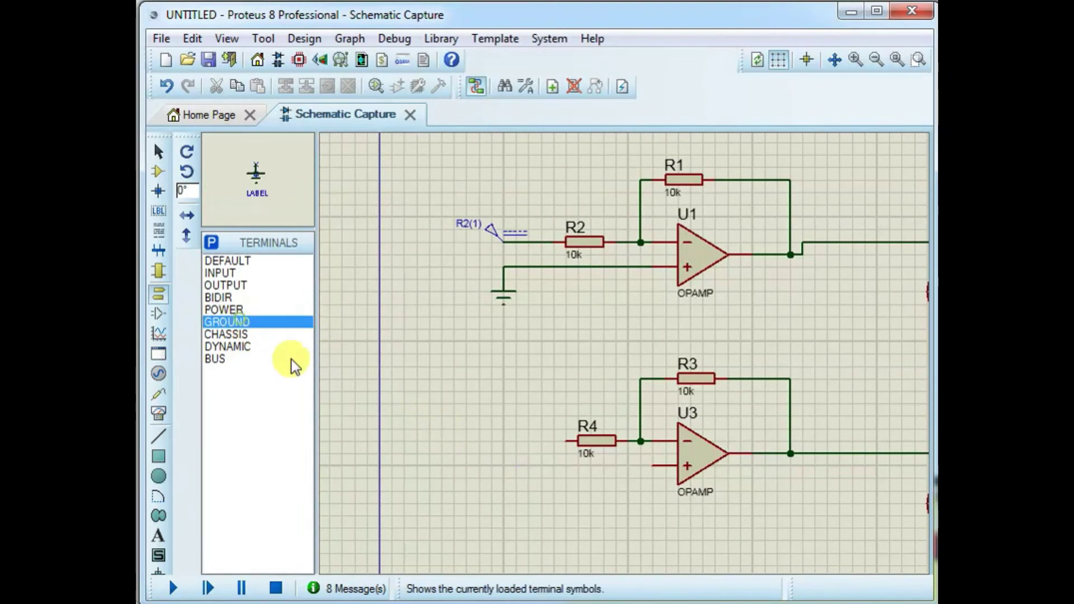
pyautogui.click(515, 453)
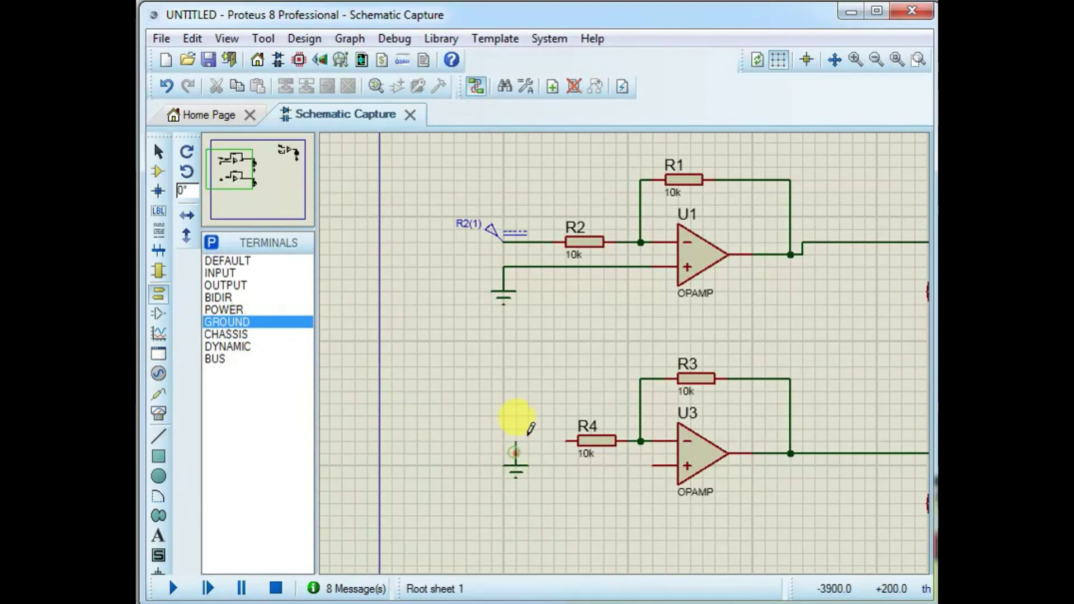
pyautogui.click(564, 440)
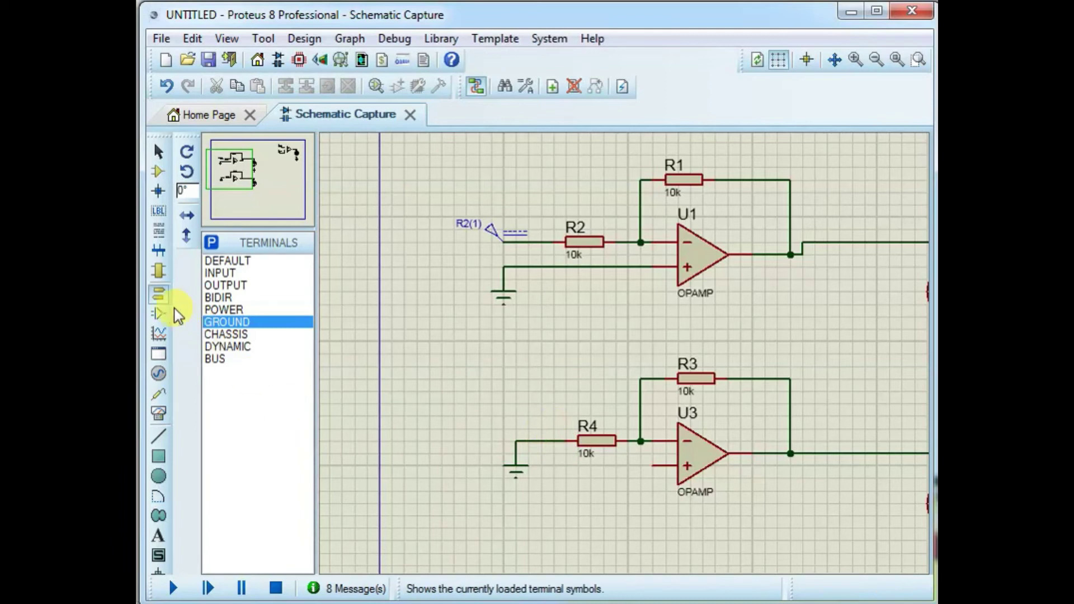
# Step: Place a DC generator below R4 and wire it to U3's non-inverting input
pyautogui.click(160, 372)
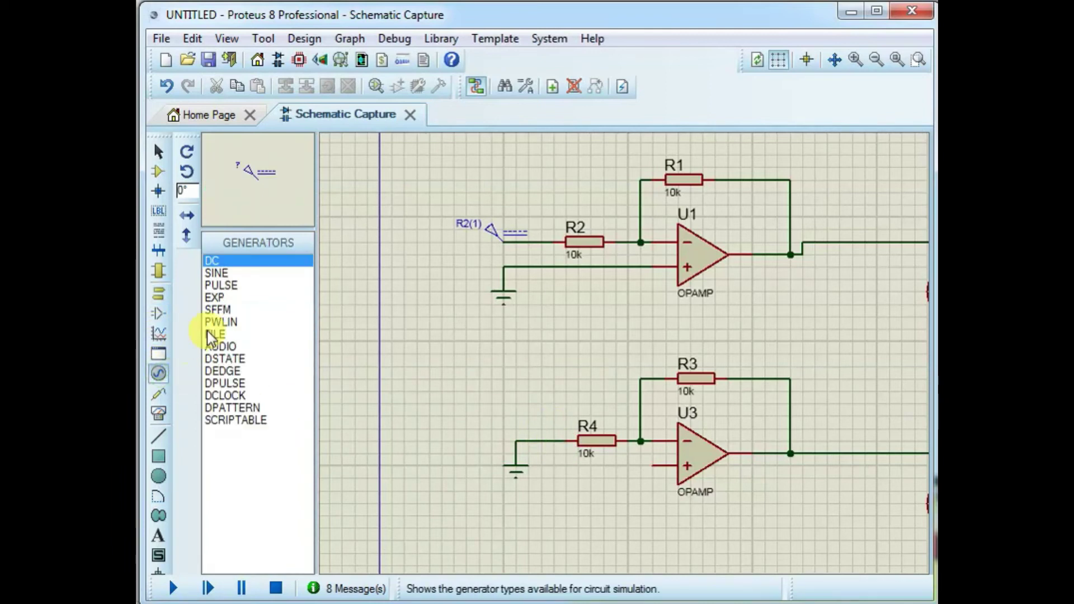
pyautogui.click(571, 516)
pyautogui.click(581, 526)
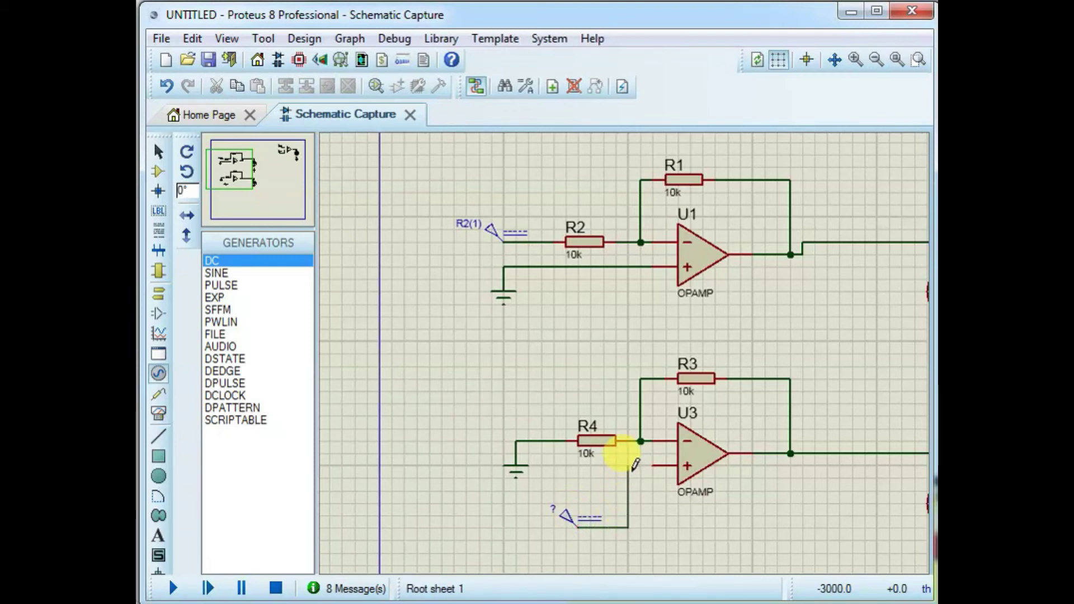
pyautogui.click(650, 465)
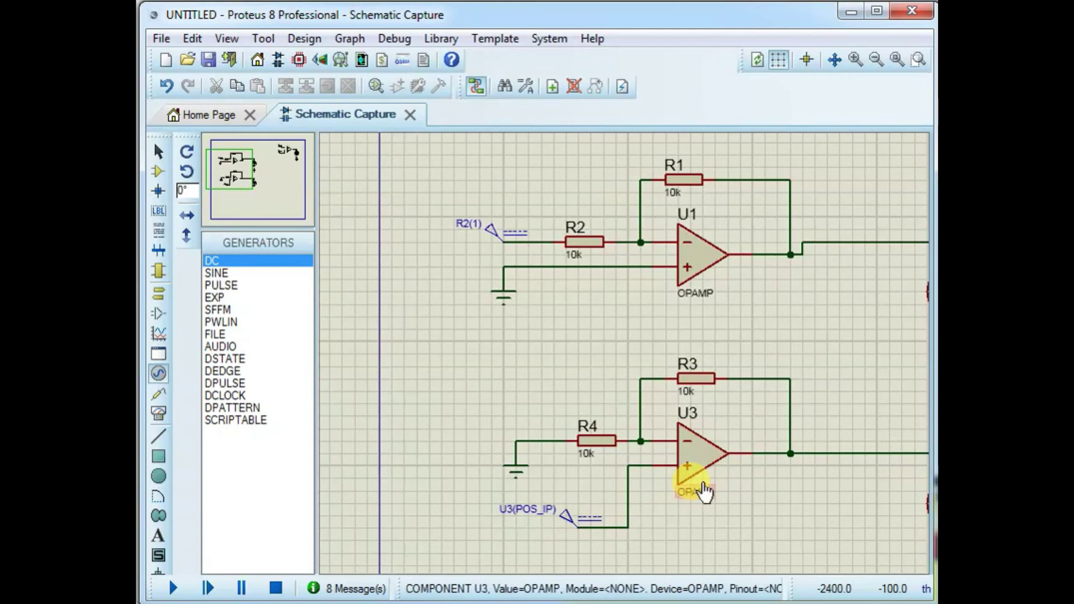
pyautogui.scroll(-1, 811, 403)
pyautogui.scroll(-1, 716, 371)
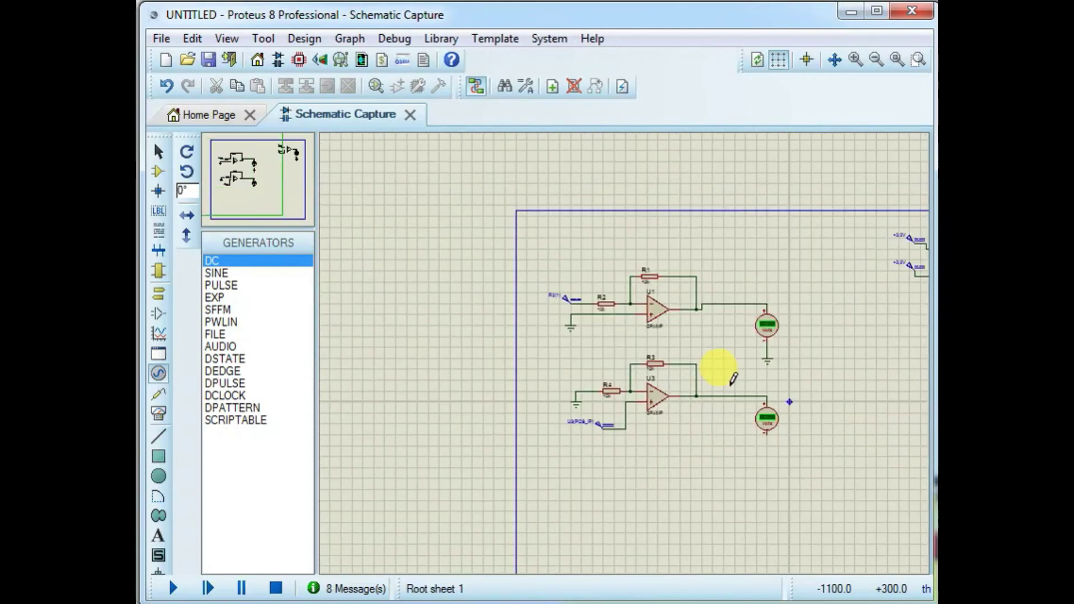
pyautogui.scroll(1, 748, 343)
pyautogui.scroll(-1, 625, 360)
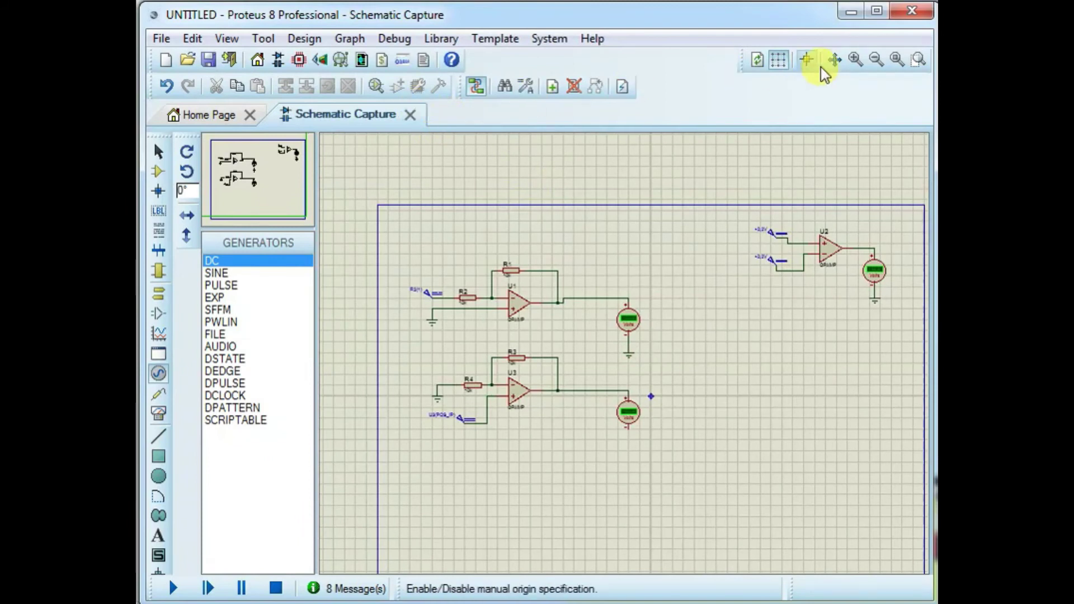
pyautogui.click(899, 59)
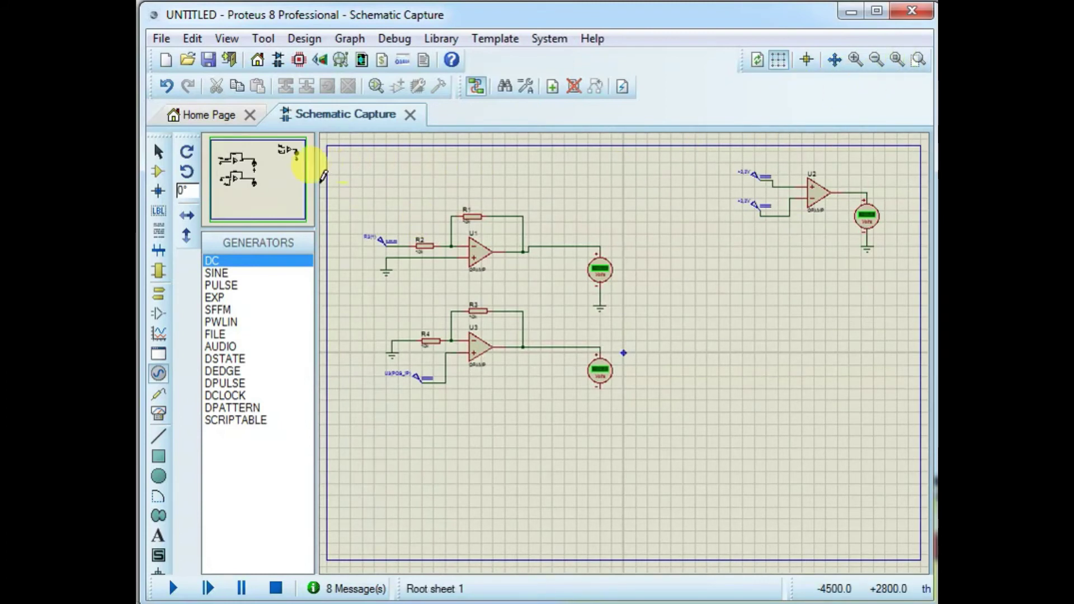
pyautogui.click(158, 151)
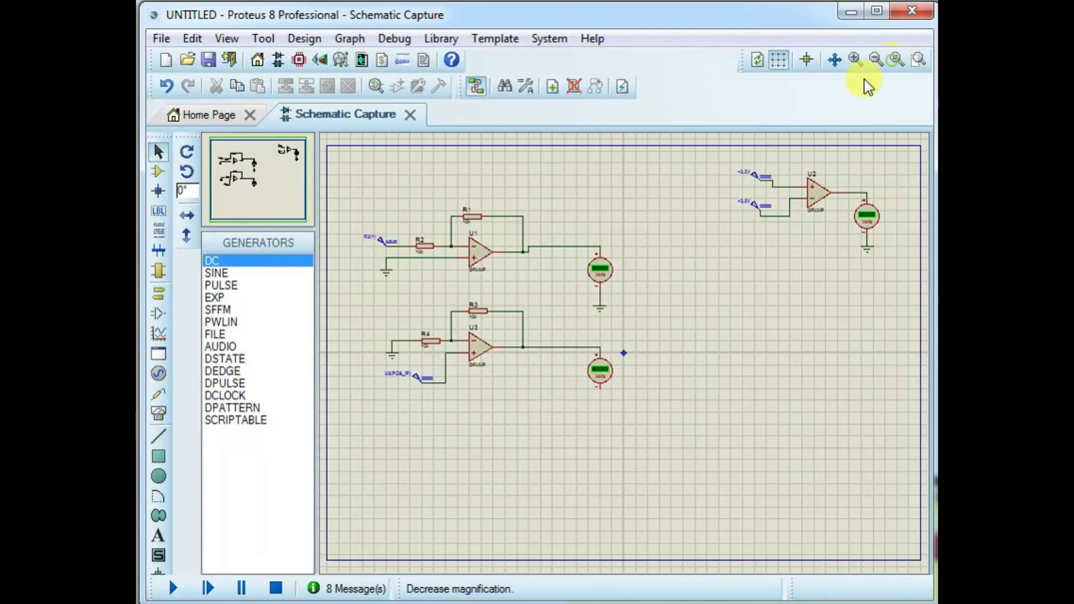
pyautogui.moveTo(351, 187); pyautogui.dragTo(701, 400)
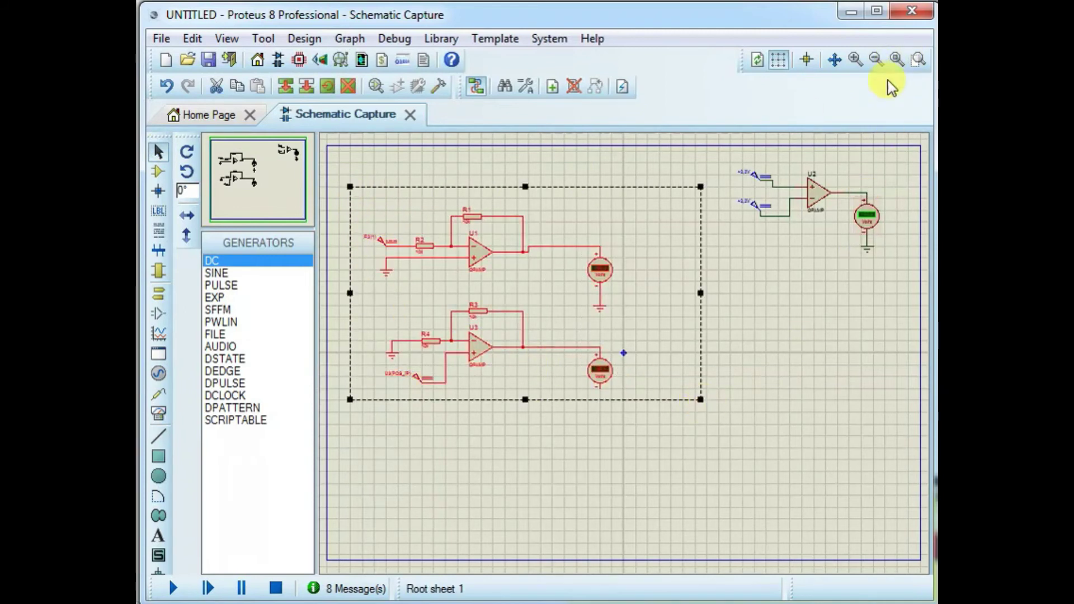
pyautogui.click(918, 60)
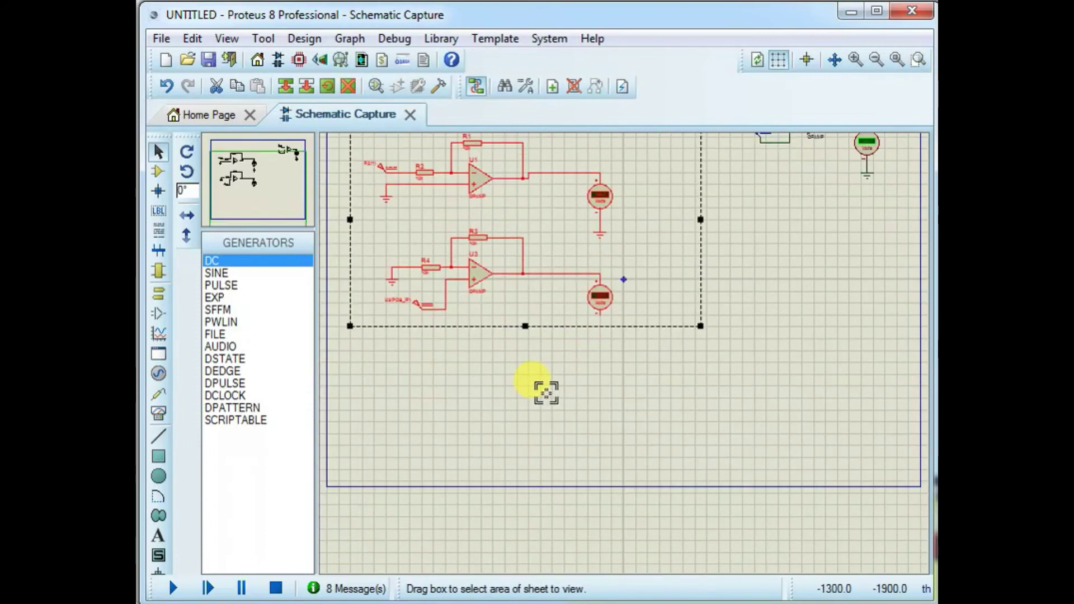
pyautogui.moveTo(546, 390); pyautogui.dragTo(545, 381)
pyautogui.rightClick(545, 381)
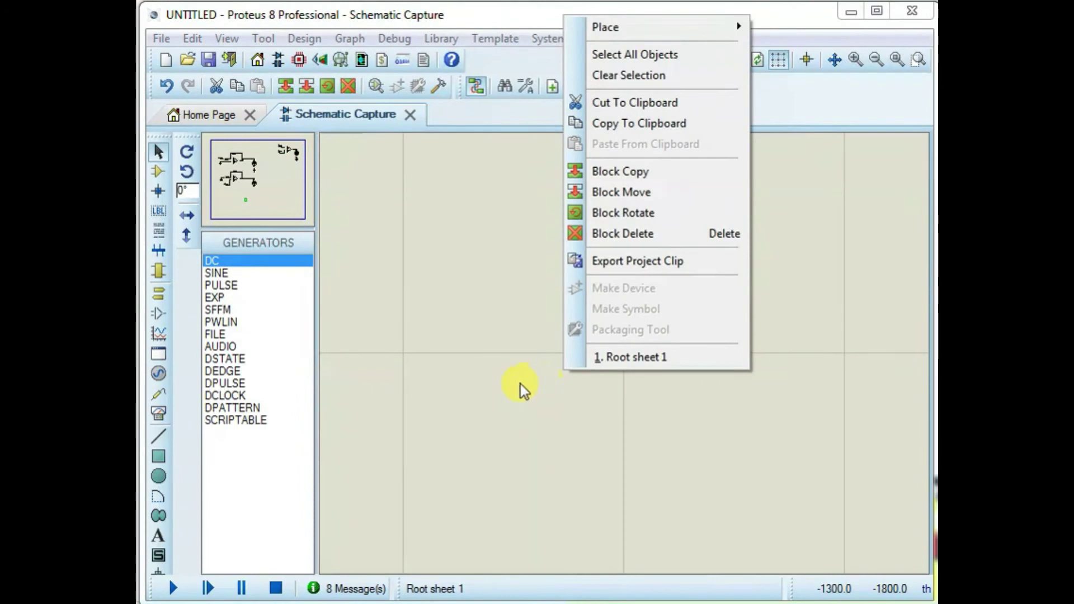
pyautogui.click(273, 206)
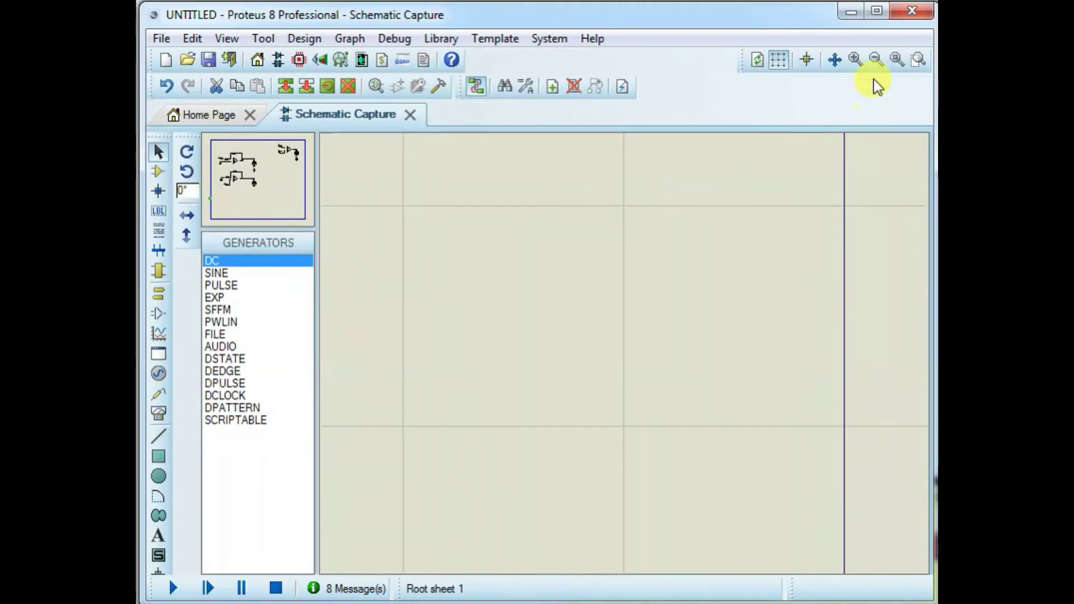
pyautogui.click(897, 59)
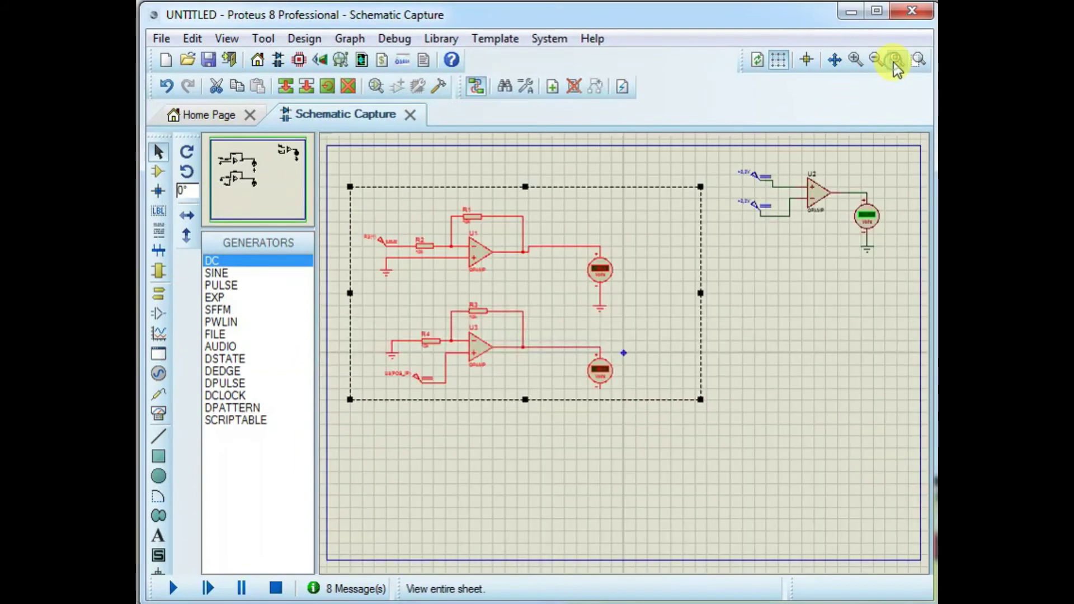
pyautogui.click(776, 311)
# Step: Examine the inverting amplifier around U1 and the non-inverting amplifier around U3
pyautogui.scroll(1, 479, 312)
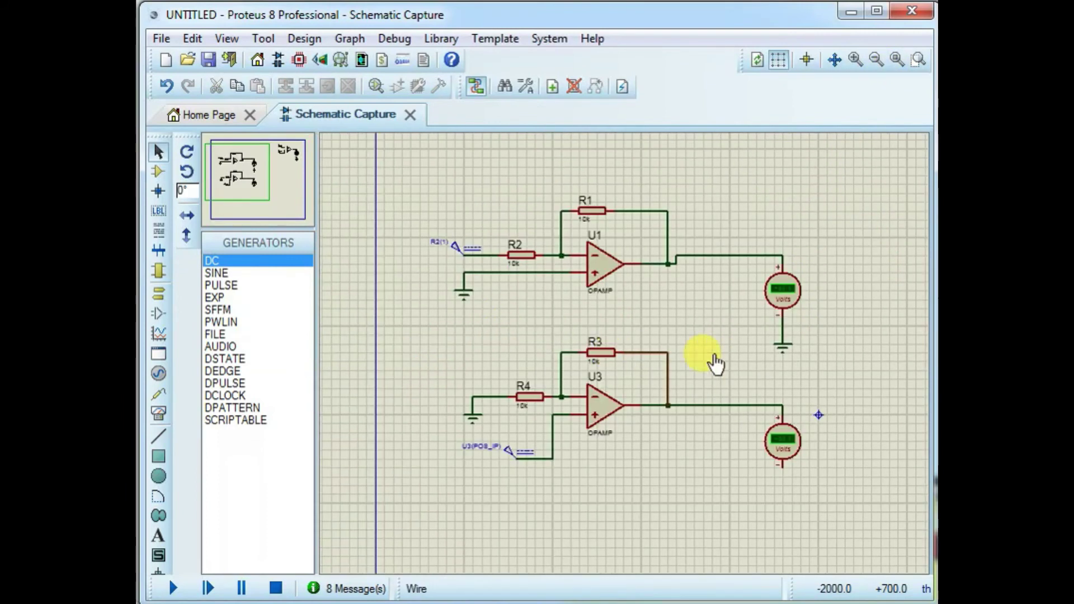
pyautogui.scroll(1, 747, 364)
pyautogui.scroll(-1, 624, 355)
pyautogui.scroll(1, 481, 308)
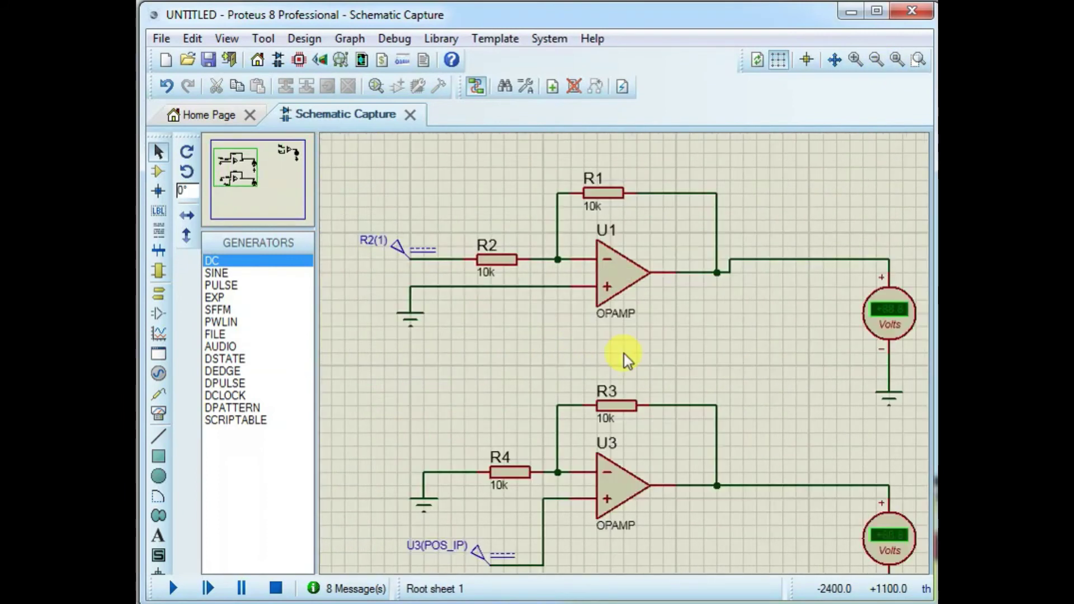
pyautogui.scroll(-1, 652, 361)
pyautogui.scroll(1, 624, 354)
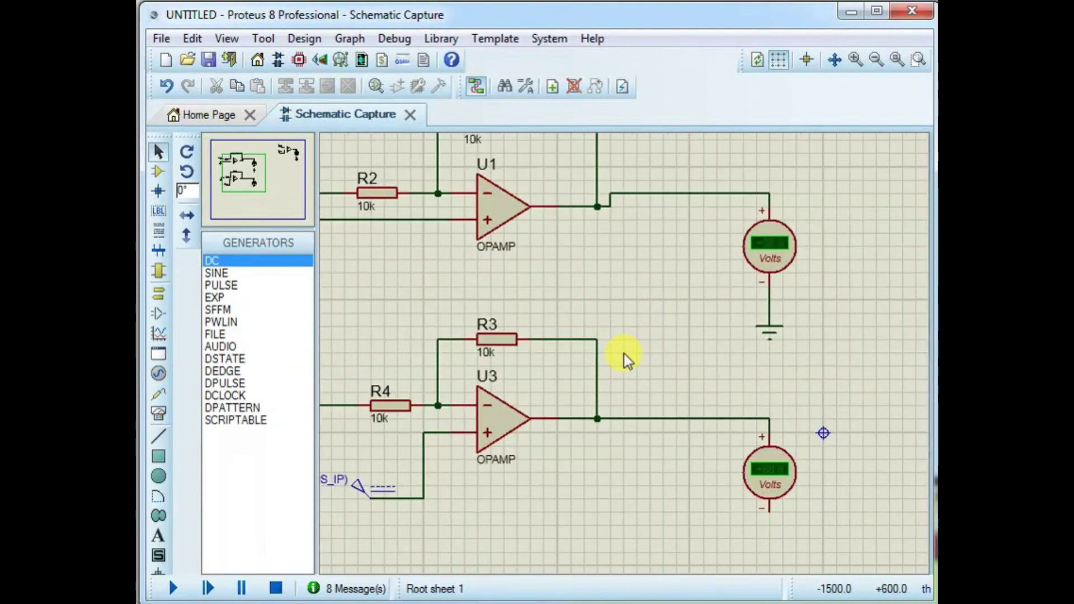
pyautogui.scroll(-1, 624, 354)
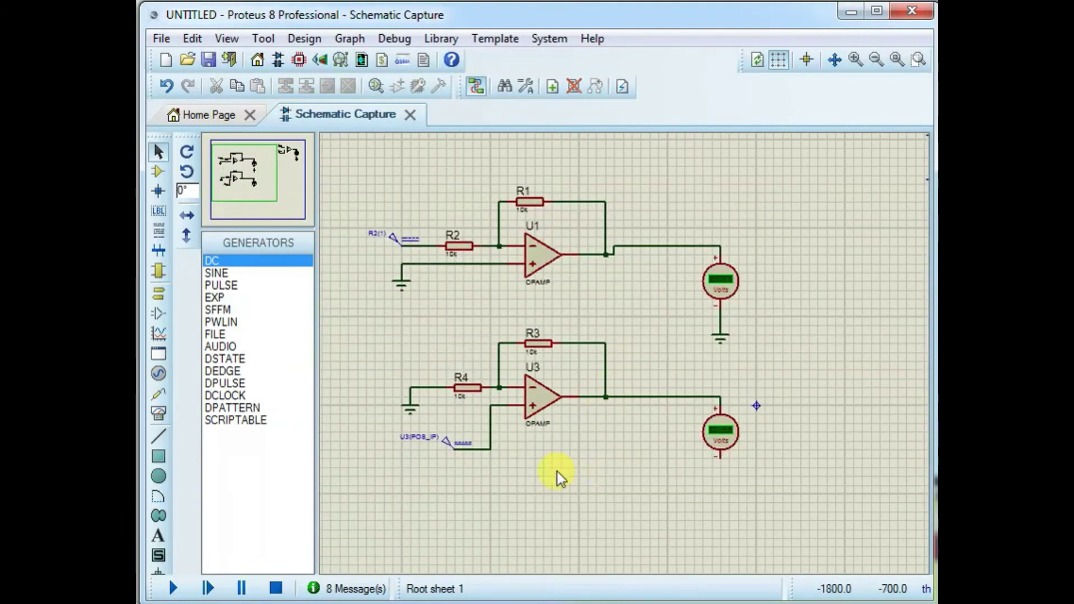
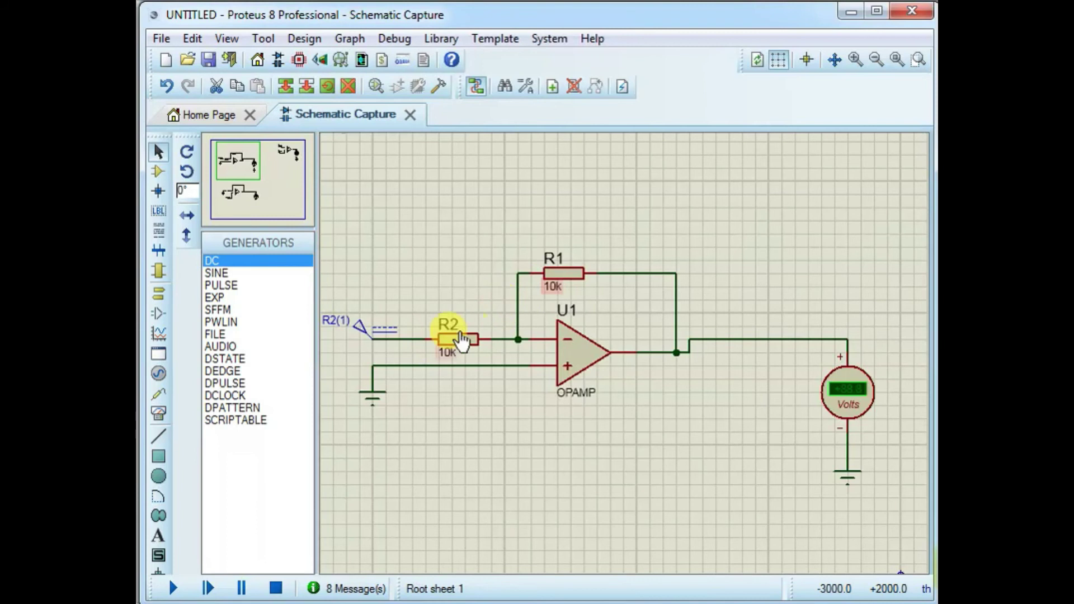
# Step: Set the DC generator feeding R2 to 1 V and name it +1V
pyautogui.doubleClick(364, 336)
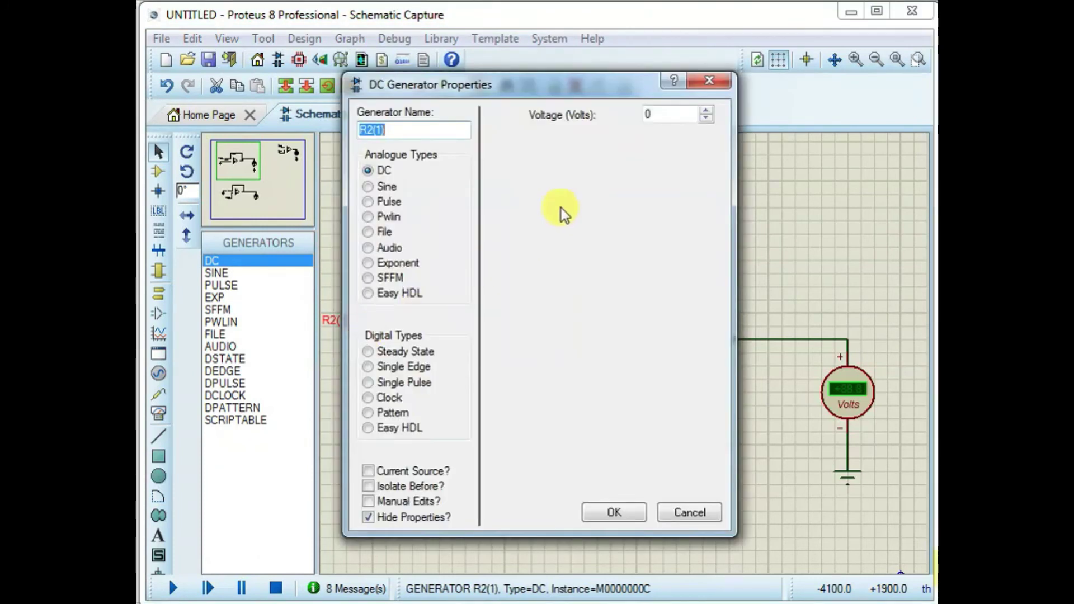
pyautogui.doubleClick(651, 115)
pyautogui.write('1')
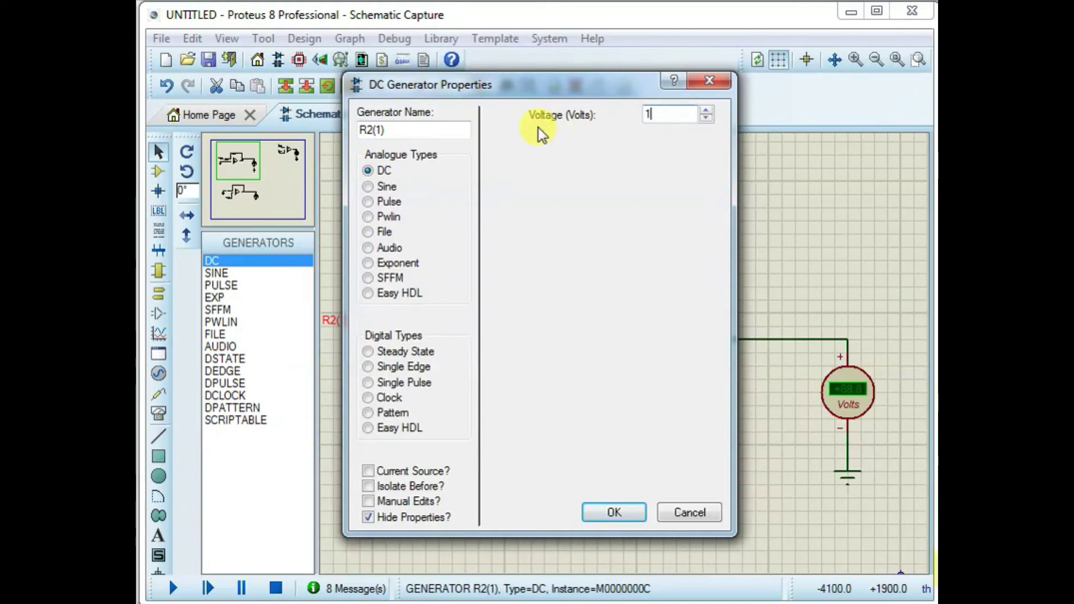
pyautogui.doubleClick(423, 135)
pyautogui.click(424, 134)
pyautogui.moveTo(424, 134); pyautogui.dragTo(354, 132)
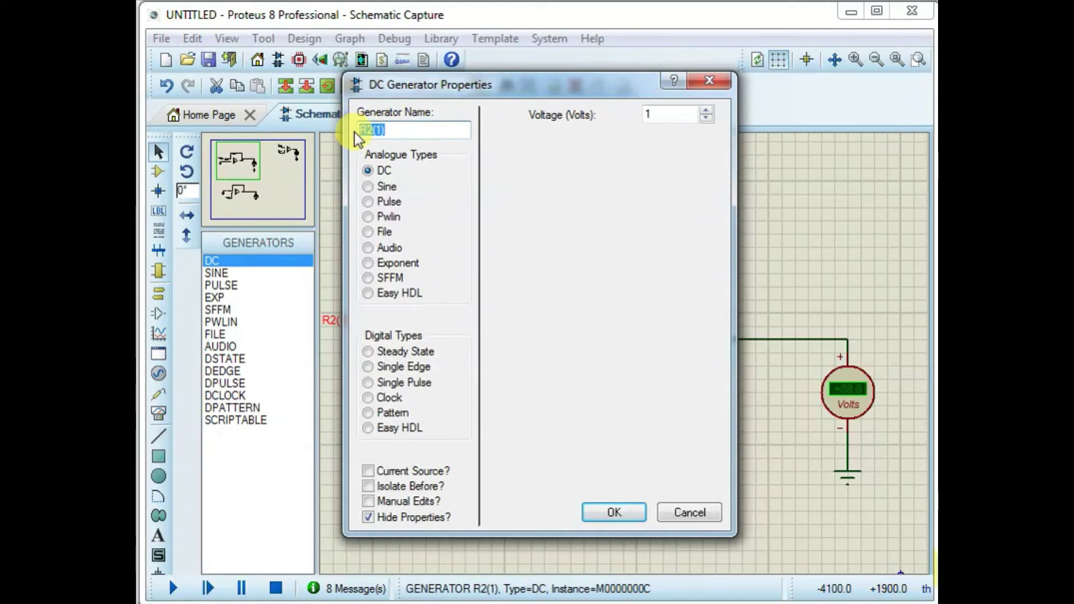
pyautogui.write('+1V')
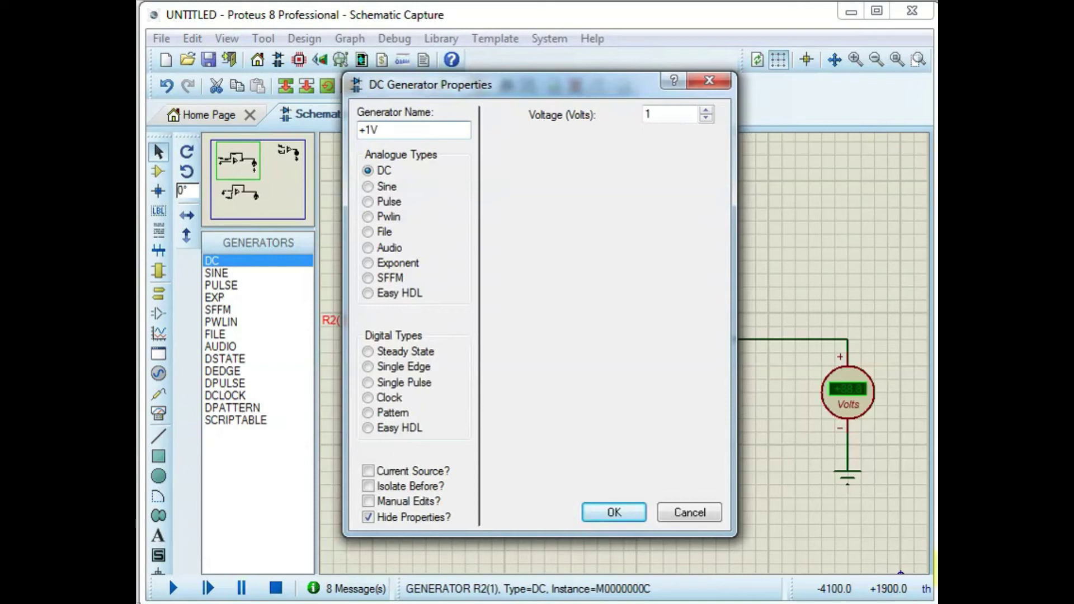
pyautogui.click(616, 517)
pyautogui.click(515, 487)
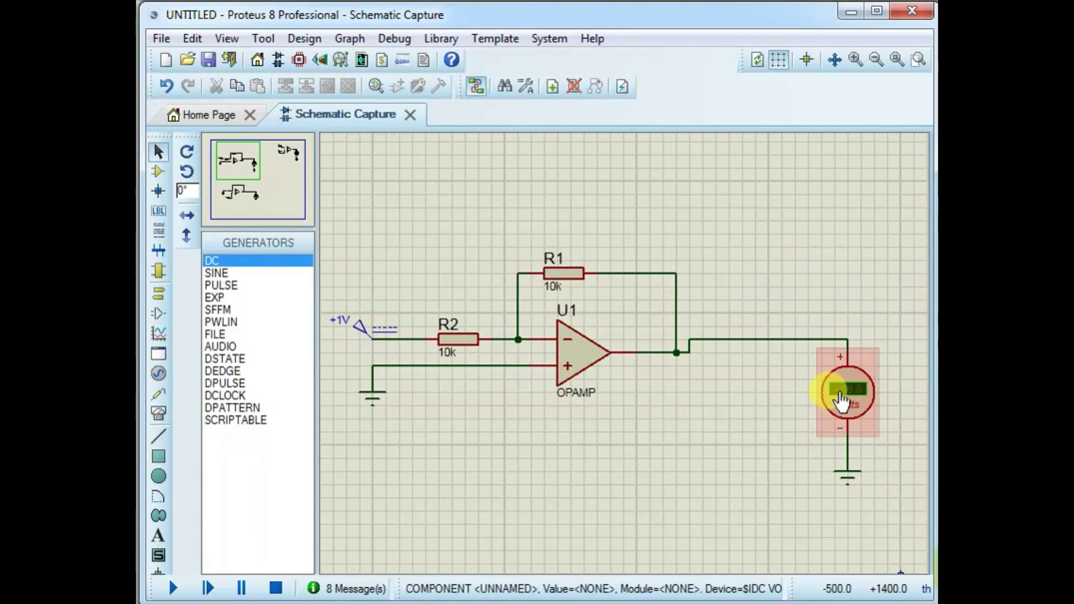
# Step: Move the upper voltmeter and its ground close to U1's output and straighten the wire between output and meter
pyautogui.moveTo(847, 400); pyautogui.dragTo(701, 428)
pyautogui.moveTo(691, 340)
pyautogui.mouseDown()
pyautogui.moveTo(690, 351)
pyautogui.moveTo(703, 353)
pyautogui.mouseUp()
pyautogui.click(850, 474)
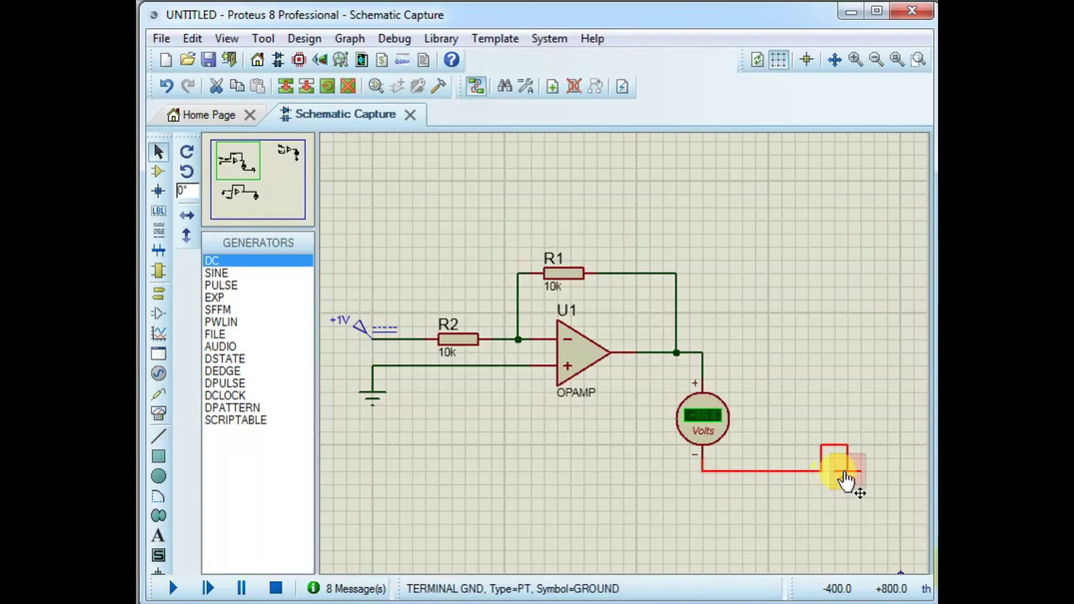
pyautogui.moveTo(845, 478); pyautogui.dragTo(712, 506)
pyautogui.click(787, 499)
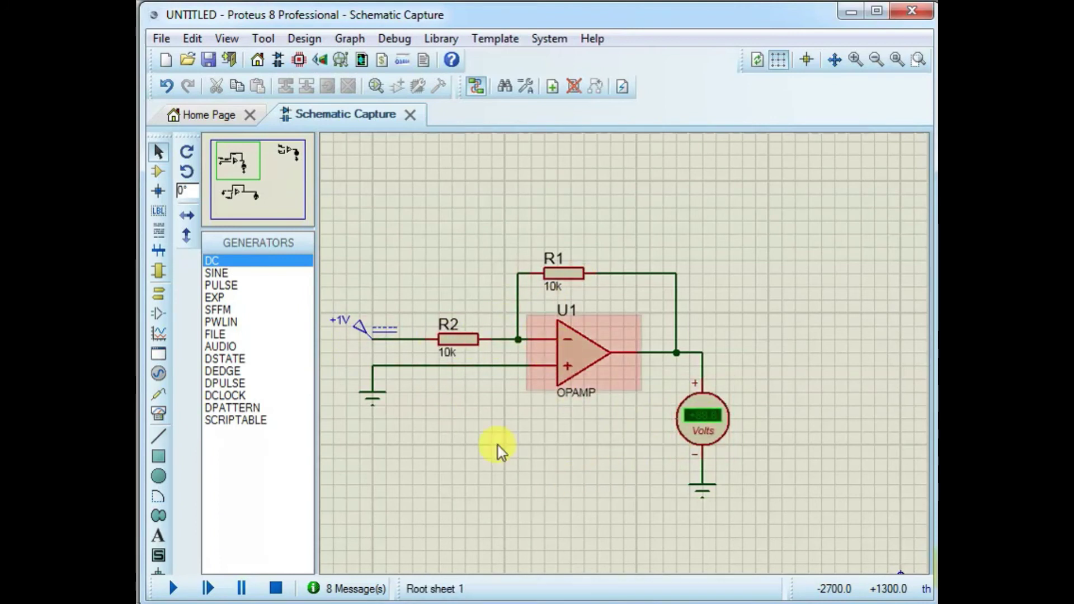
# Step: Run the simulation, read the voltmeter on U1's output up close, and stop the simulation
pyautogui.click(171, 588)
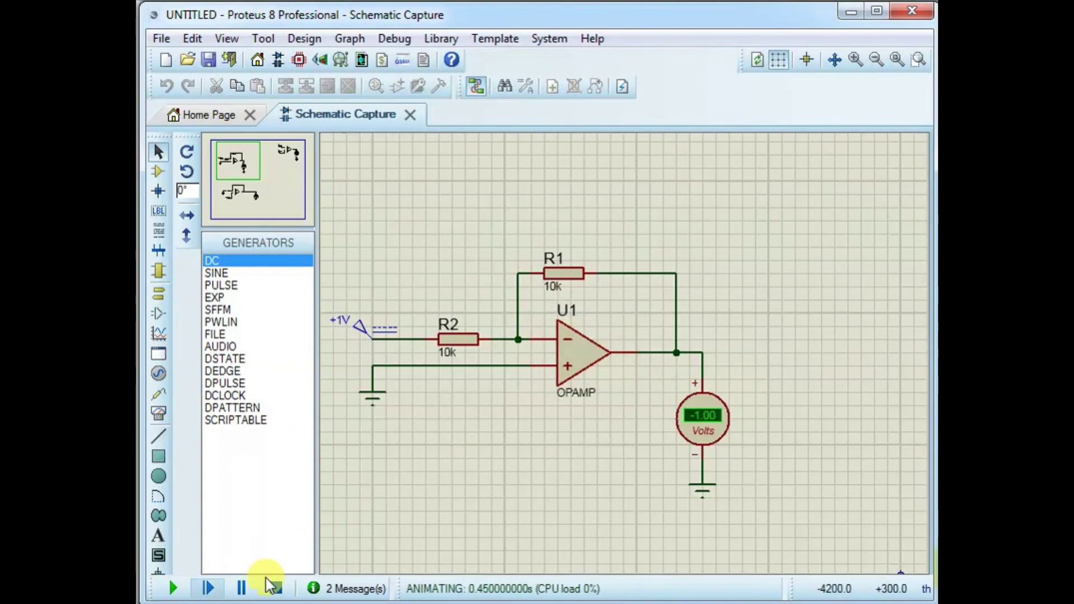
pyautogui.click(914, 62)
pyautogui.moveTo(372, 235); pyautogui.dragTo(807, 505)
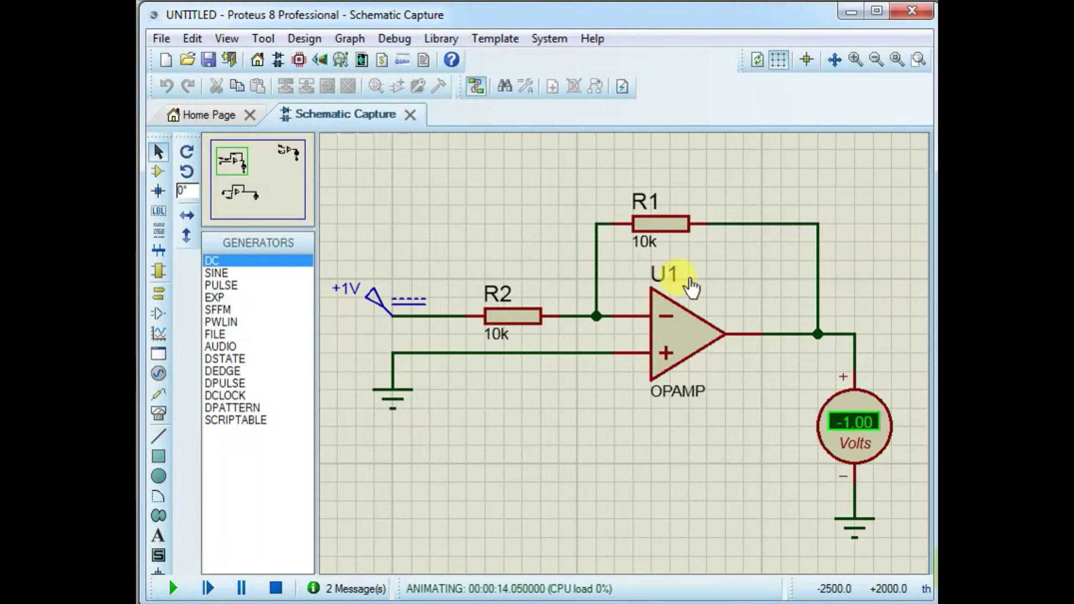
pyautogui.click(276, 587)
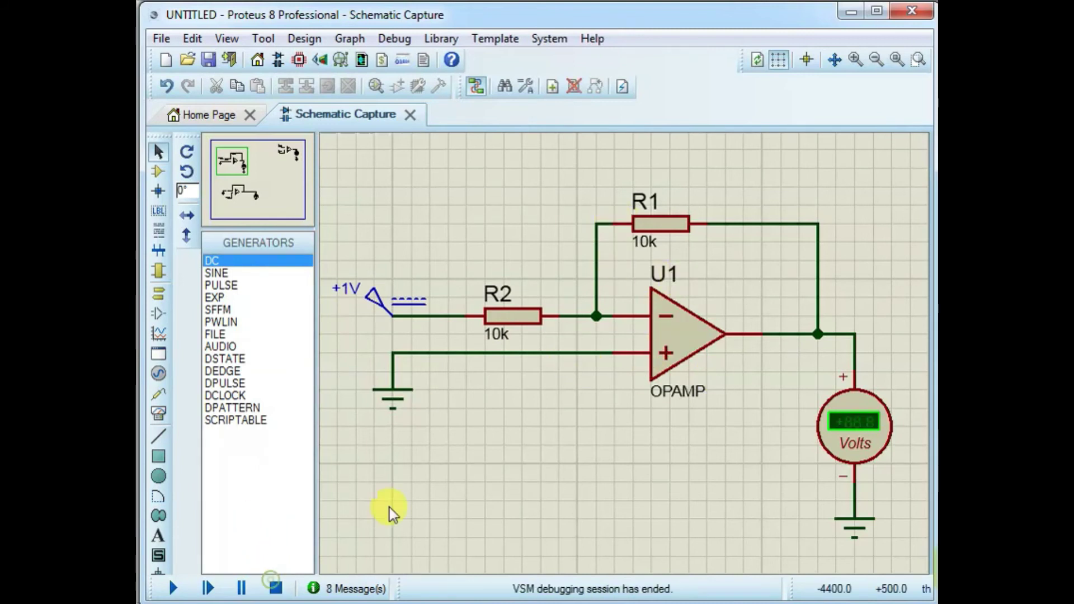
# Step: Set R1's value to 30k and run the simulation briefly to check U1's output voltage
pyautogui.doubleClick(651, 239)
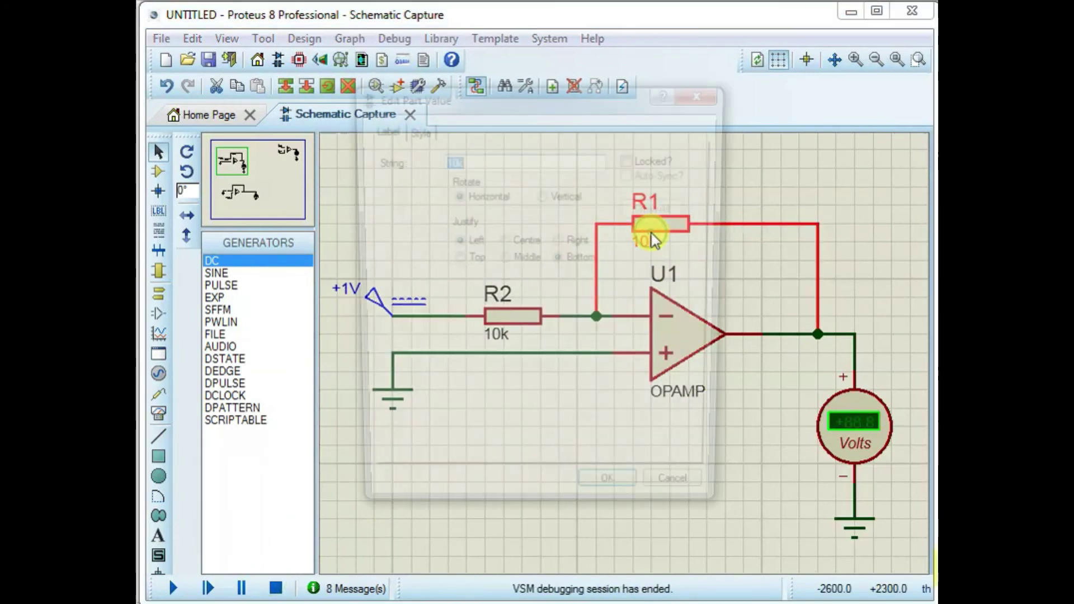
pyautogui.click(449, 161)
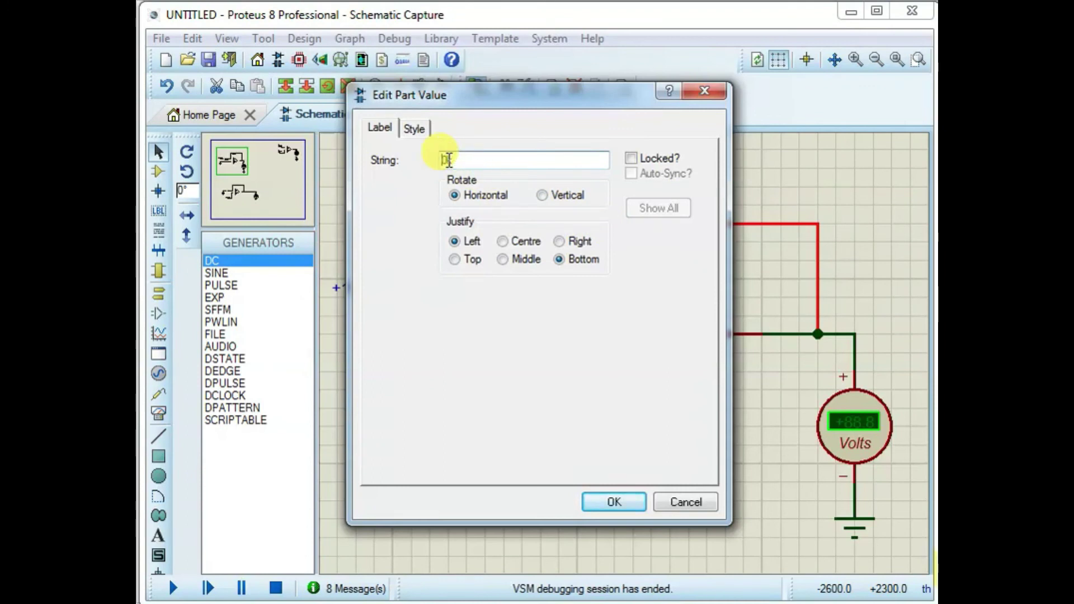
pyautogui.write('30k')
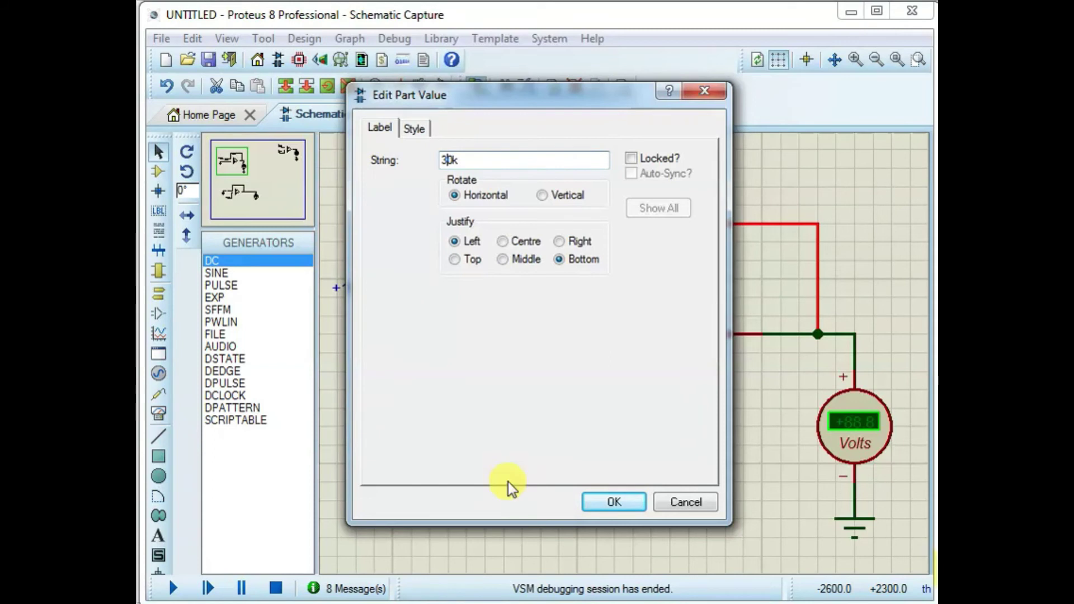
pyautogui.click(595, 502)
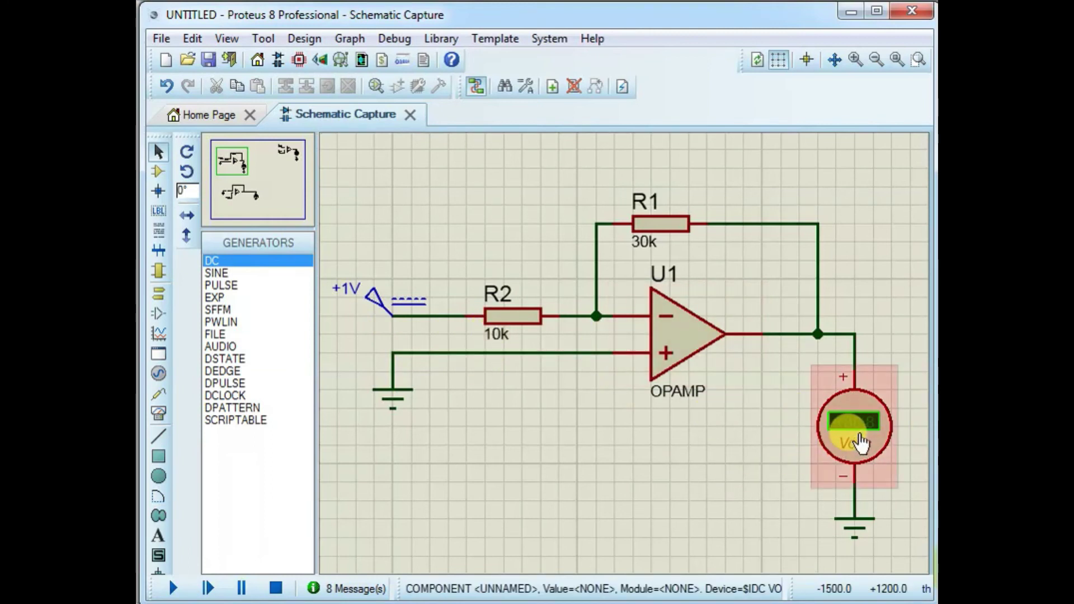
pyautogui.click(166, 590)
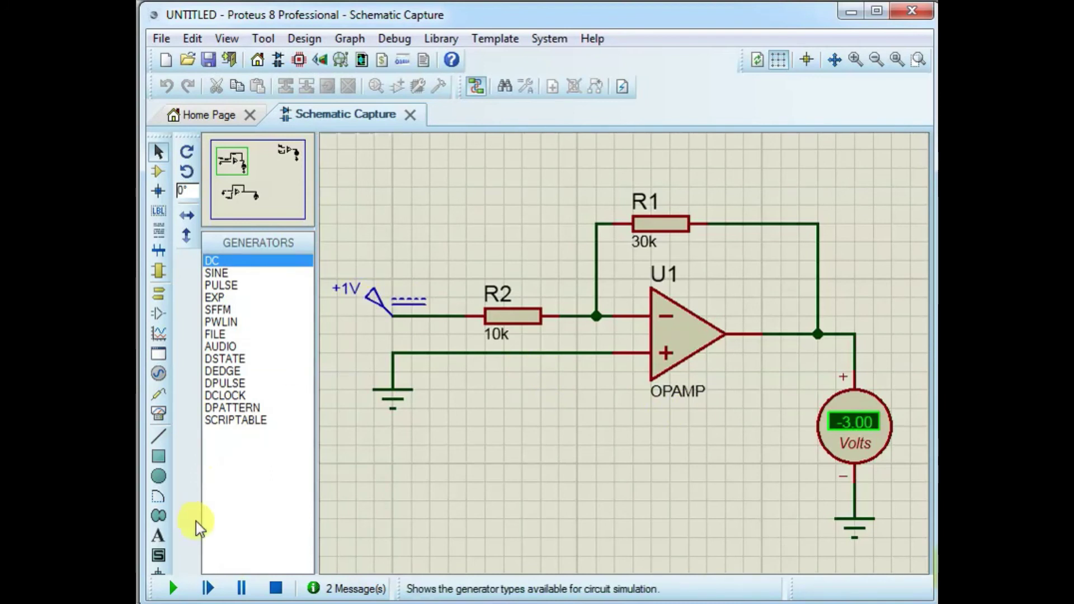
pyautogui.click(275, 588)
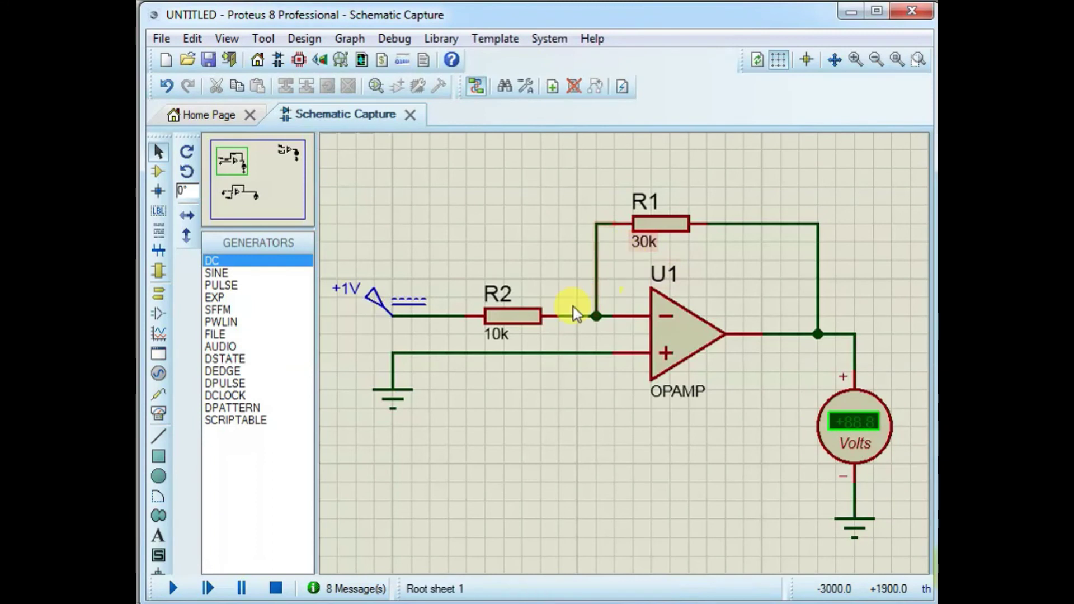
# Step: Set the DC generator feeding R2 to -1 V and rename it -1V
pyautogui.doubleClick(392, 305)
pyautogui.click(648, 114)
pyautogui.press('BackSpace')
pyautogui.click(648, 114)
pyautogui.write('1')
pyautogui.press('Home')
pyautogui.write('-')
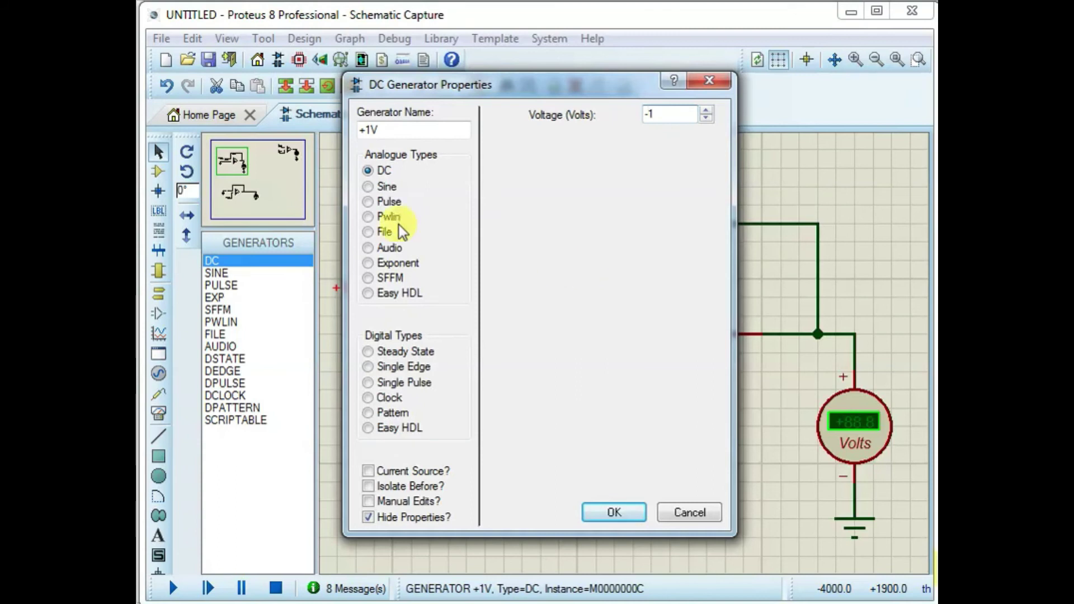
pyautogui.click(370, 130)
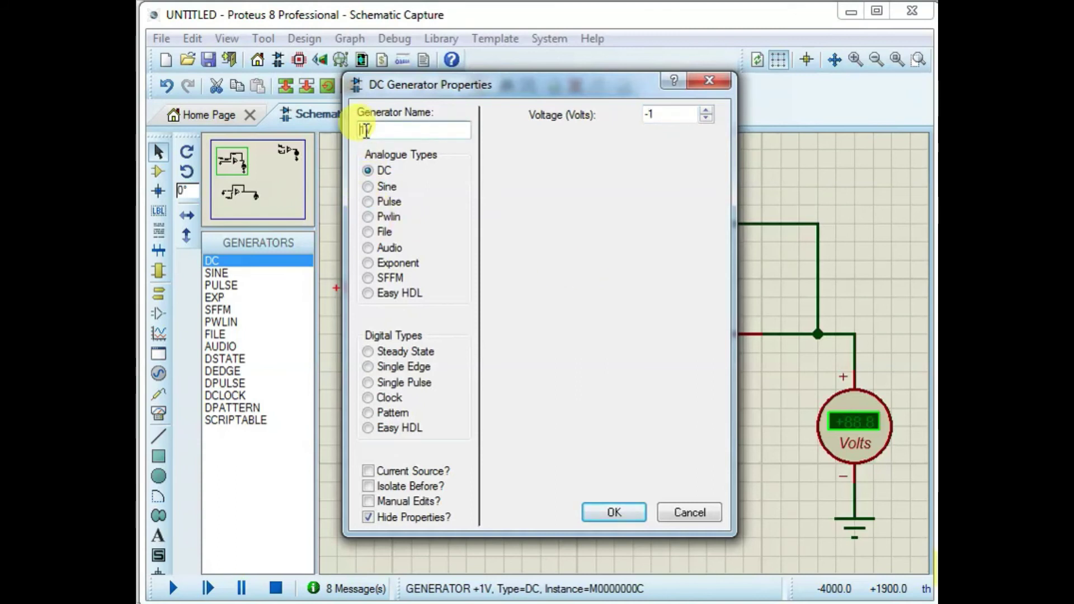
pyautogui.write('-')
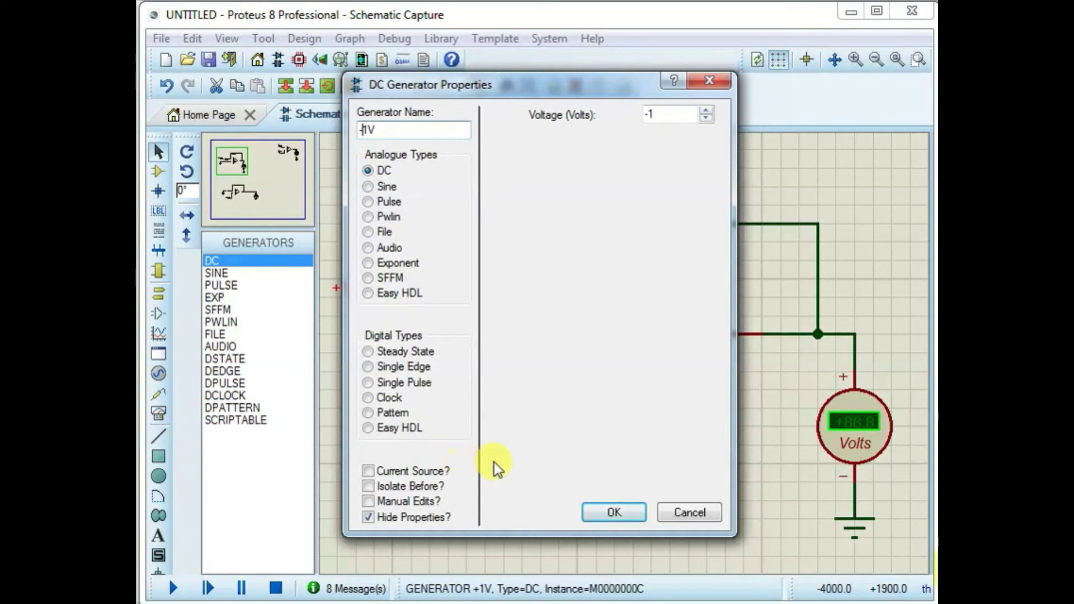
pyautogui.click(610, 512)
pyautogui.click(447, 450)
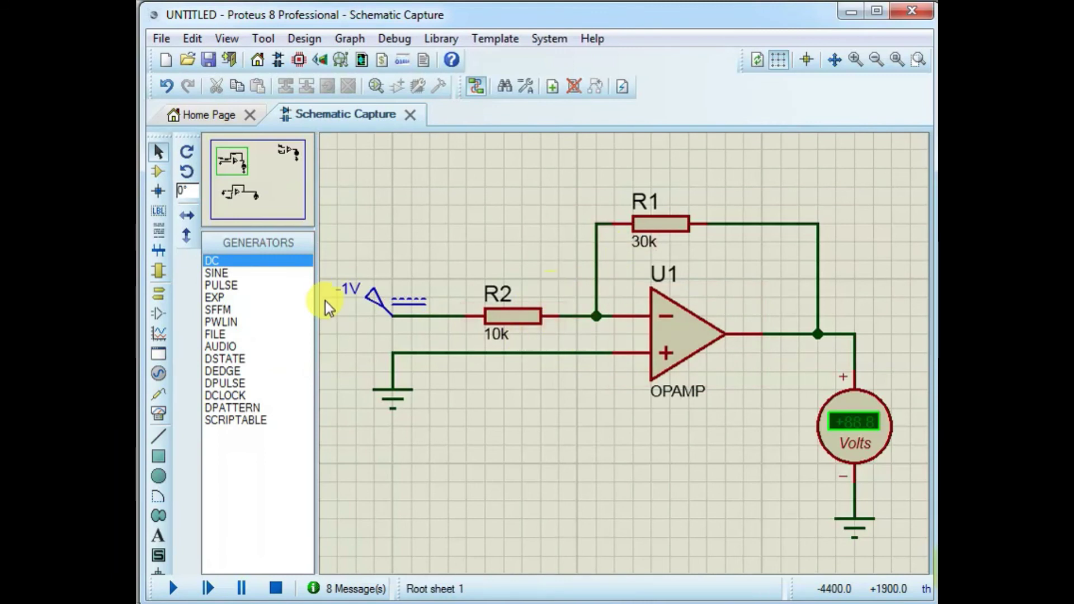
# Step: Run the simulation, read the voltmeter on U1's output with the -1 V input, and stop the simulation
pyautogui.click(175, 590)
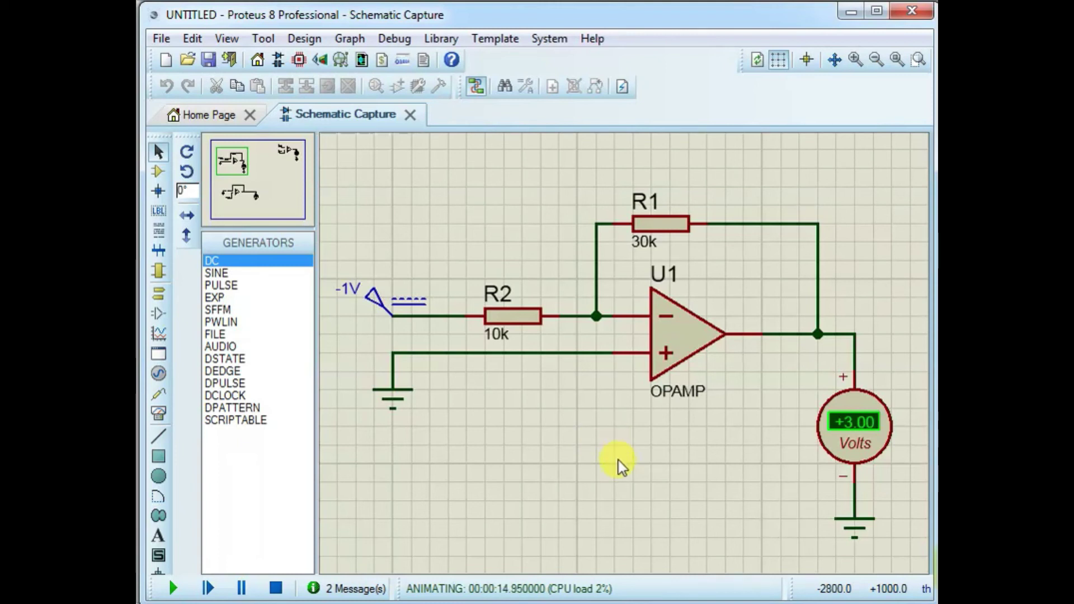
pyautogui.moveTo(614, 481); pyautogui.dragTo(614, 352)
pyautogui.click(550, 429)
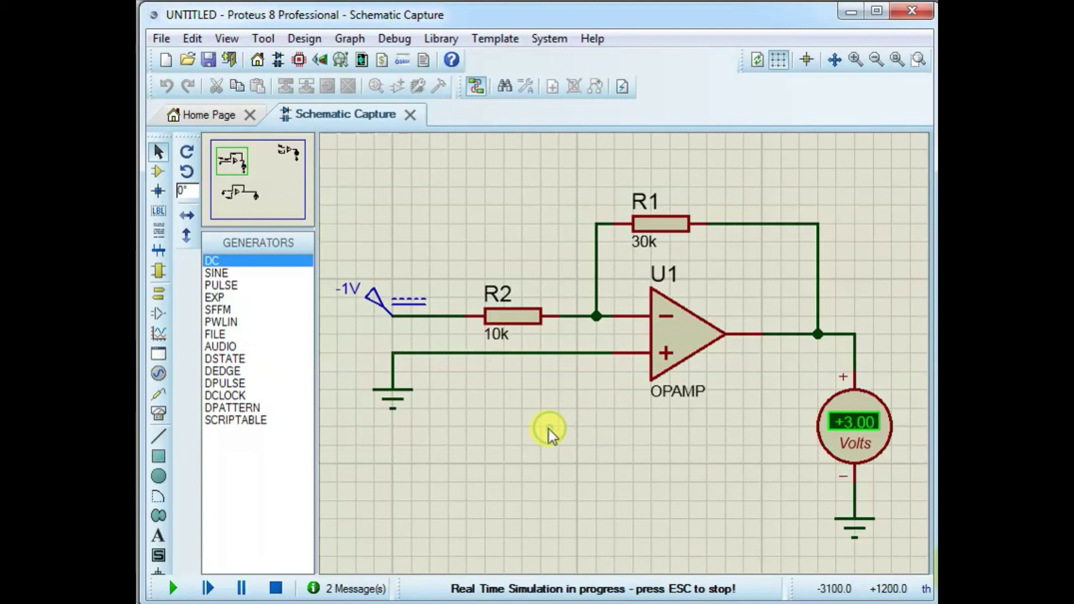
pyautogui.scroll(-2, 588, 386)
pyautogui.scroll(-1, 606, 367)
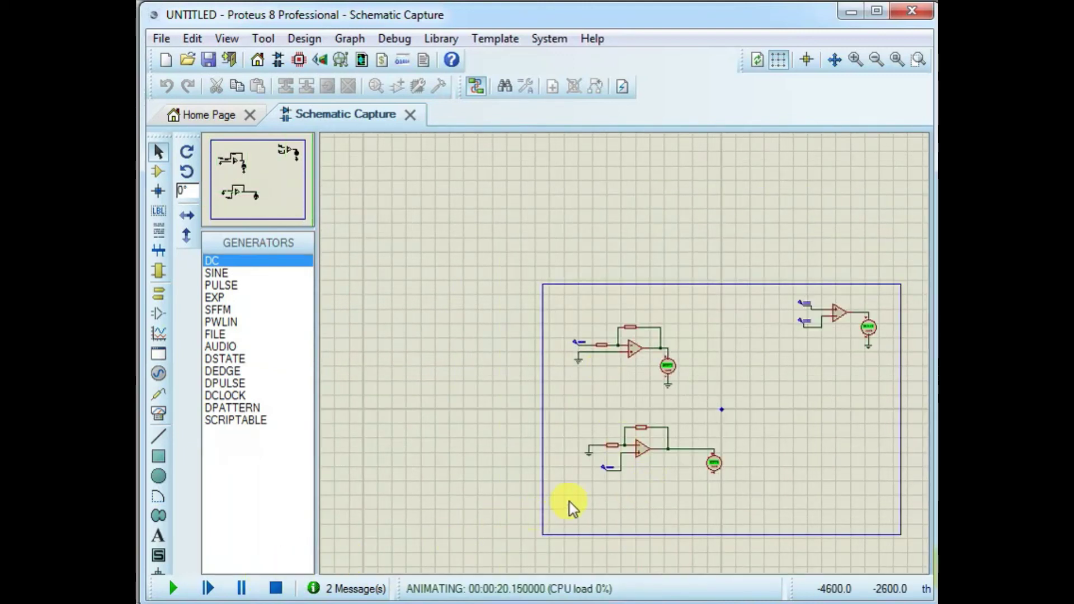
pyautogui.click(276, 589)
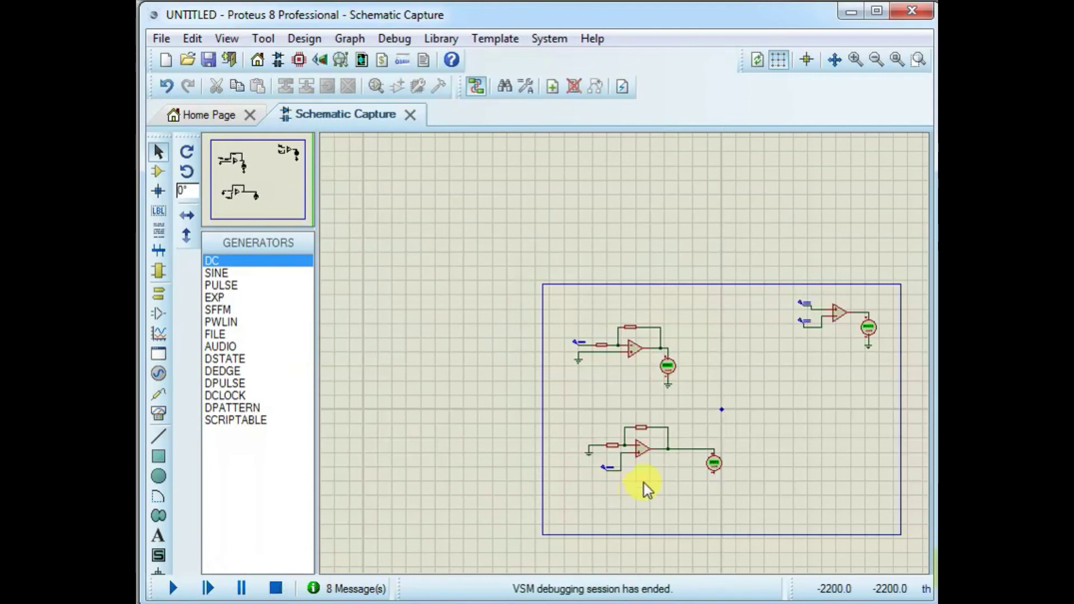
# Step: Move the voltmeter of the U3 circuit directly below the junction of U3's output and the R3 feedback wire
pyautogui.scroll(3, 673, 465)
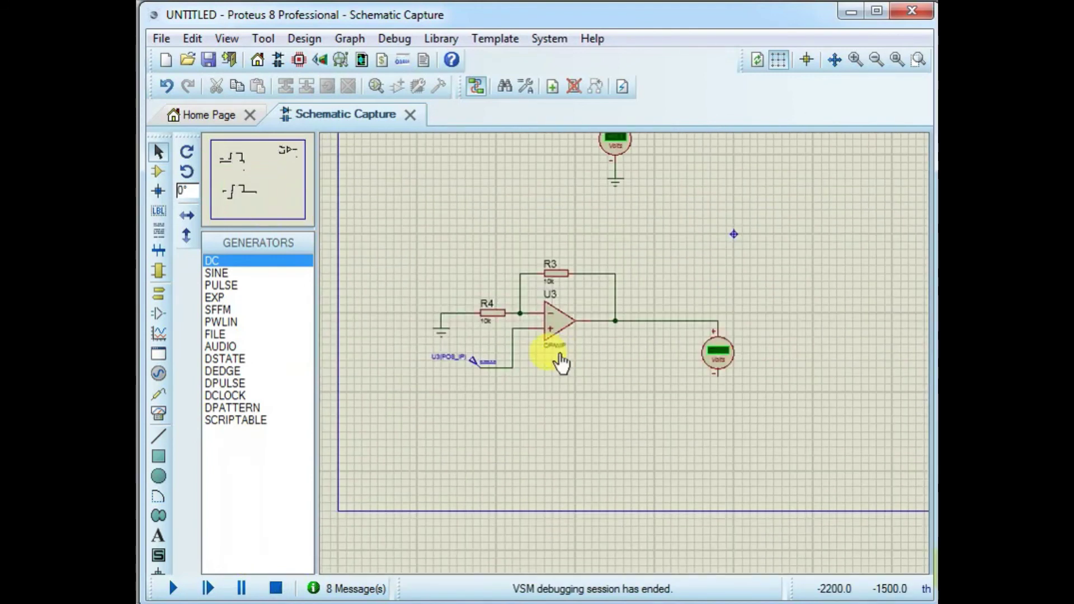
pyautogui.scroll(2, 625, 354)
pyautogui.scroll(-1, 624, 355)
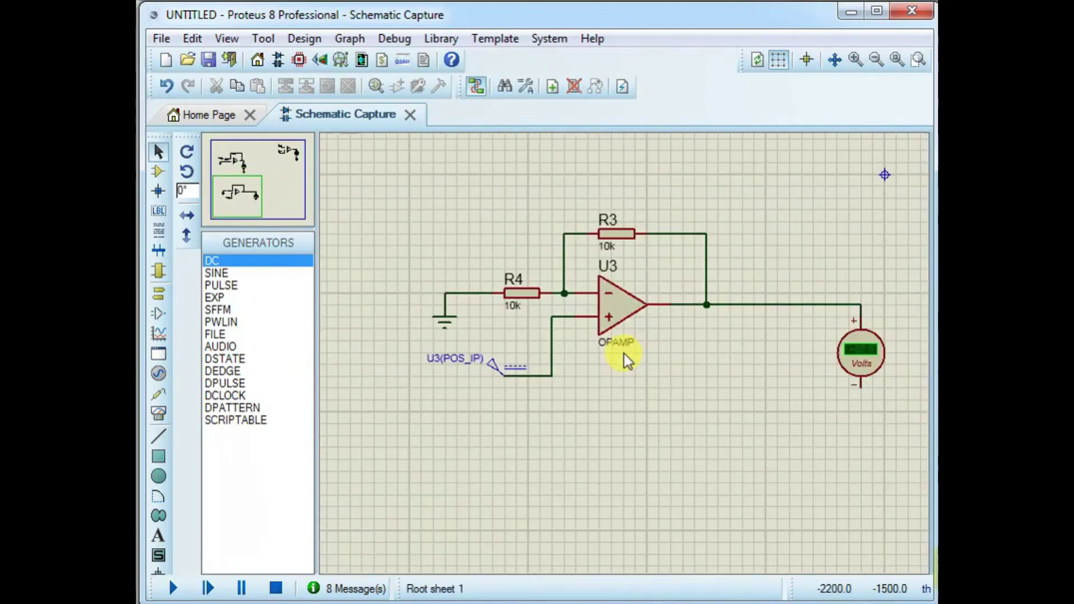
pyautogui.doubleClick(843, 348)
pyautogui.moveTo(844, 347); pyautogui.dragTo(692, 358)
pyautogui.click(797, 371)
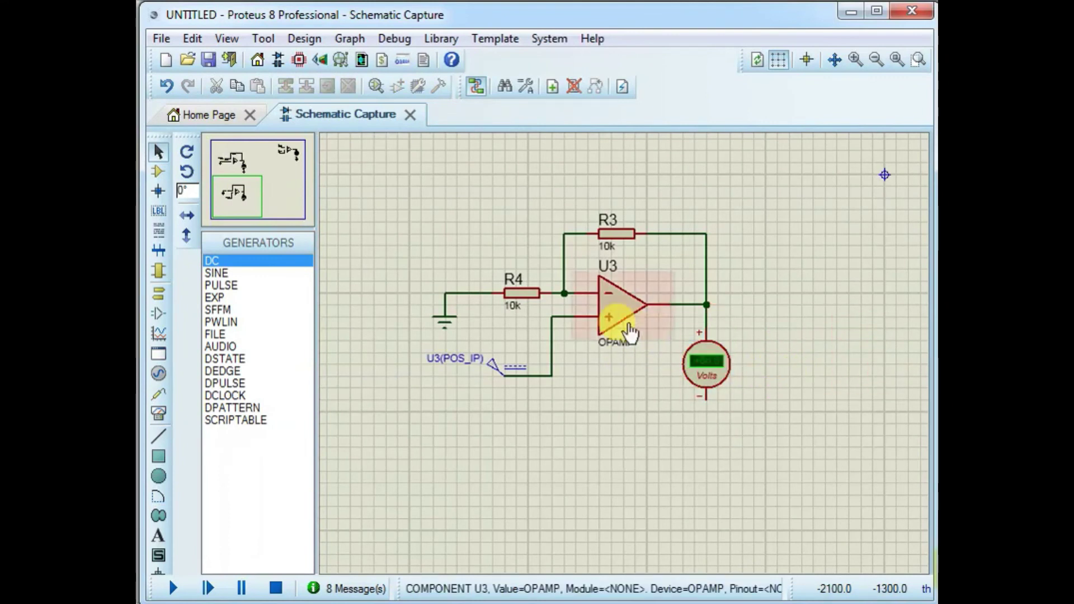
# Step: Place a ground terminal below the U3 circuit's voltmeter, connected to its negative pin
pyautogui.scroll(1, 629, 331)
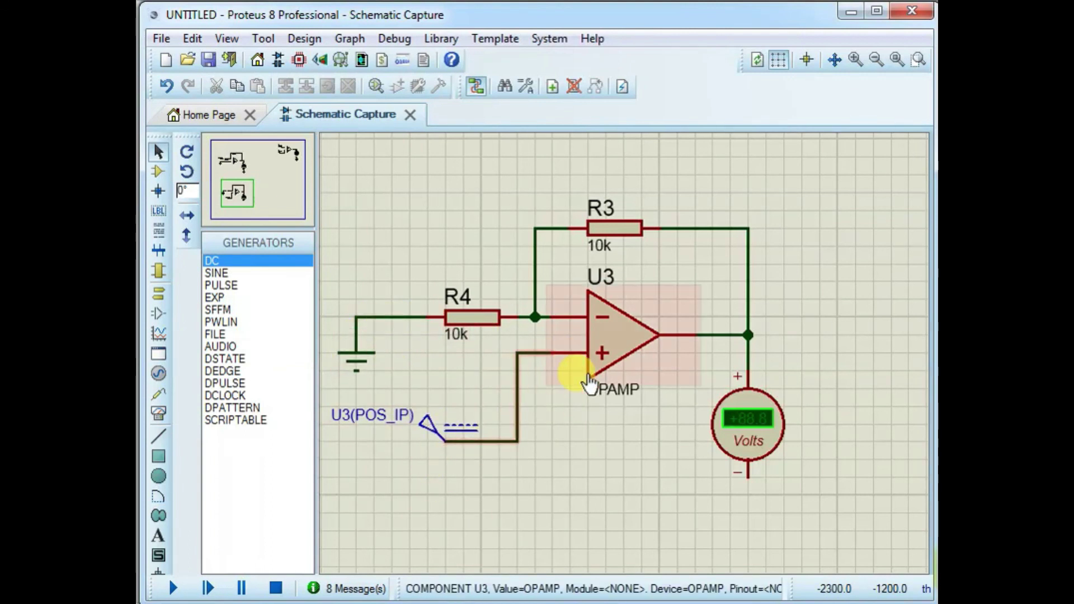
pyautogui.click(159, 294)
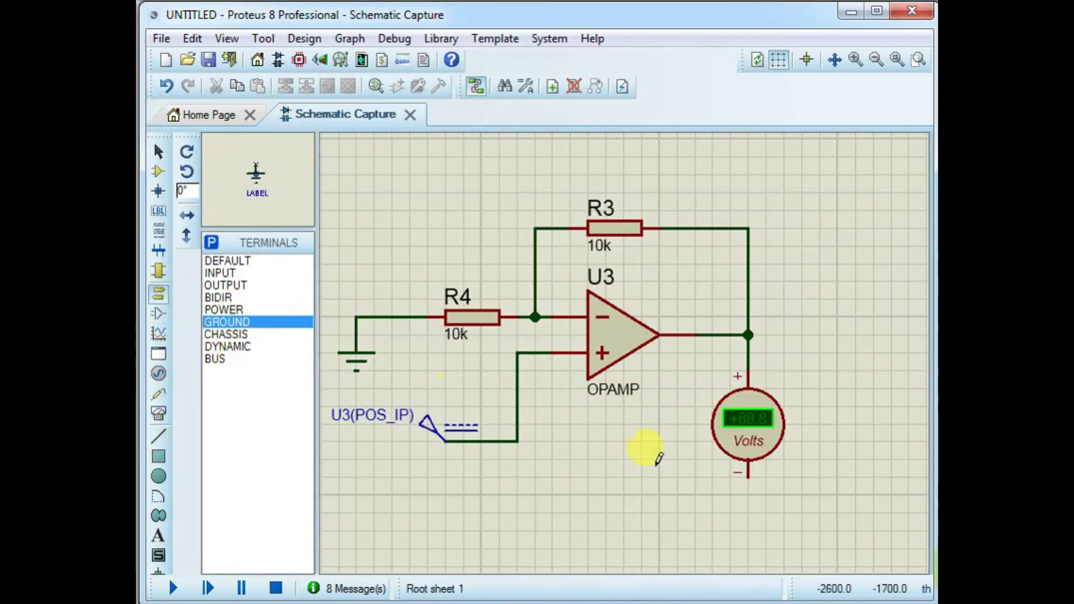
pyautogui.click(746, 496)
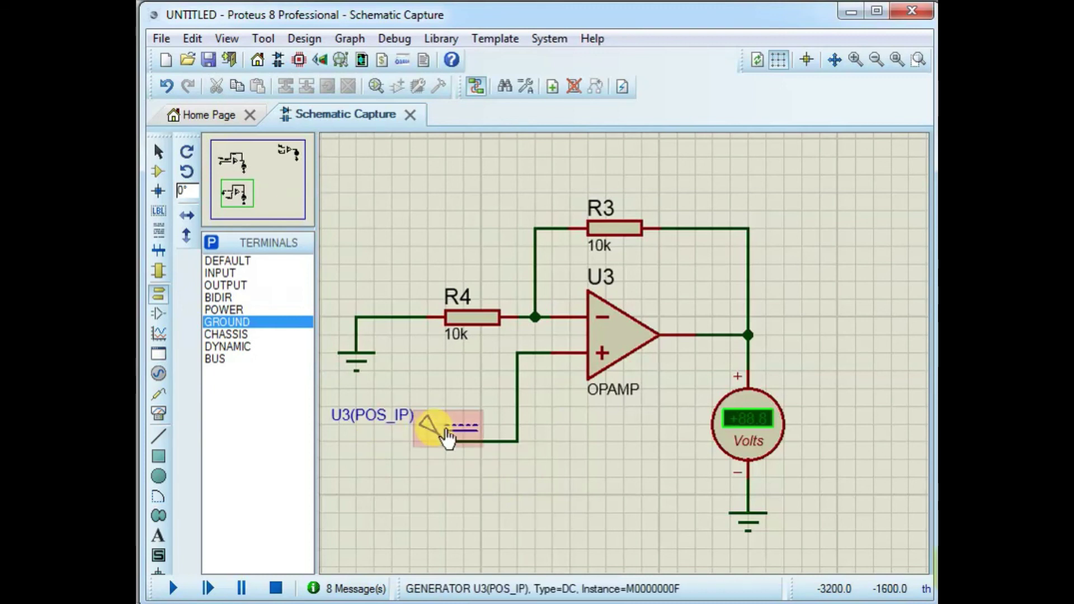
# Step: Set the DC generator on U3's non-inverting input to 1 V and name it +1V
pyautogui.doubleClick(443, 436)
pyautogui.doubleClick(655, 116)
pyautogui.write('1')
pyautogui.moveTo(457, 119); pyautogui.dragTo(329, 125)
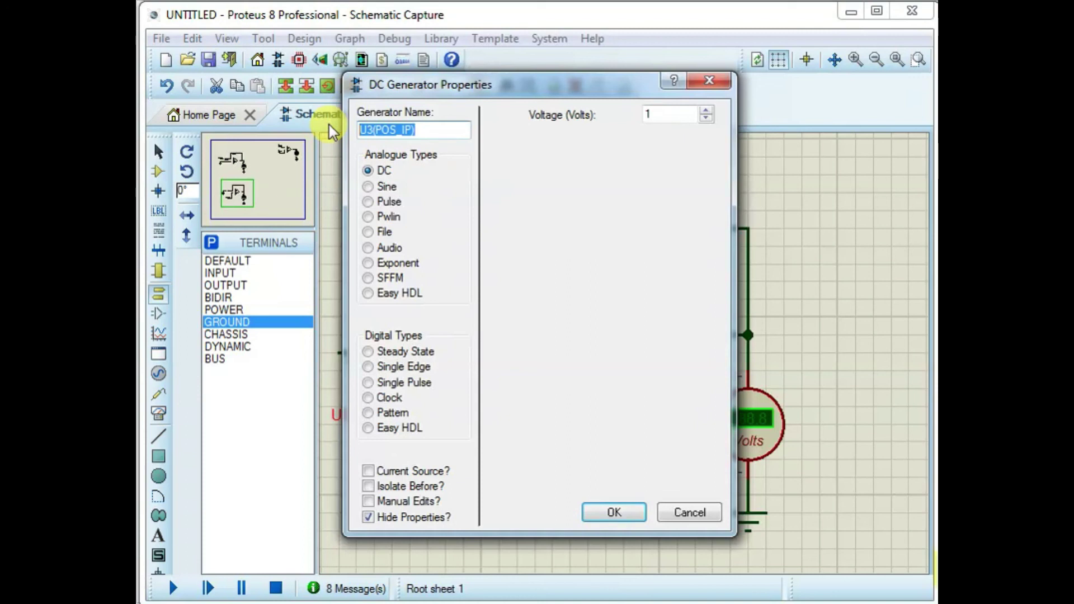
pyautogui.write('+1V')
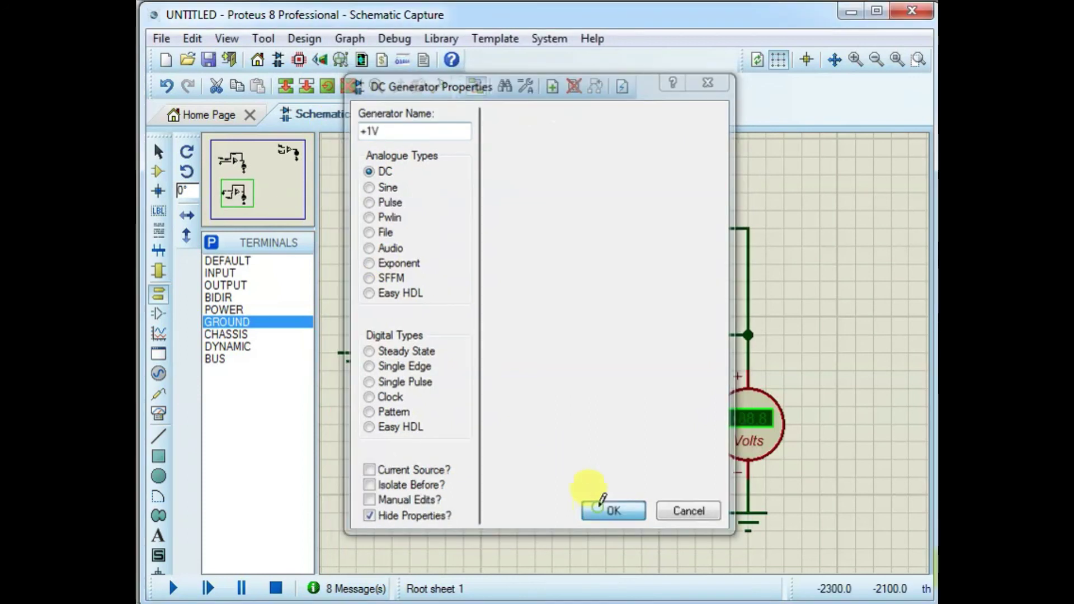
pyautogui.click(593, 512)
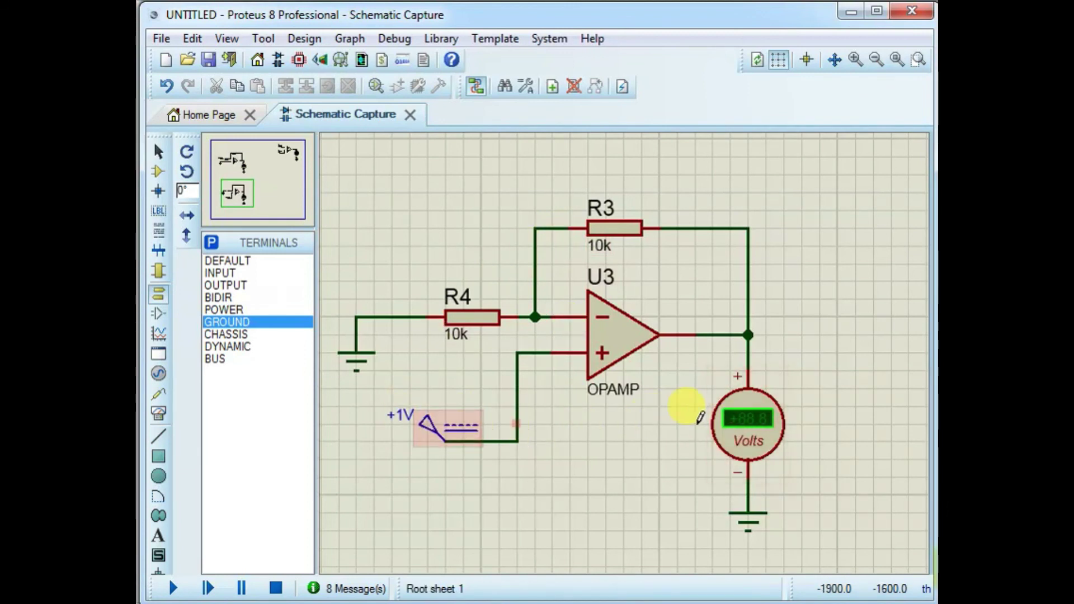
# Step: Run the simulation, read the voltmeter on U3's output up close, and stop the simulation
pyautogui.click(175, 587)
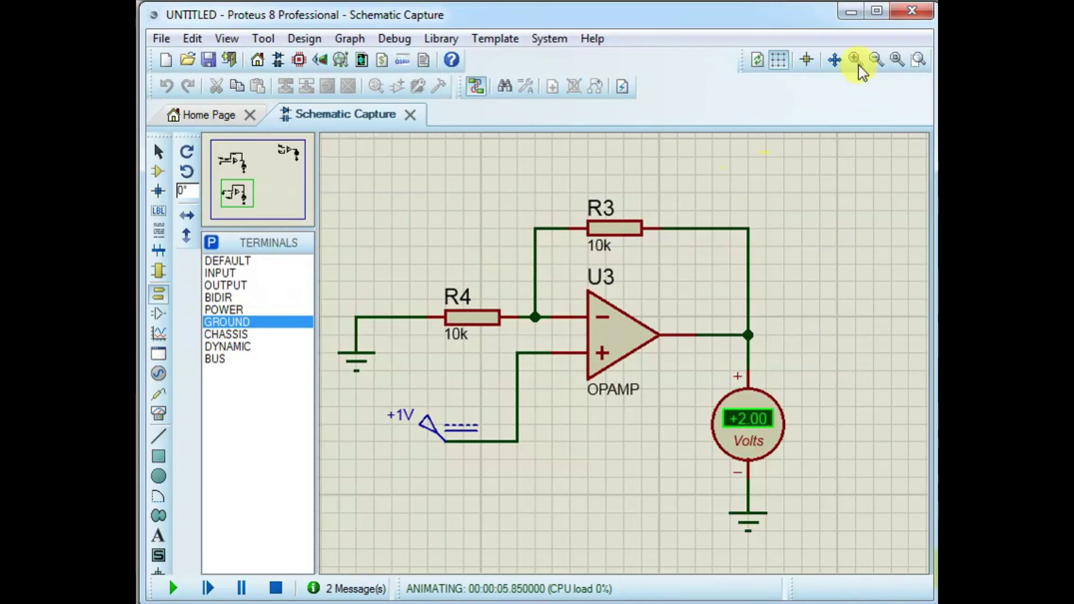
pyautogui.click(850, 13)
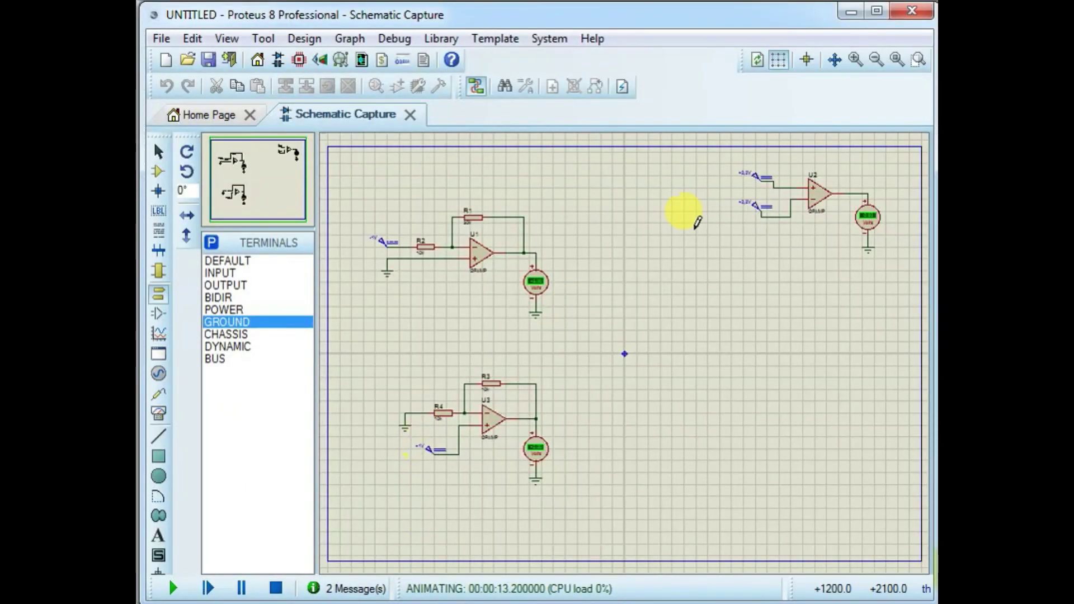
pyautogui.click(918, 59)
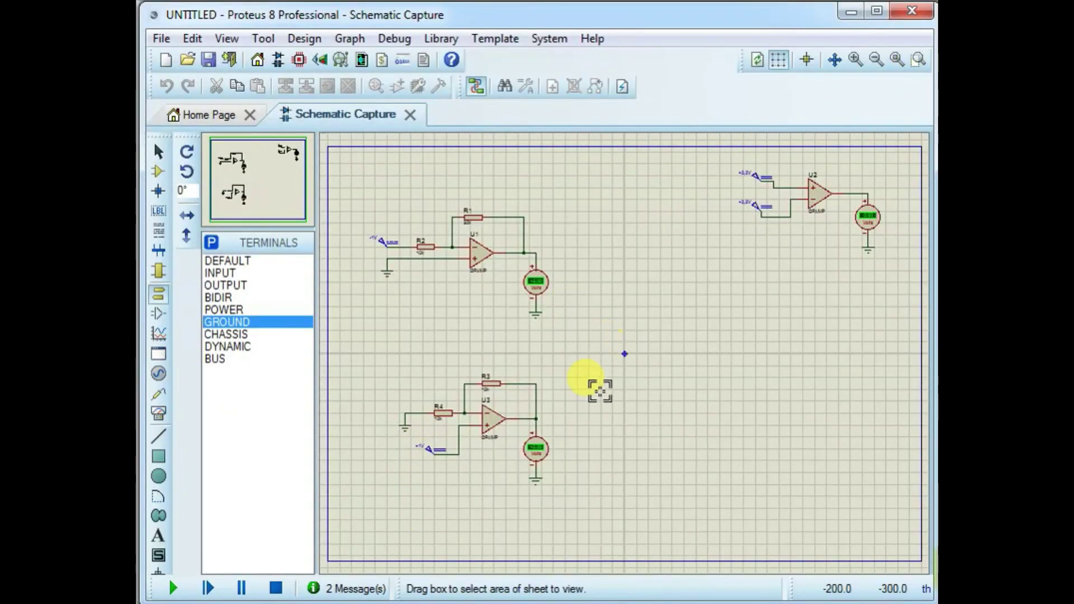
pyautogui.moveTo(388, 356); pyautogui.dragTo(552, 498)
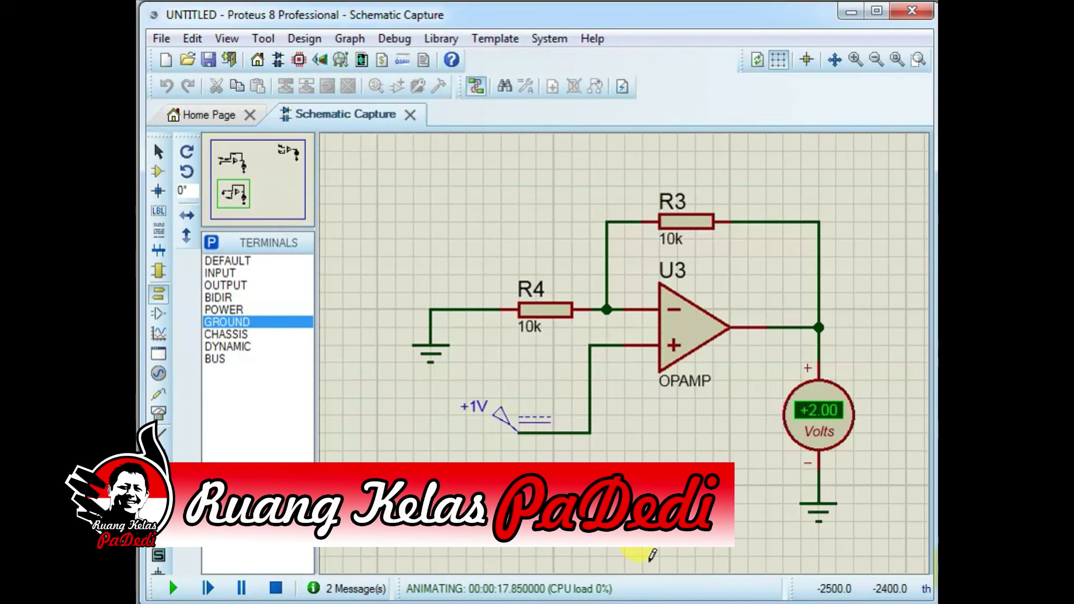
pyautogui.click(277, 589)
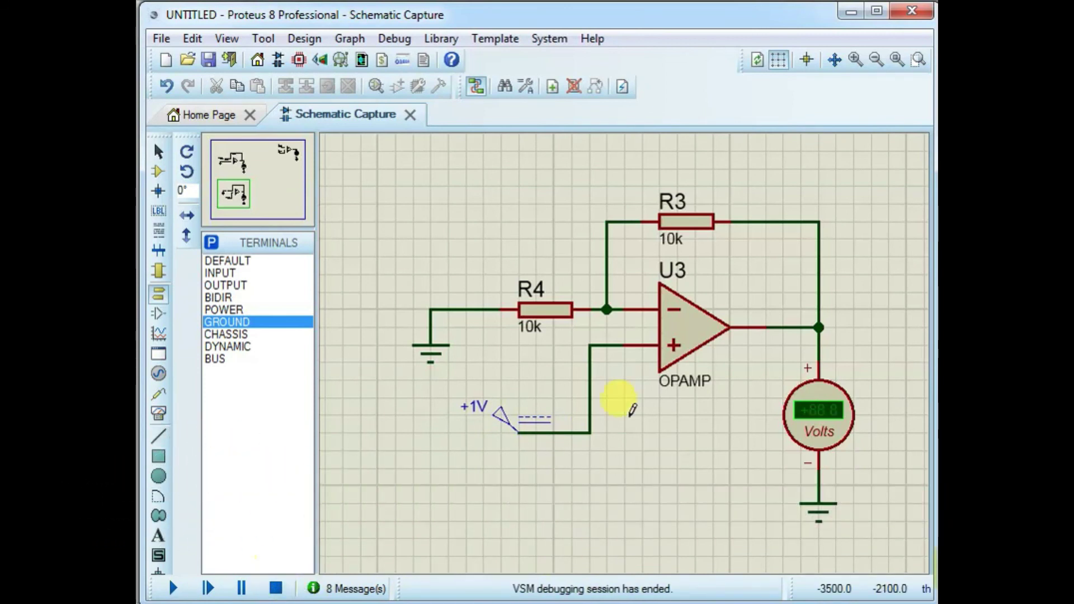
# Step: Set R3's resistance to 20k and run the simulation to check U3's output voltage
pyautogui.click(678, 220)
pyautogui.click(680, 220)
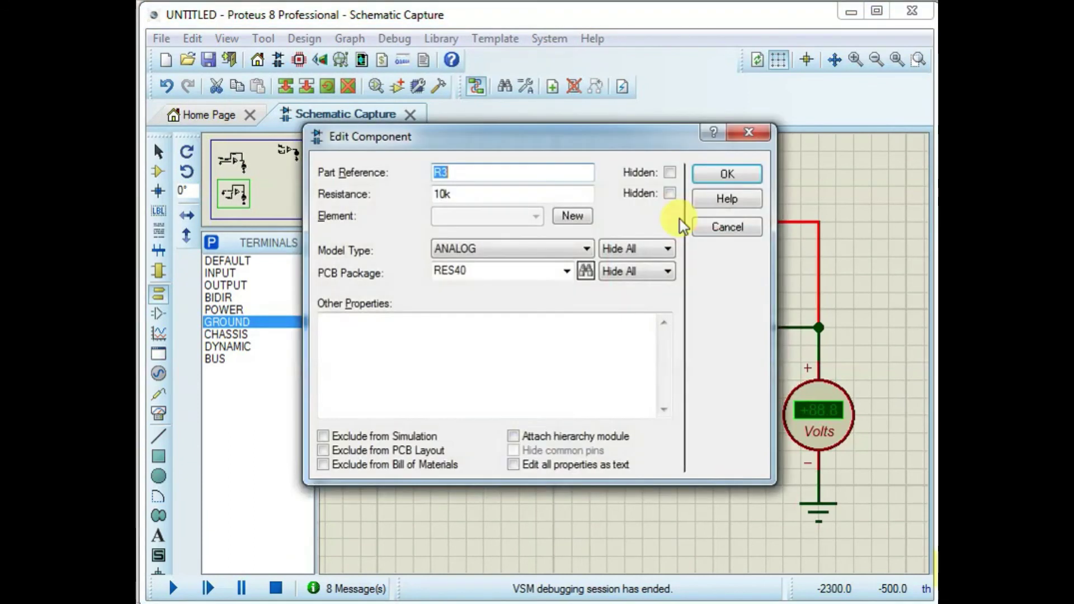
pyautogui.click(436, 194)
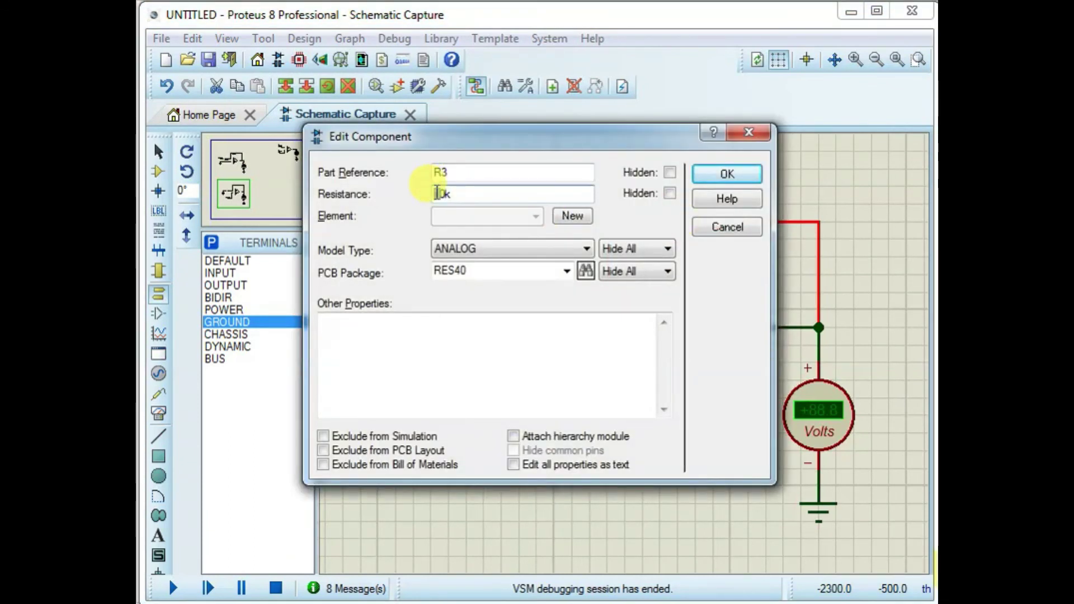
pyautogui.press('Delete')
pyautogui.write('2')
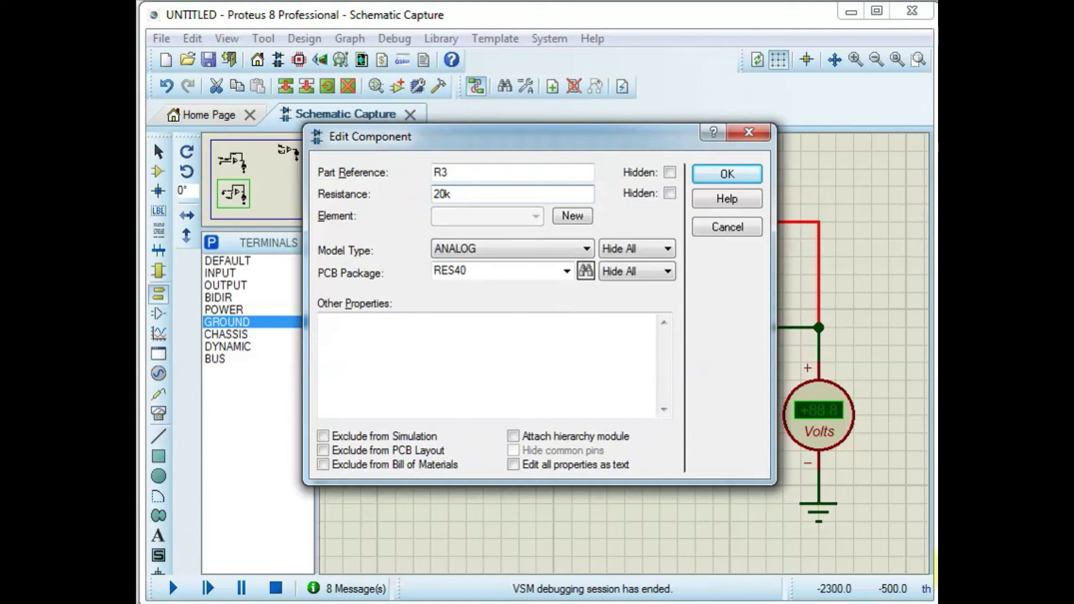
pyautogui.click(721, 174)
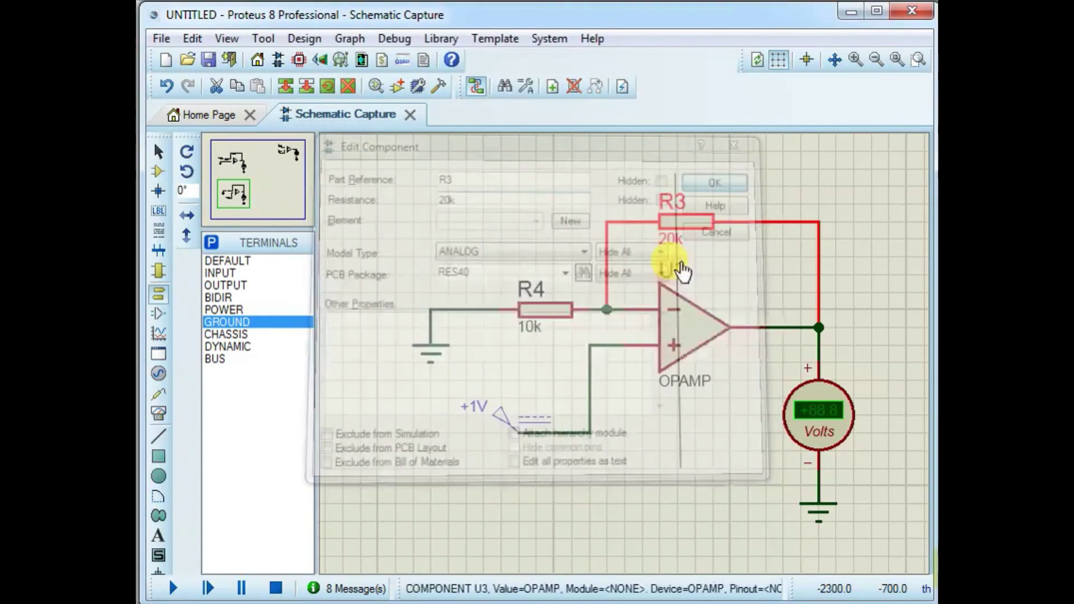
pyautogui.click(707, 484)
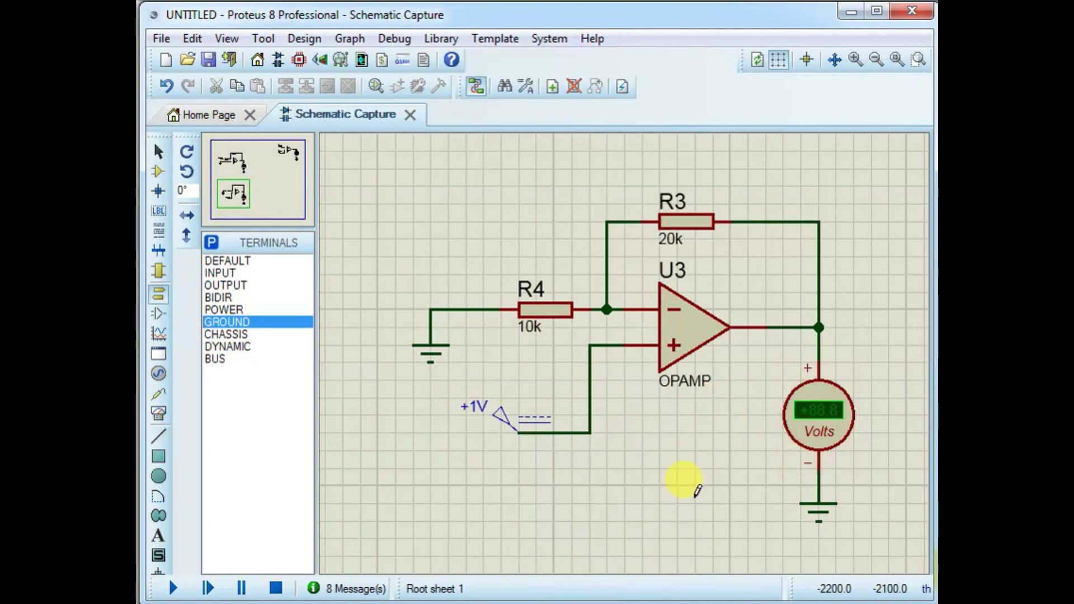
pyautogui.click(178, 589)
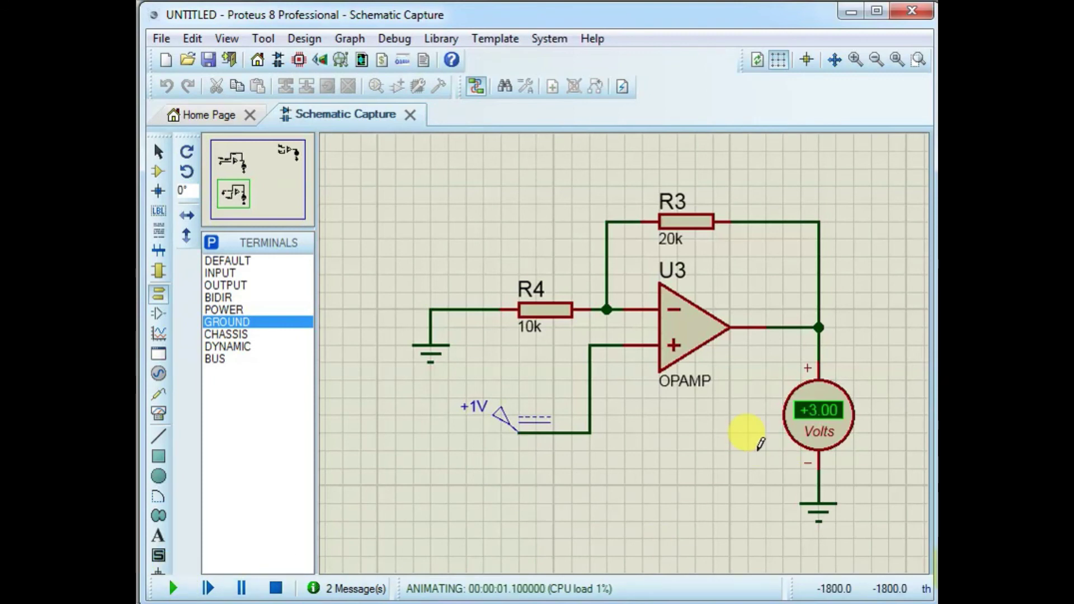